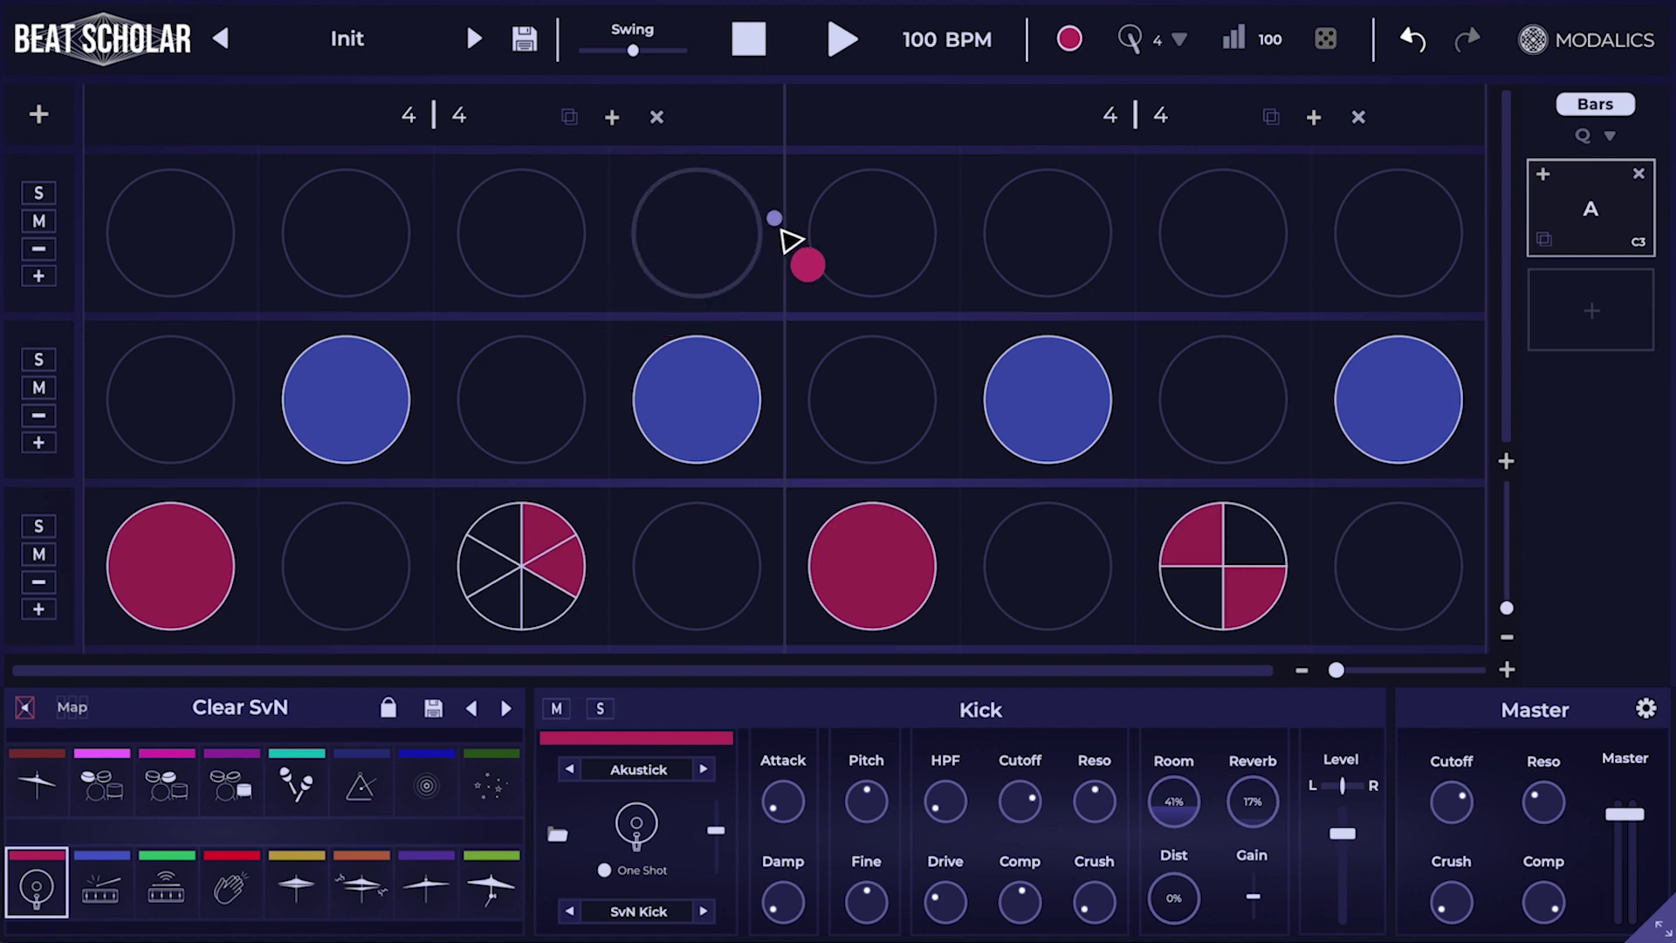
# Step: Play the existing kick and snare pattern and stop playback
pyautogui.click(843, 40)
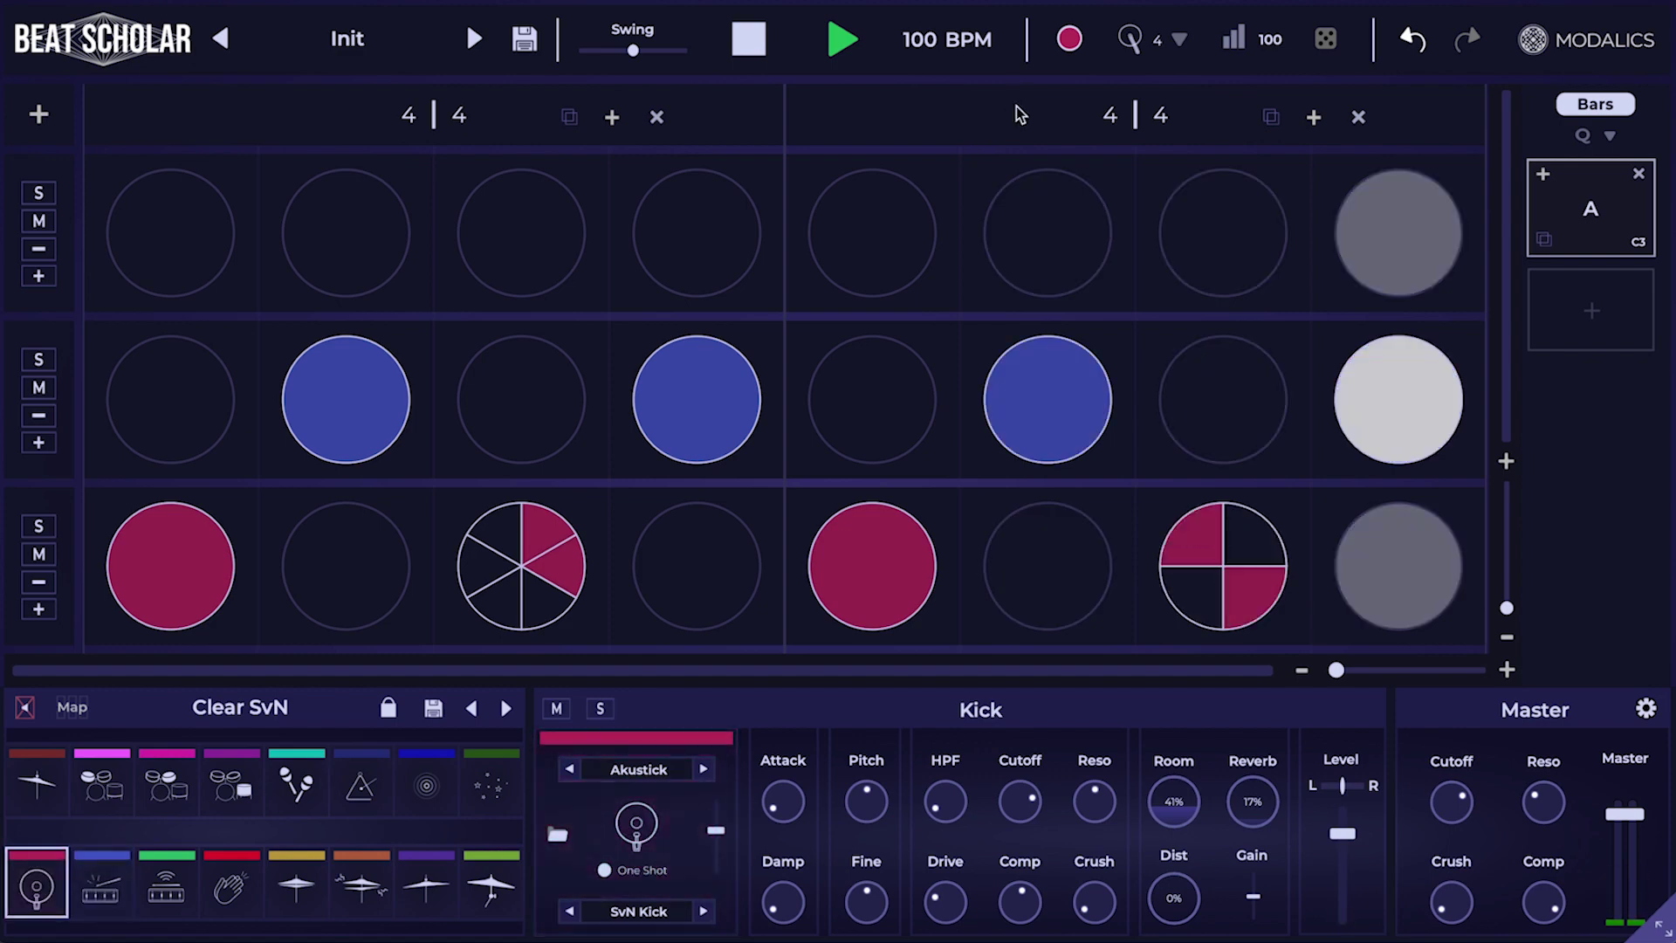
pyautogui.press('space')
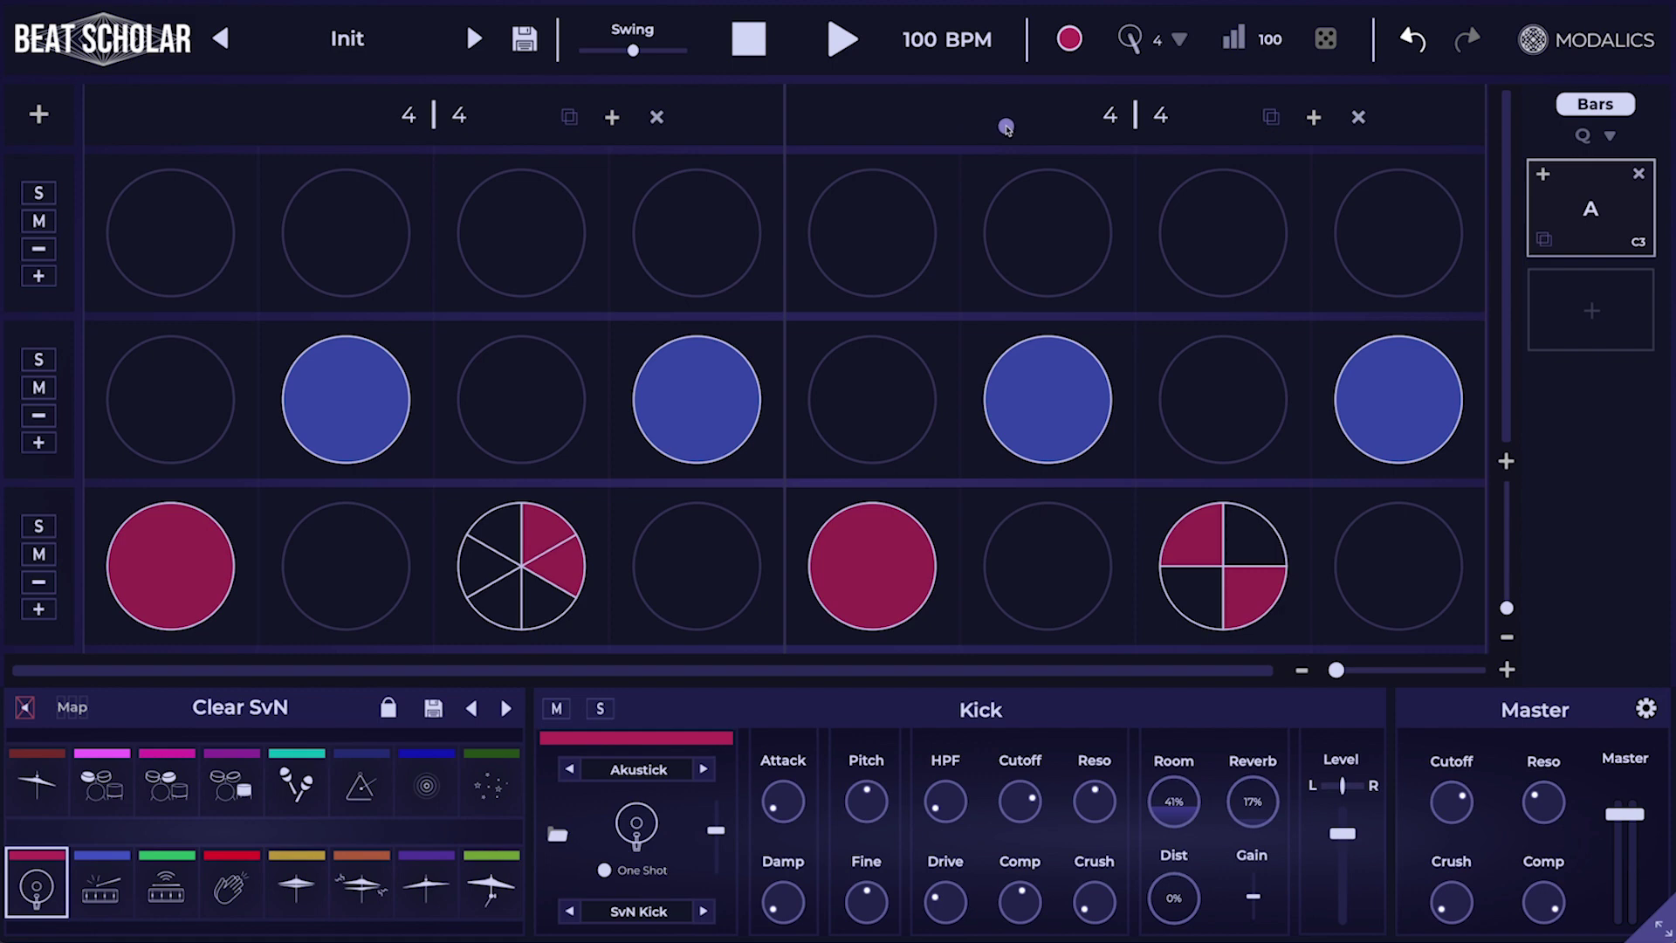
# Step: Turn on the randomizer and load its Basic HiHat preset from the Basic Randomizers group
pyautogui.click(1327, 44)
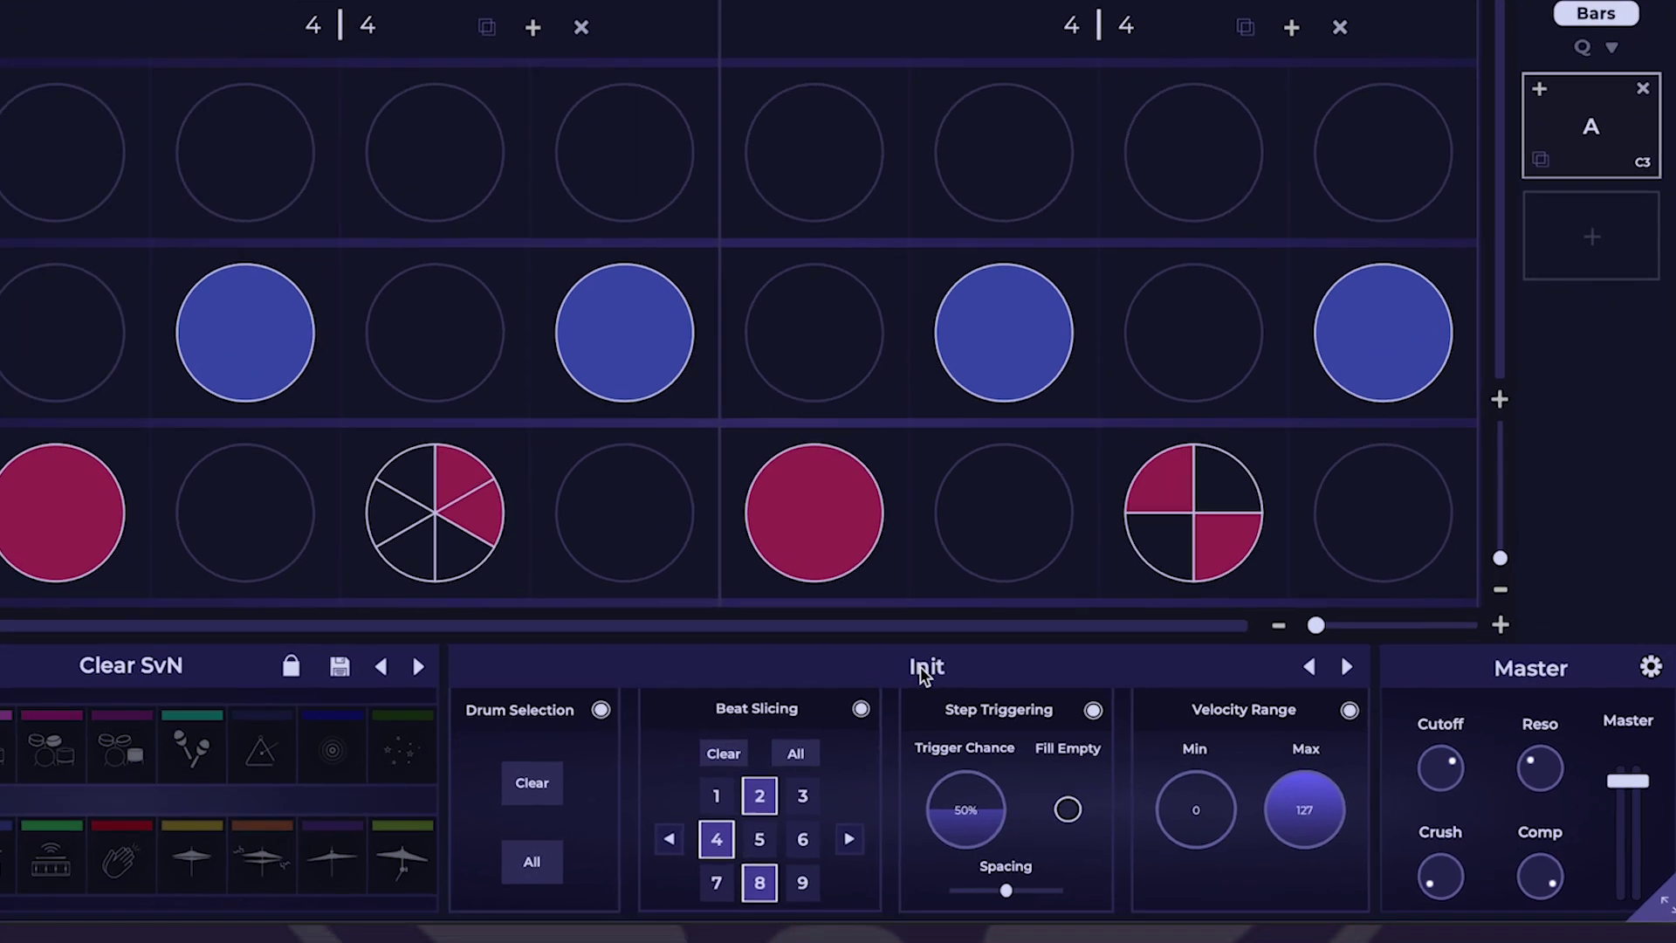
pyautogui.click(970, 711)
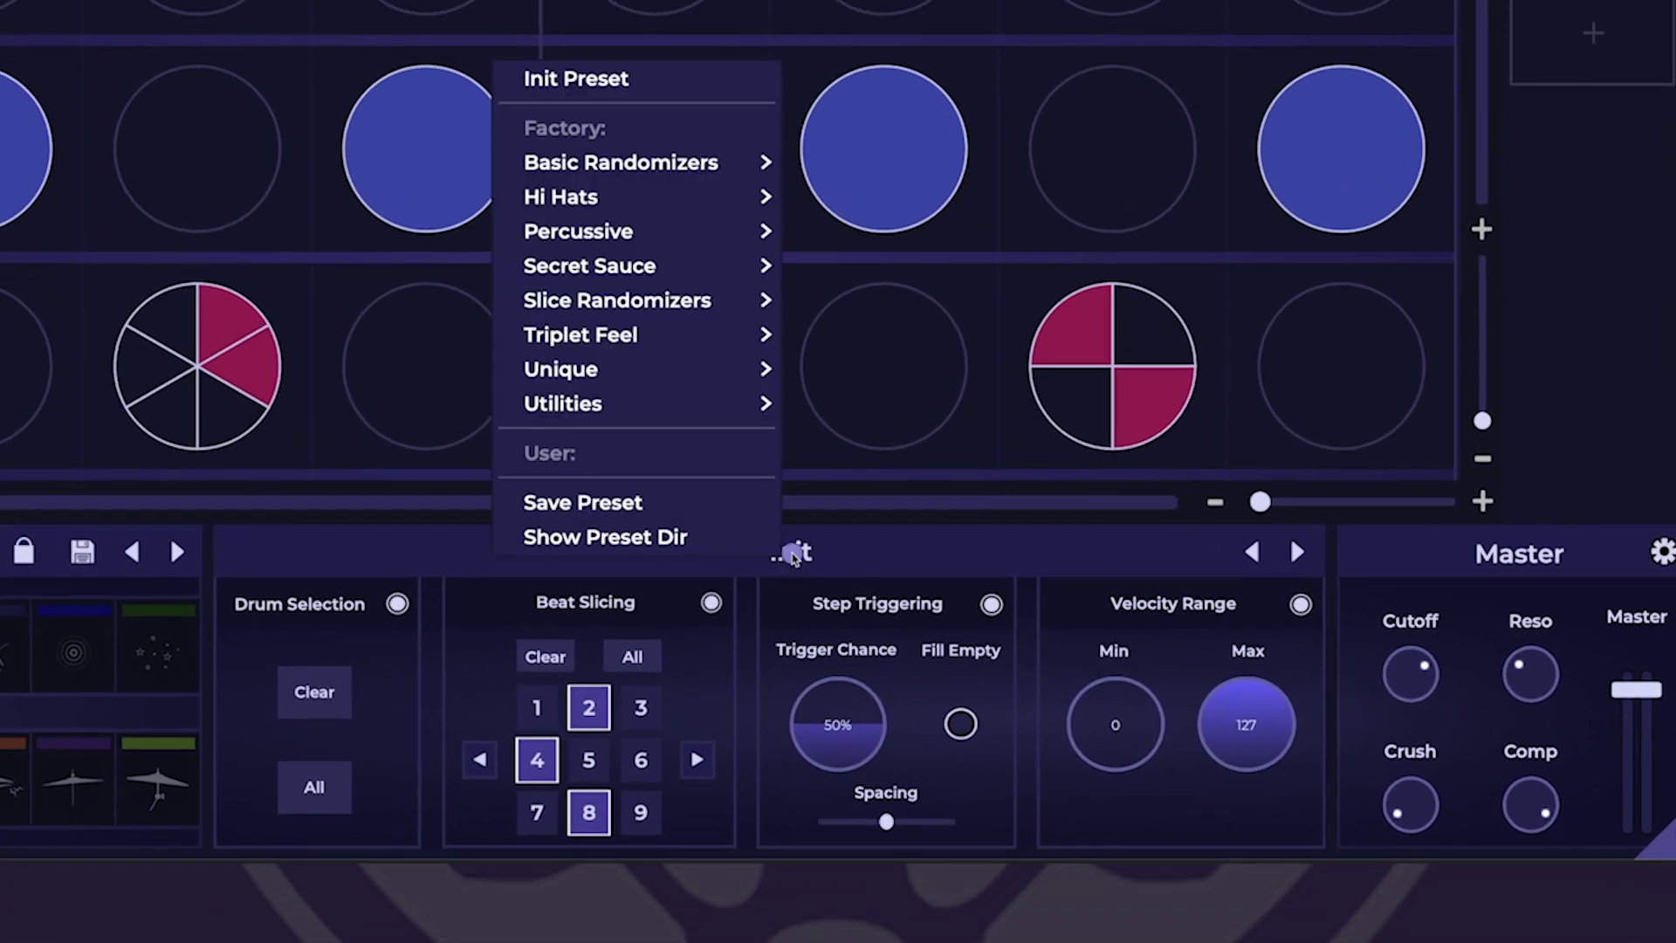
pyautogui.moveTo(655, 185)
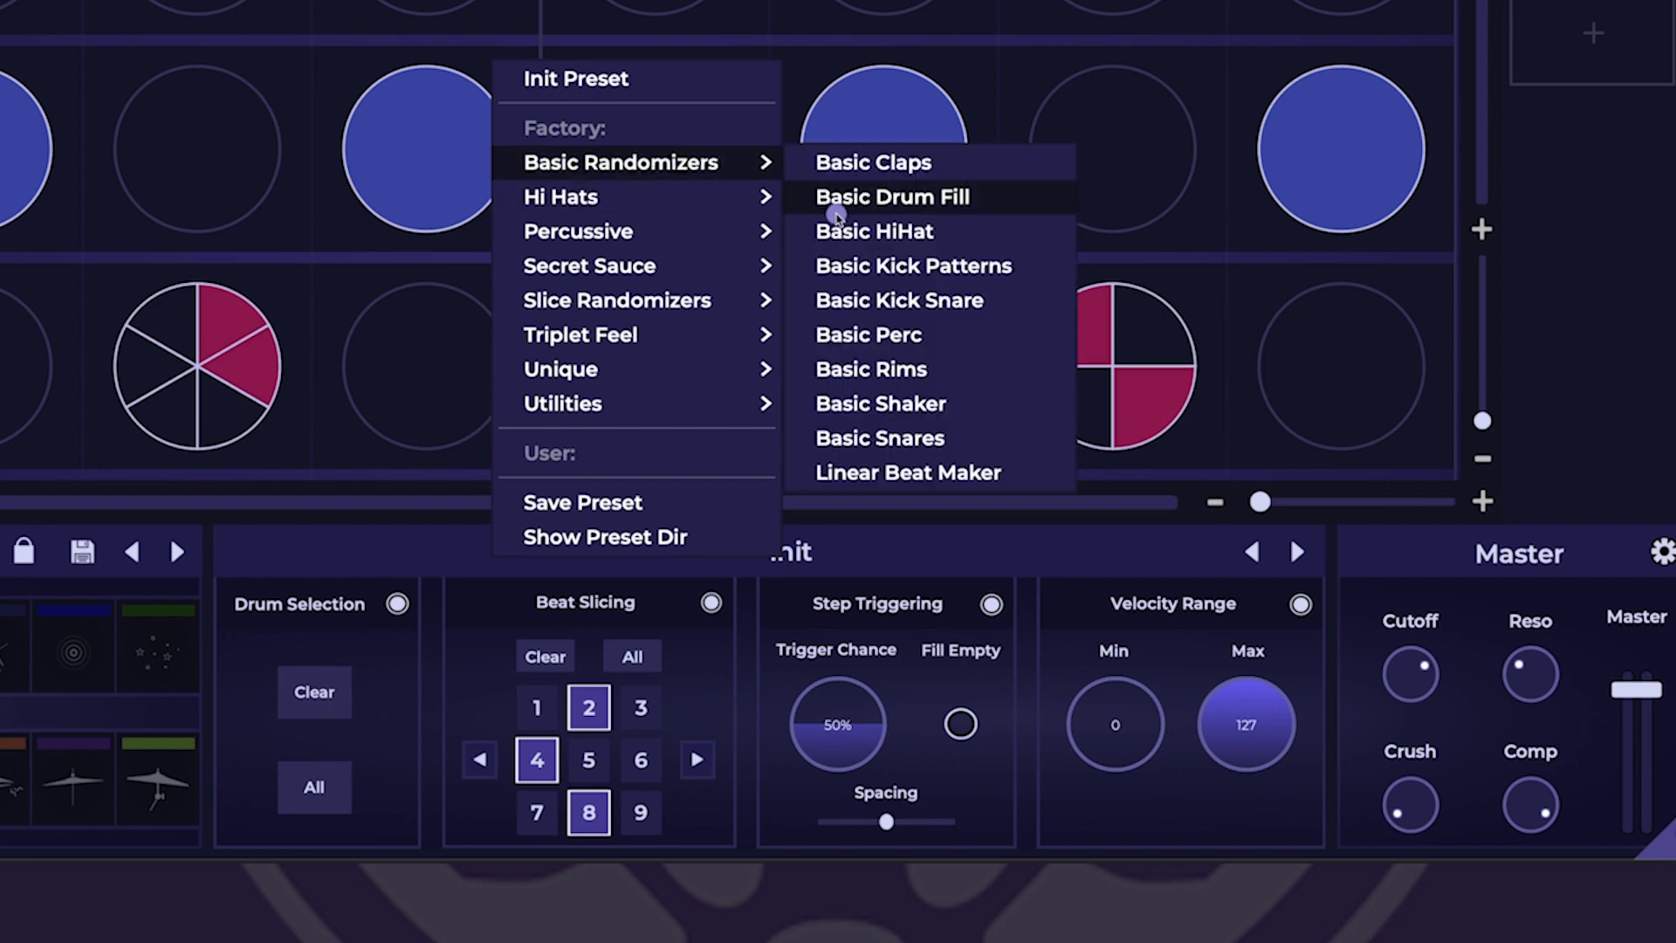
pyautogui.click(845, 229)
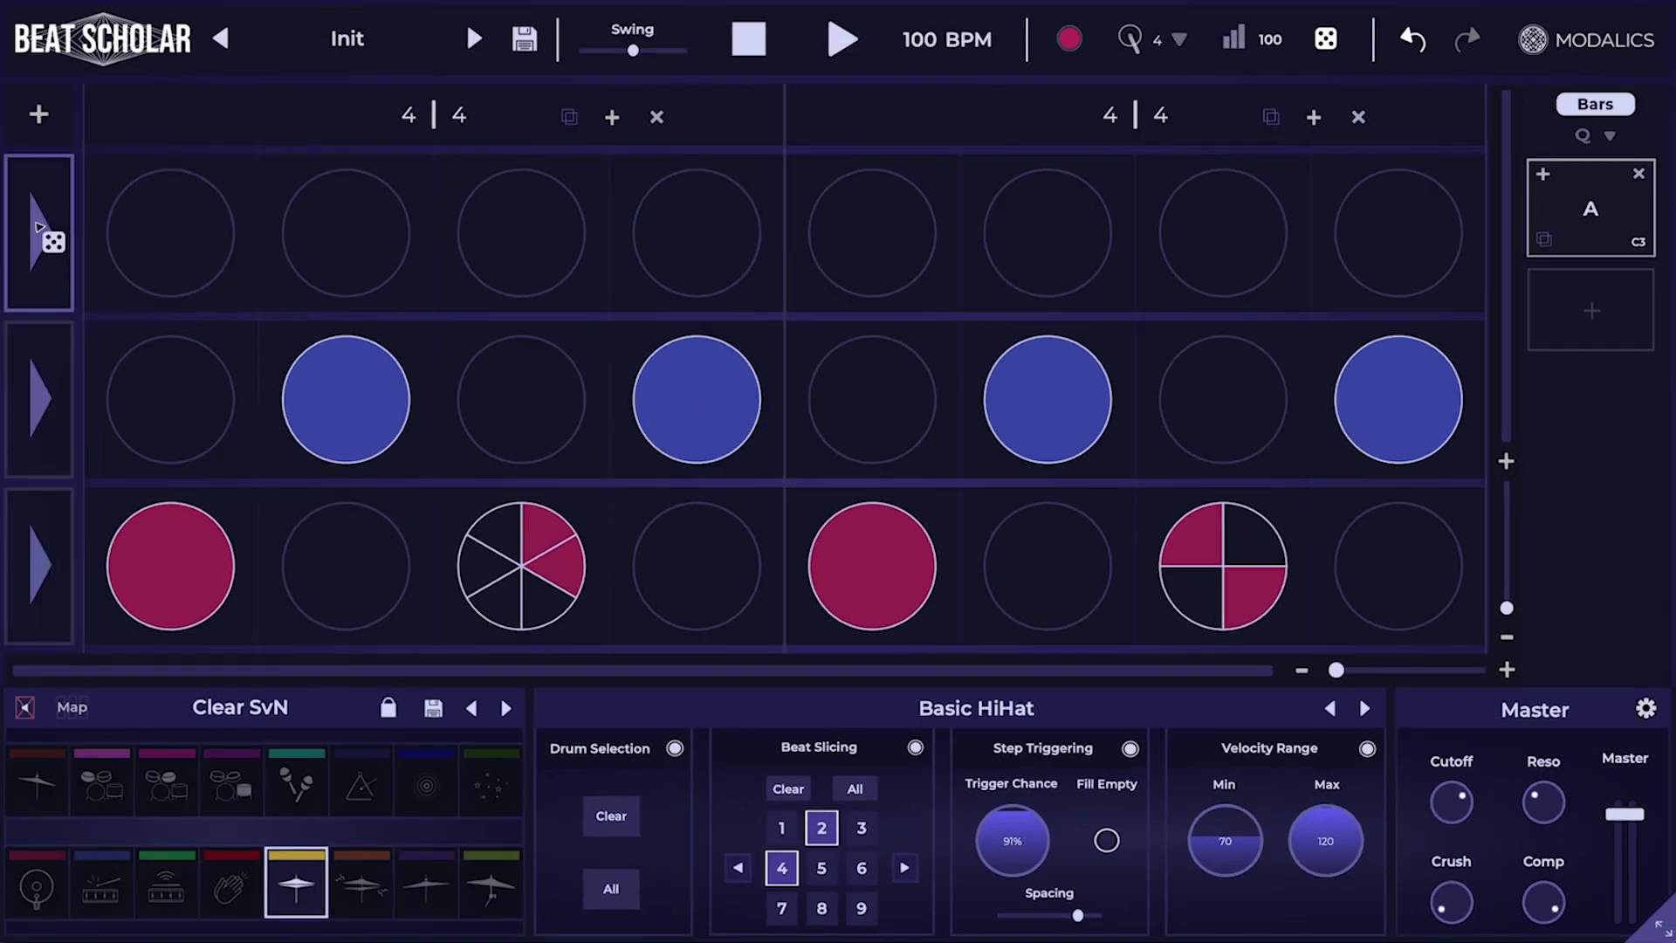
# Step: Fill the empty row above the snare with random hi-hats, re-randomizing the whole row once during playback
pyautogui.click(39, 228)
pyautogui.press('space')
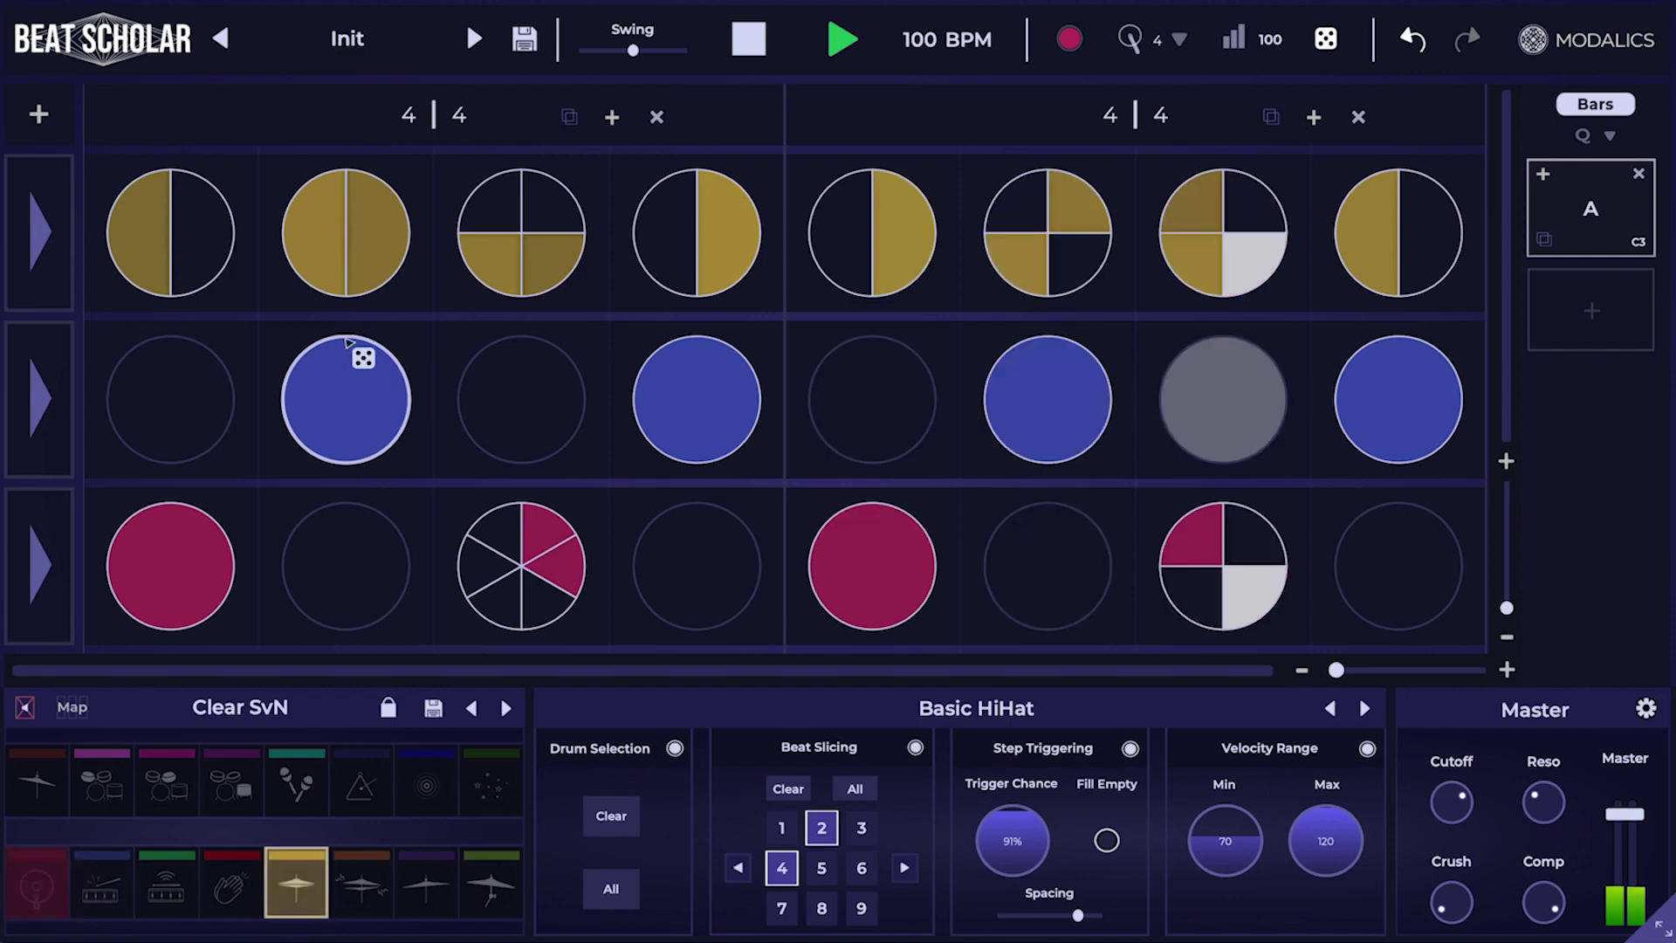
pyautogui.click(49, 240)
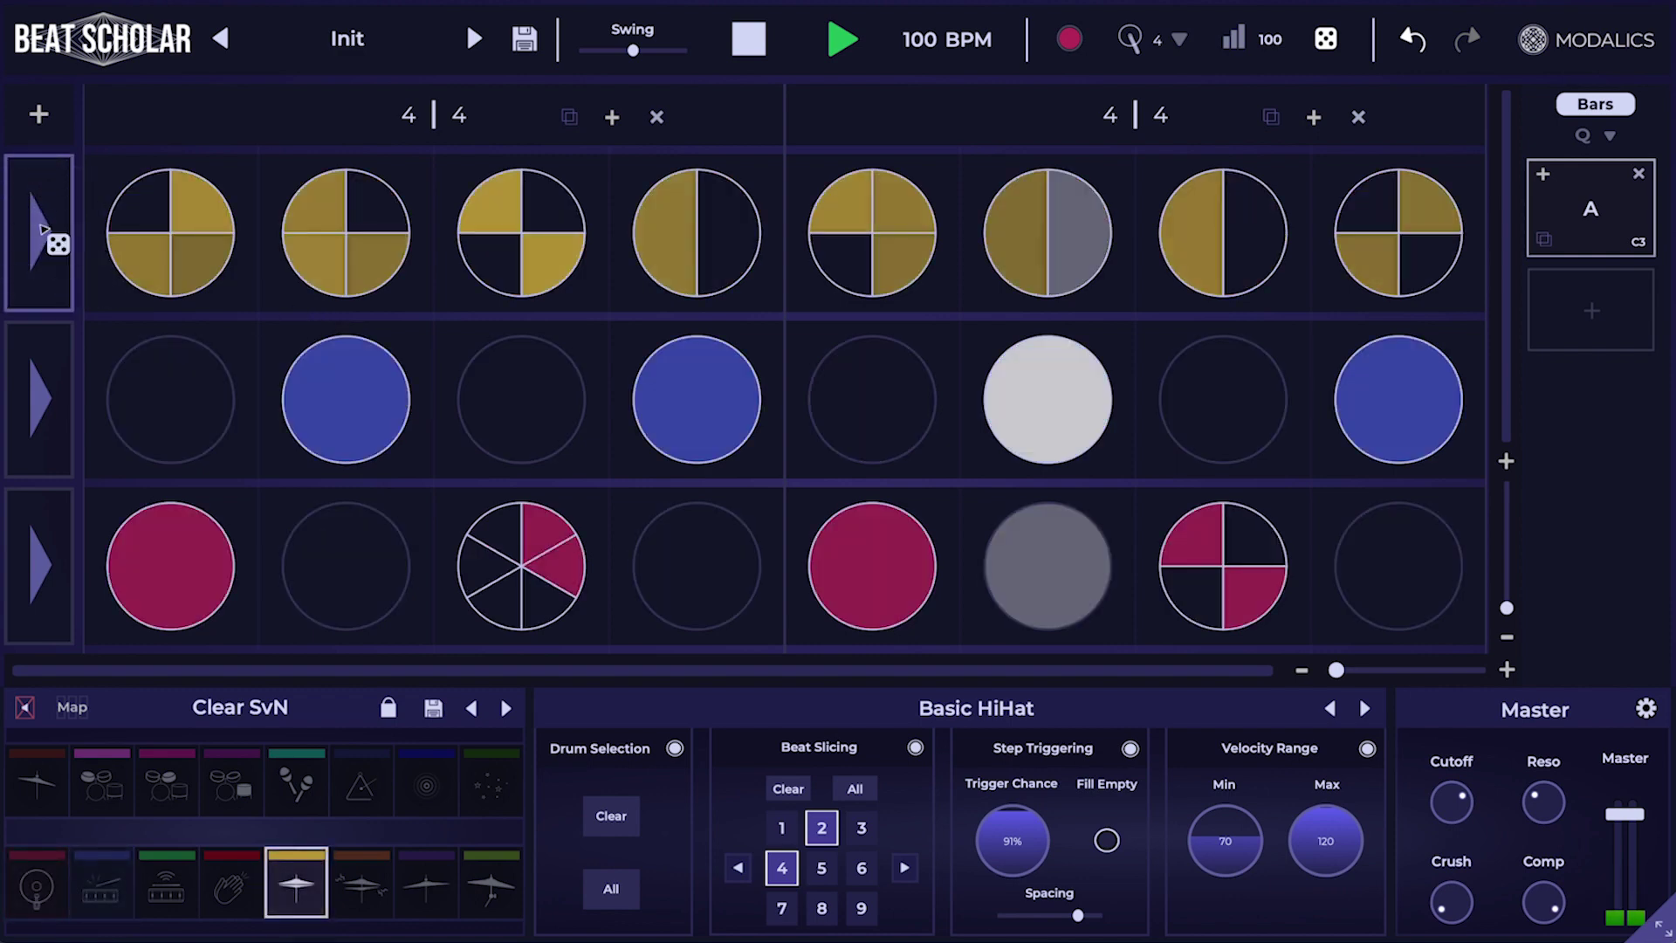
pyautogui.press('space')
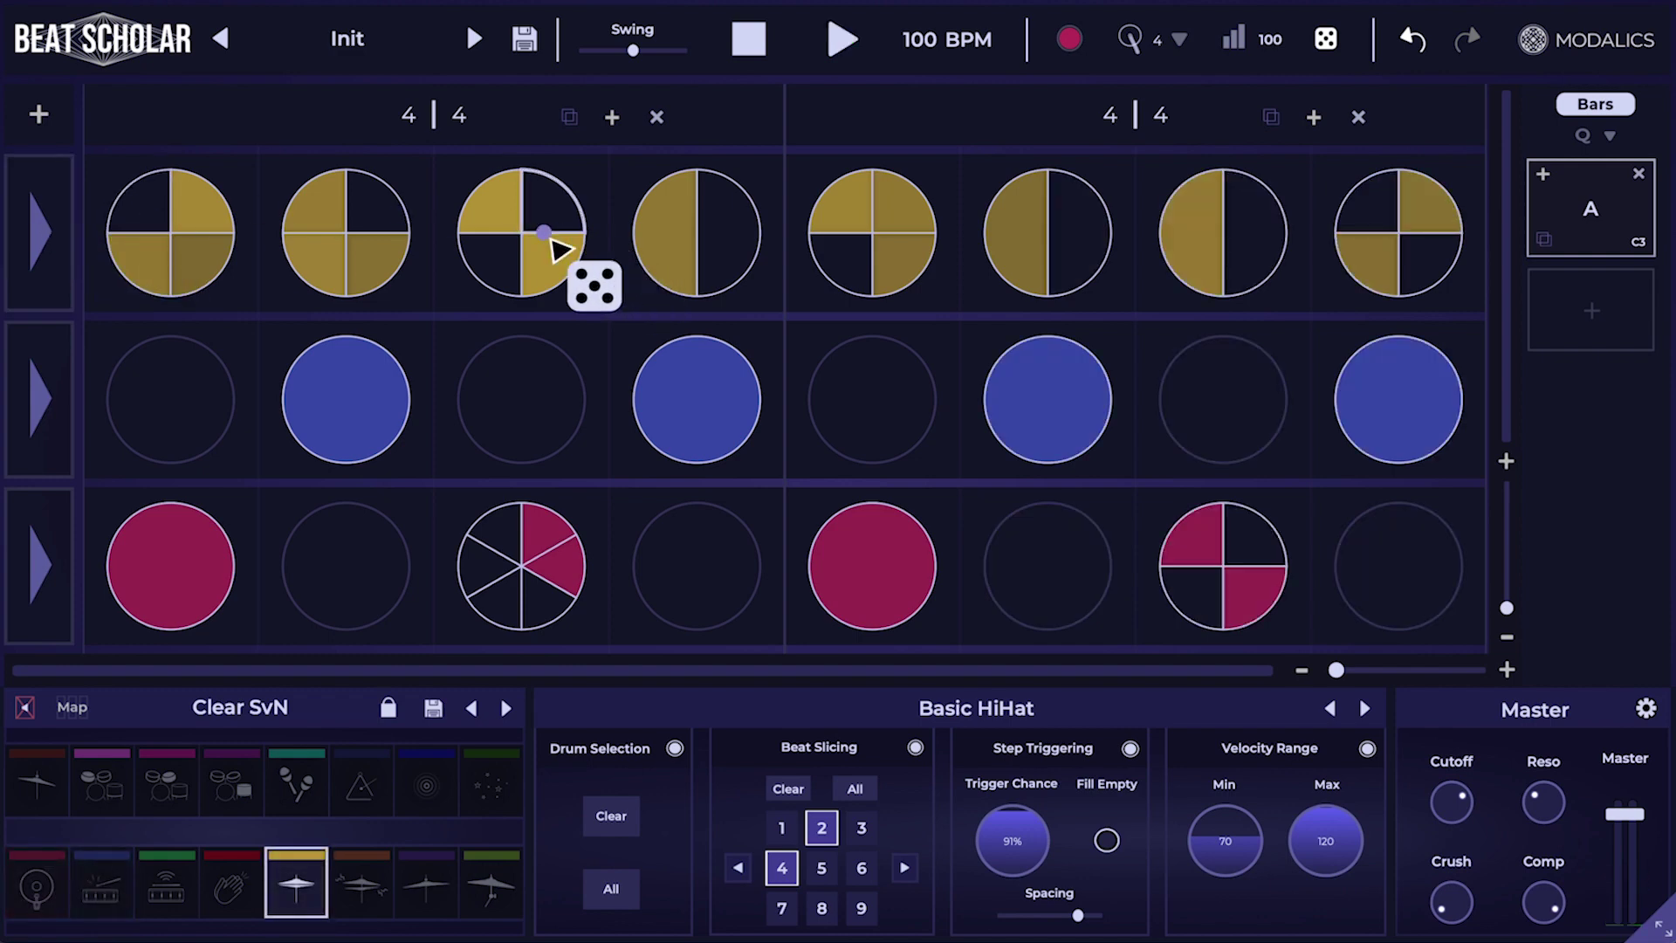
# Step: Re-randomize only individual beats in the middle of the hi-hat row and play the result
pyautogui.moveTo(527, 234)
pyautogui.mouseDown()
pyautogui.moveTo(1309, 254)
pyautogui.moveTo(610, 254)
pyautogui.moveTo(617, 448)
pyautogui.moveTo(310, 240)
pyautogui.moveTo(908, 232)
pyautogui.mouseUp()
pyautogui.press('space')
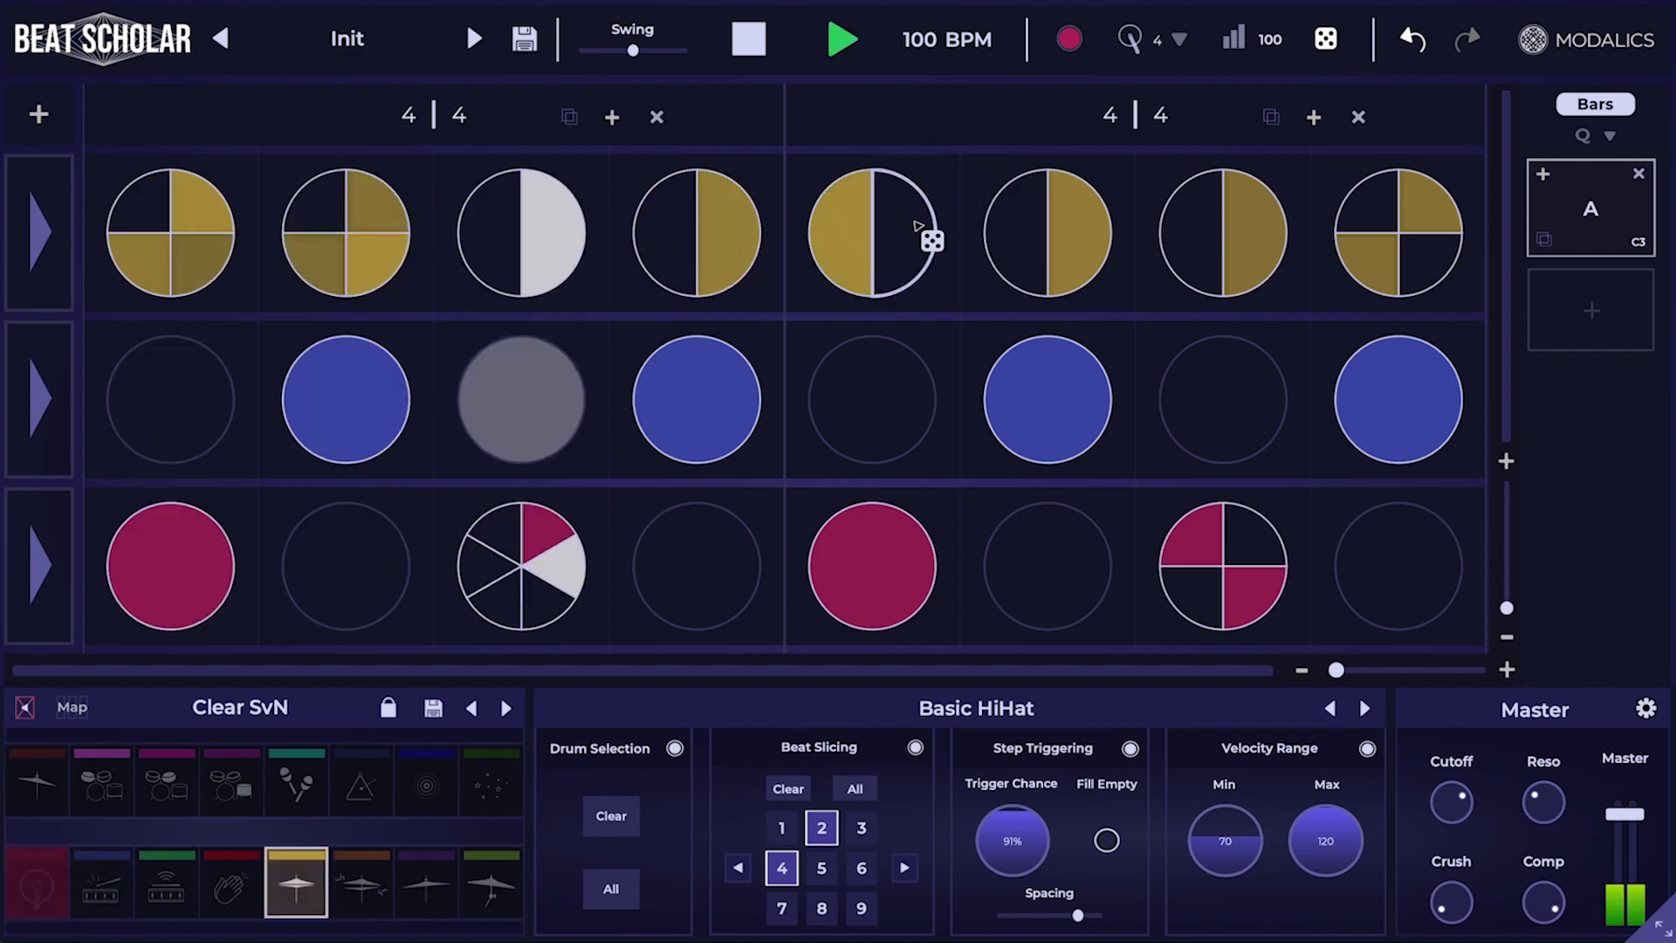
pyautogui.press('space')
pyautogui.moveTo(1009, 250)
pyautogui.mouseDown()
pyautogui.moveTo(1406, 254)
pyautogui.moveTo(1323, 358)
pyautogui.mouseUp()
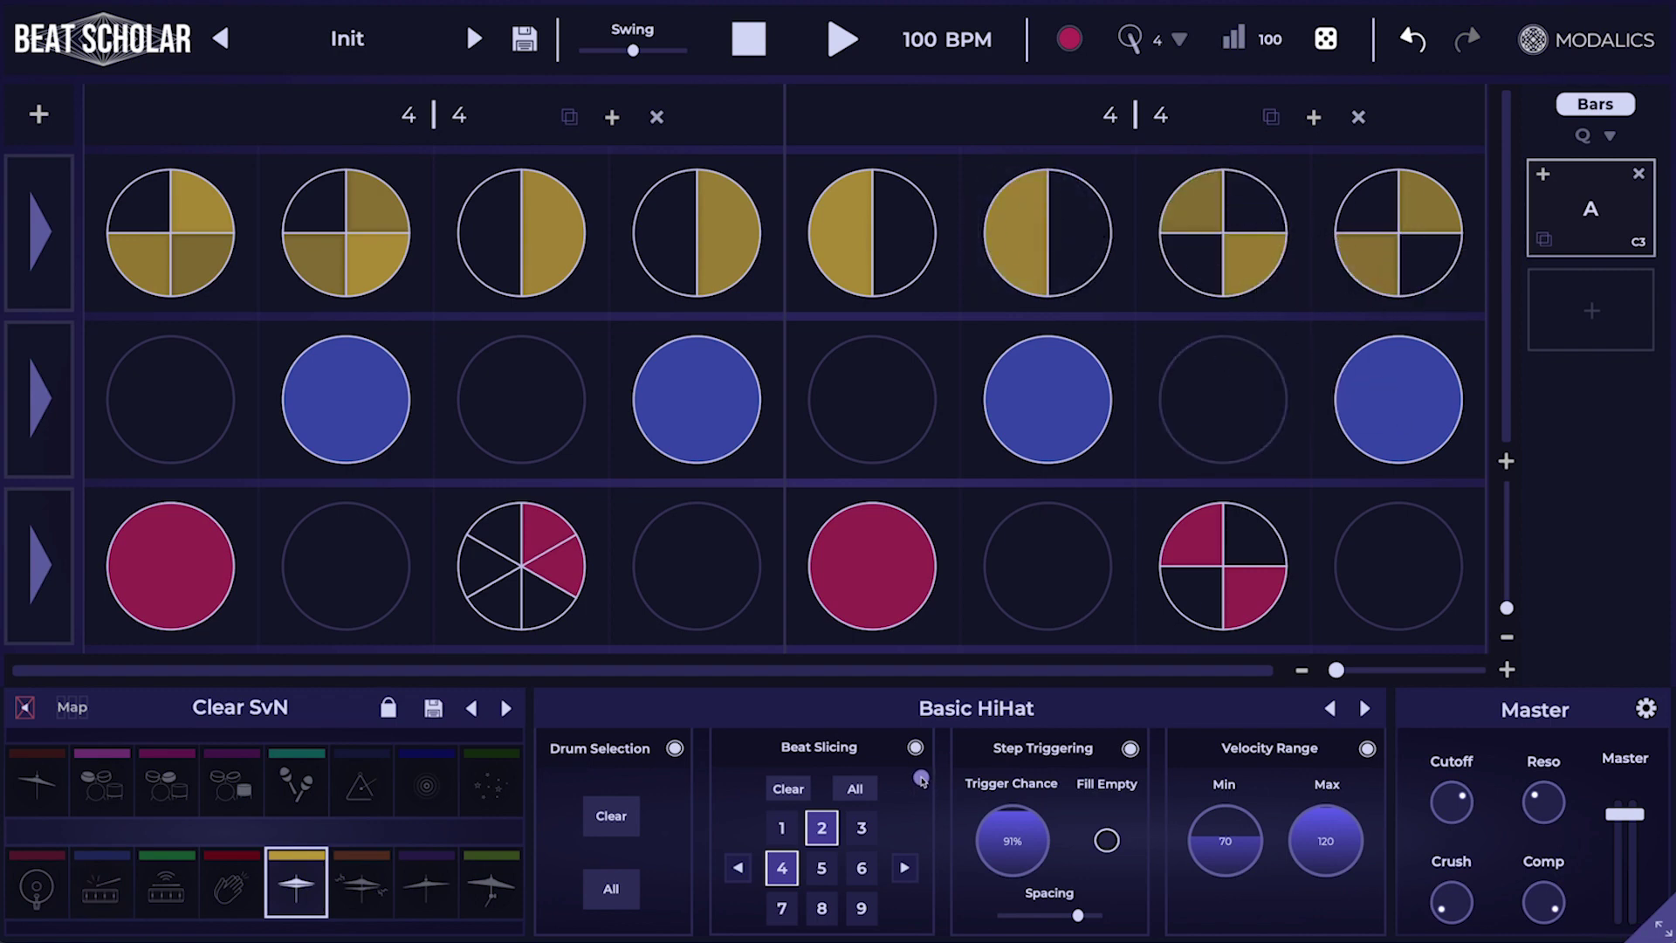
# Step: Load the Changing Speeds hi-hat randomizer preset and randomize the whole hi-hat row three times while listening
pyautogui.click(955, 710)
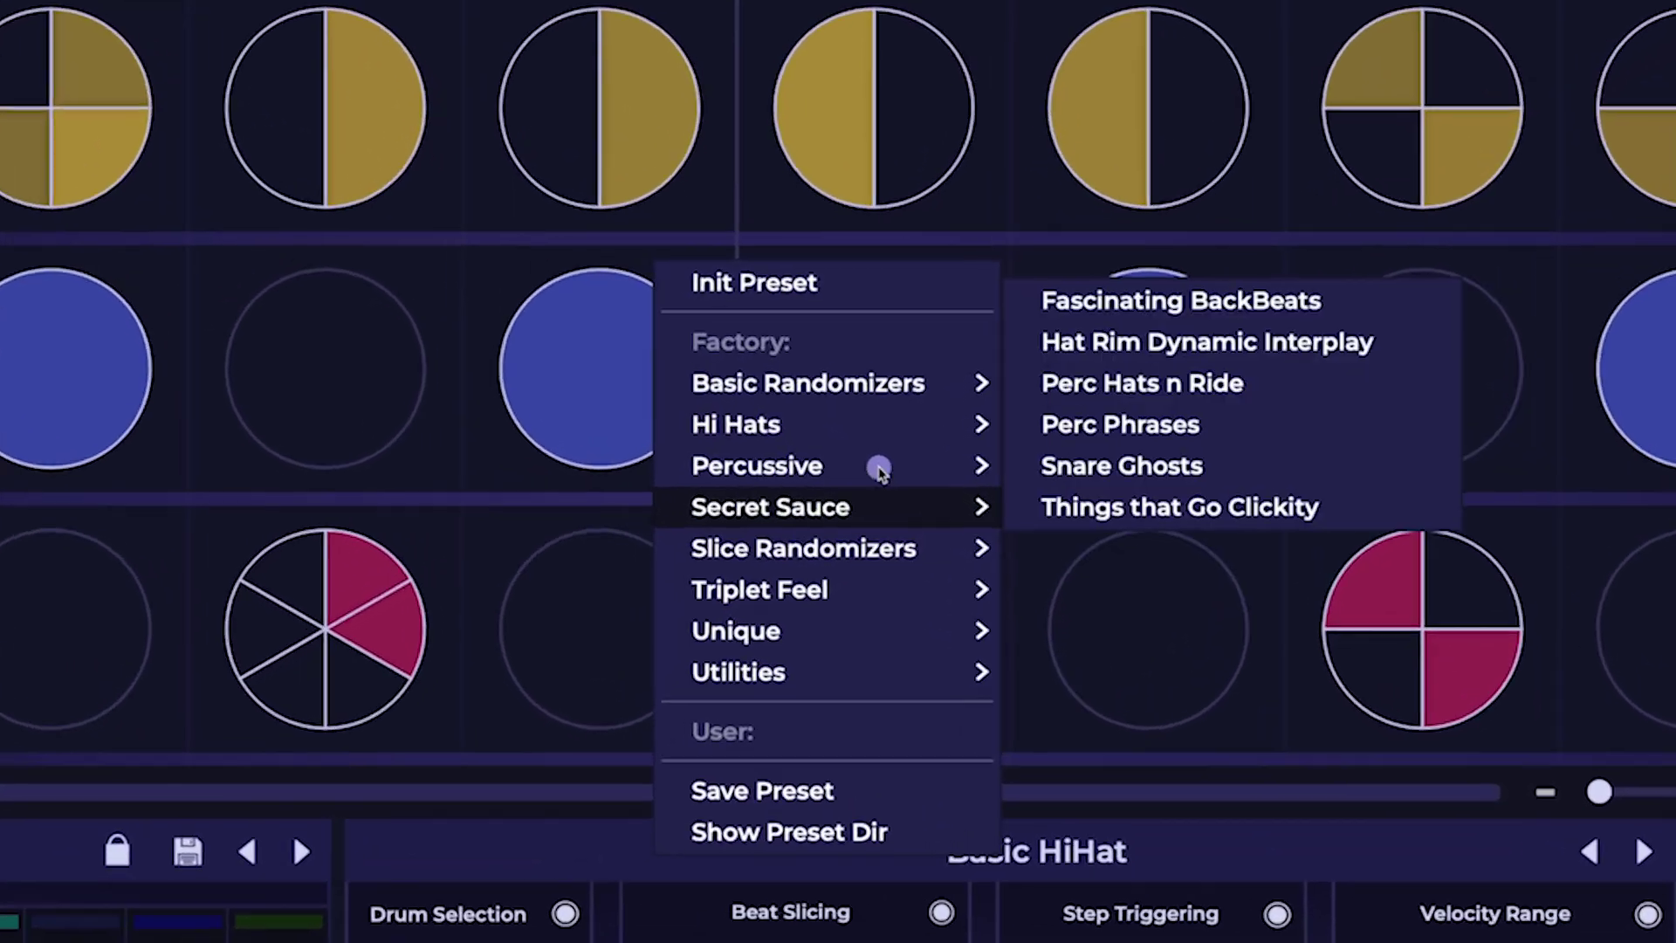
pyautogui.moveTo(863, 441)
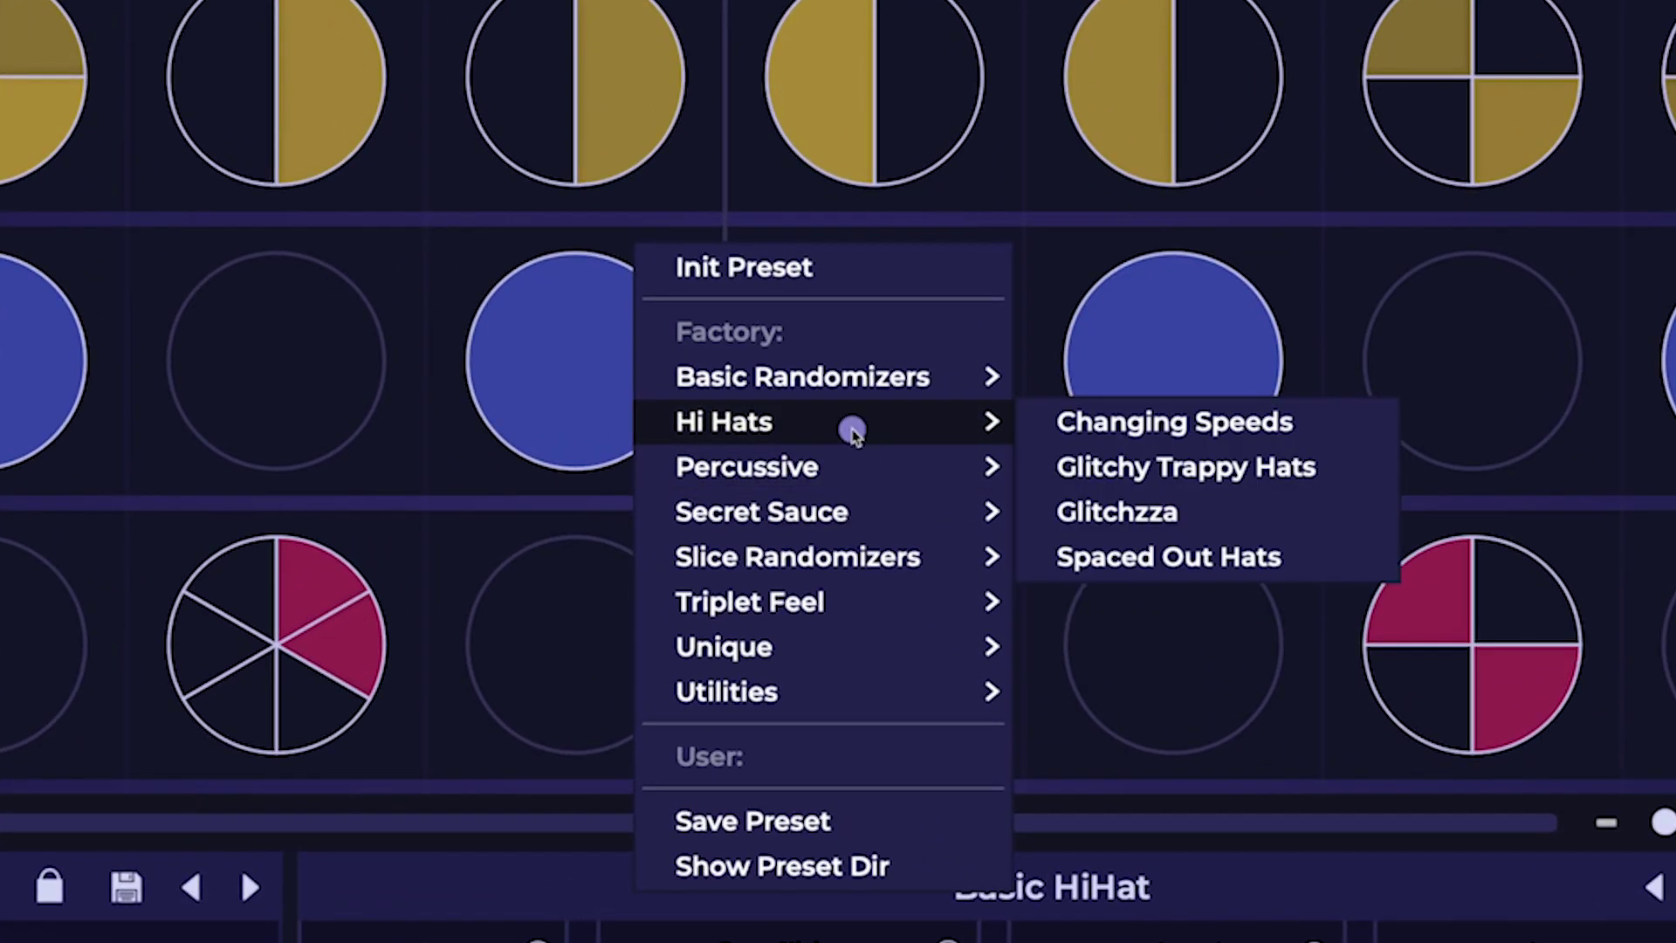
pyautogui.click(1082, 428)
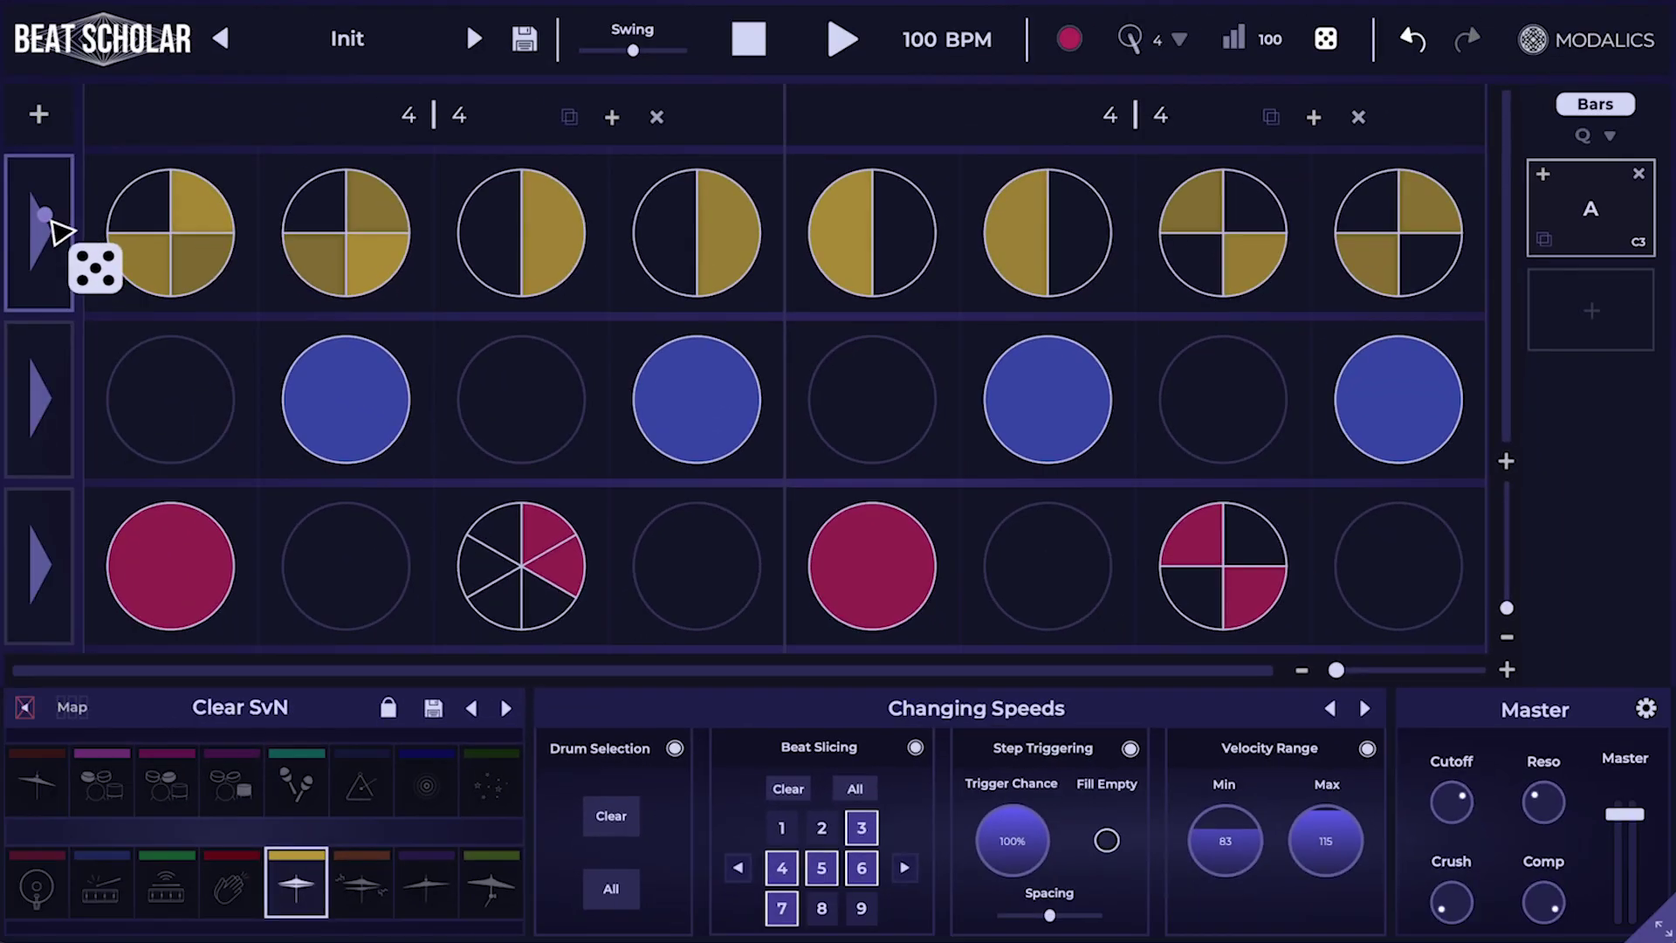
pyautogui.click(51, 228)
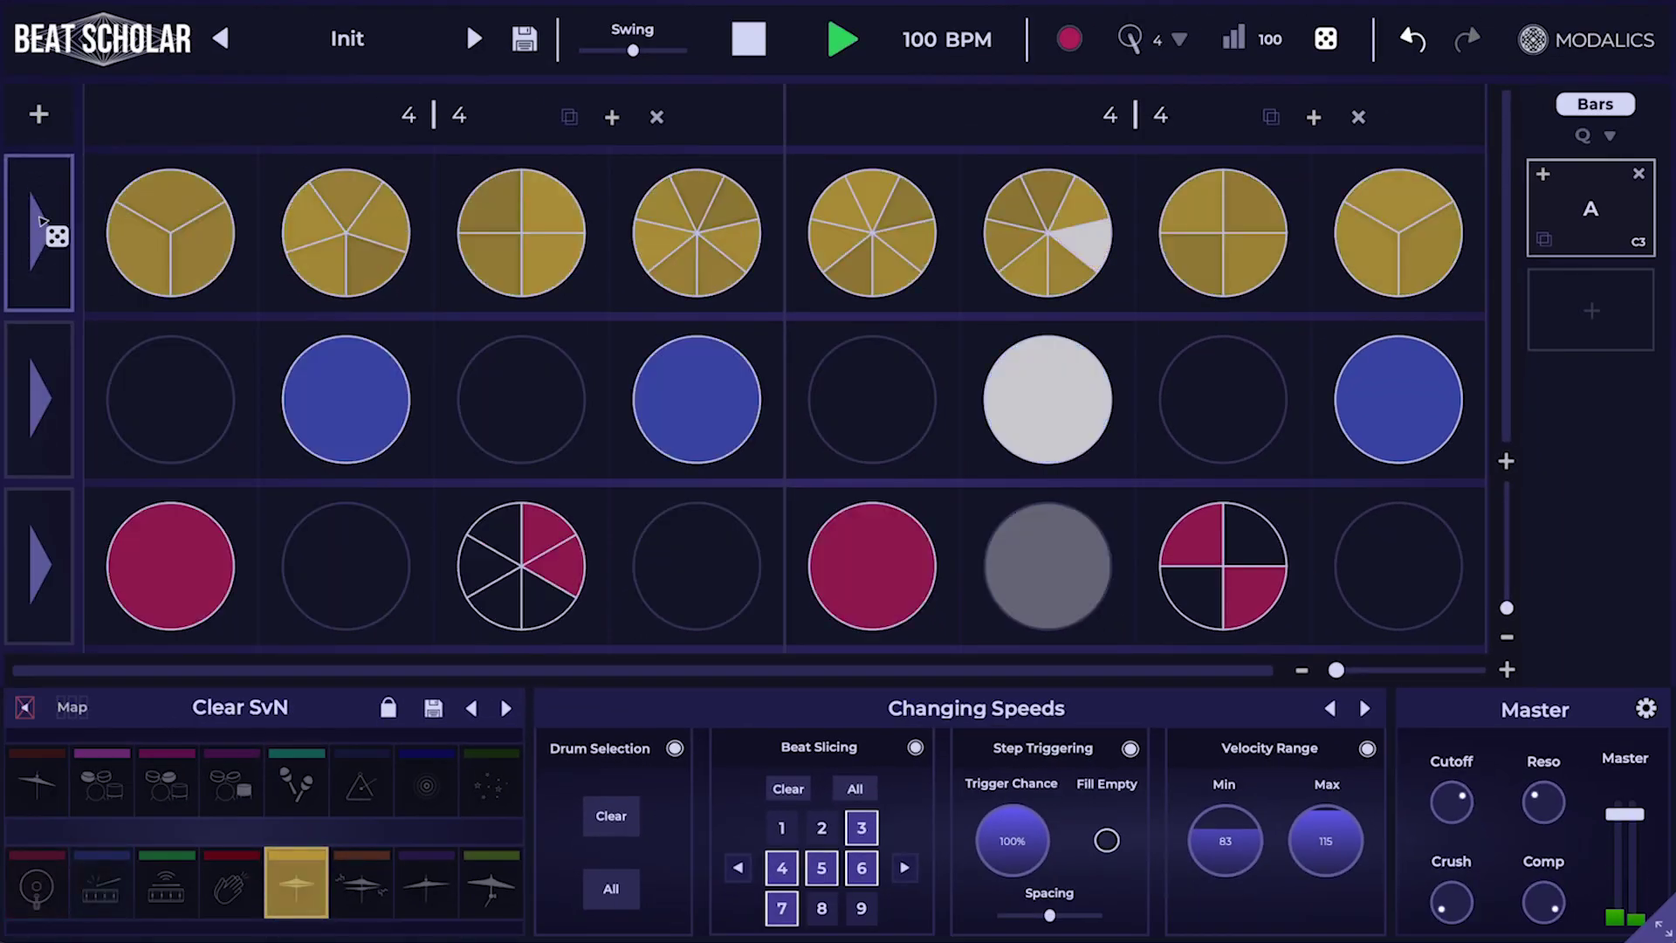
pyautogui.click(52, 232)
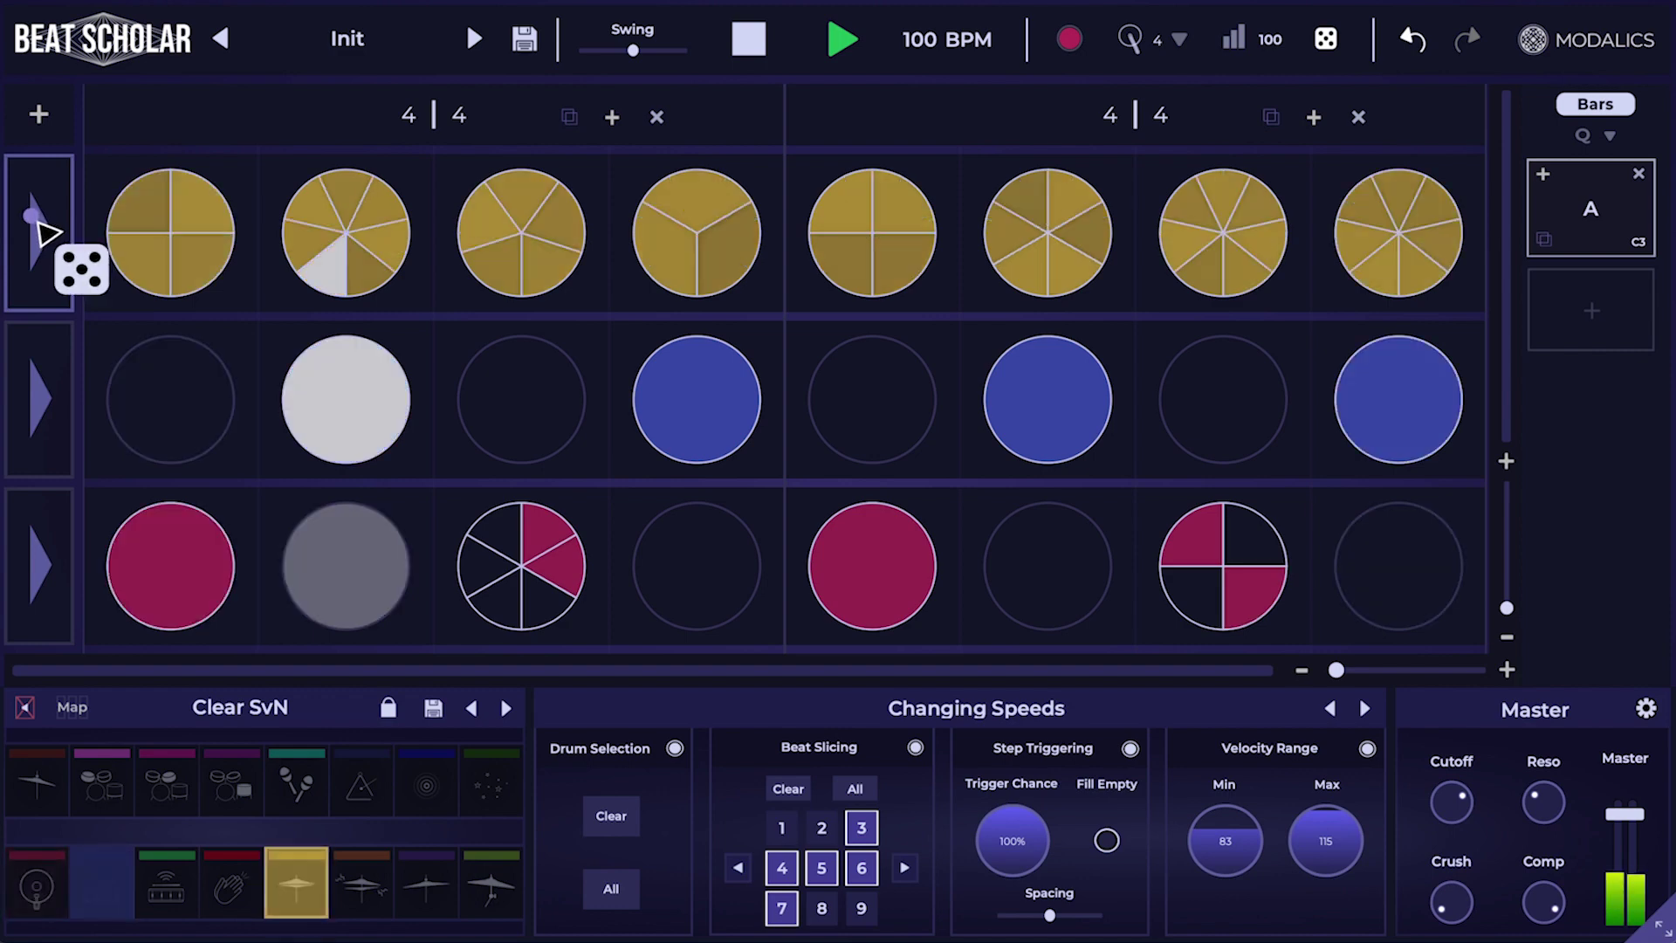
pyautogui.click(48, 234)
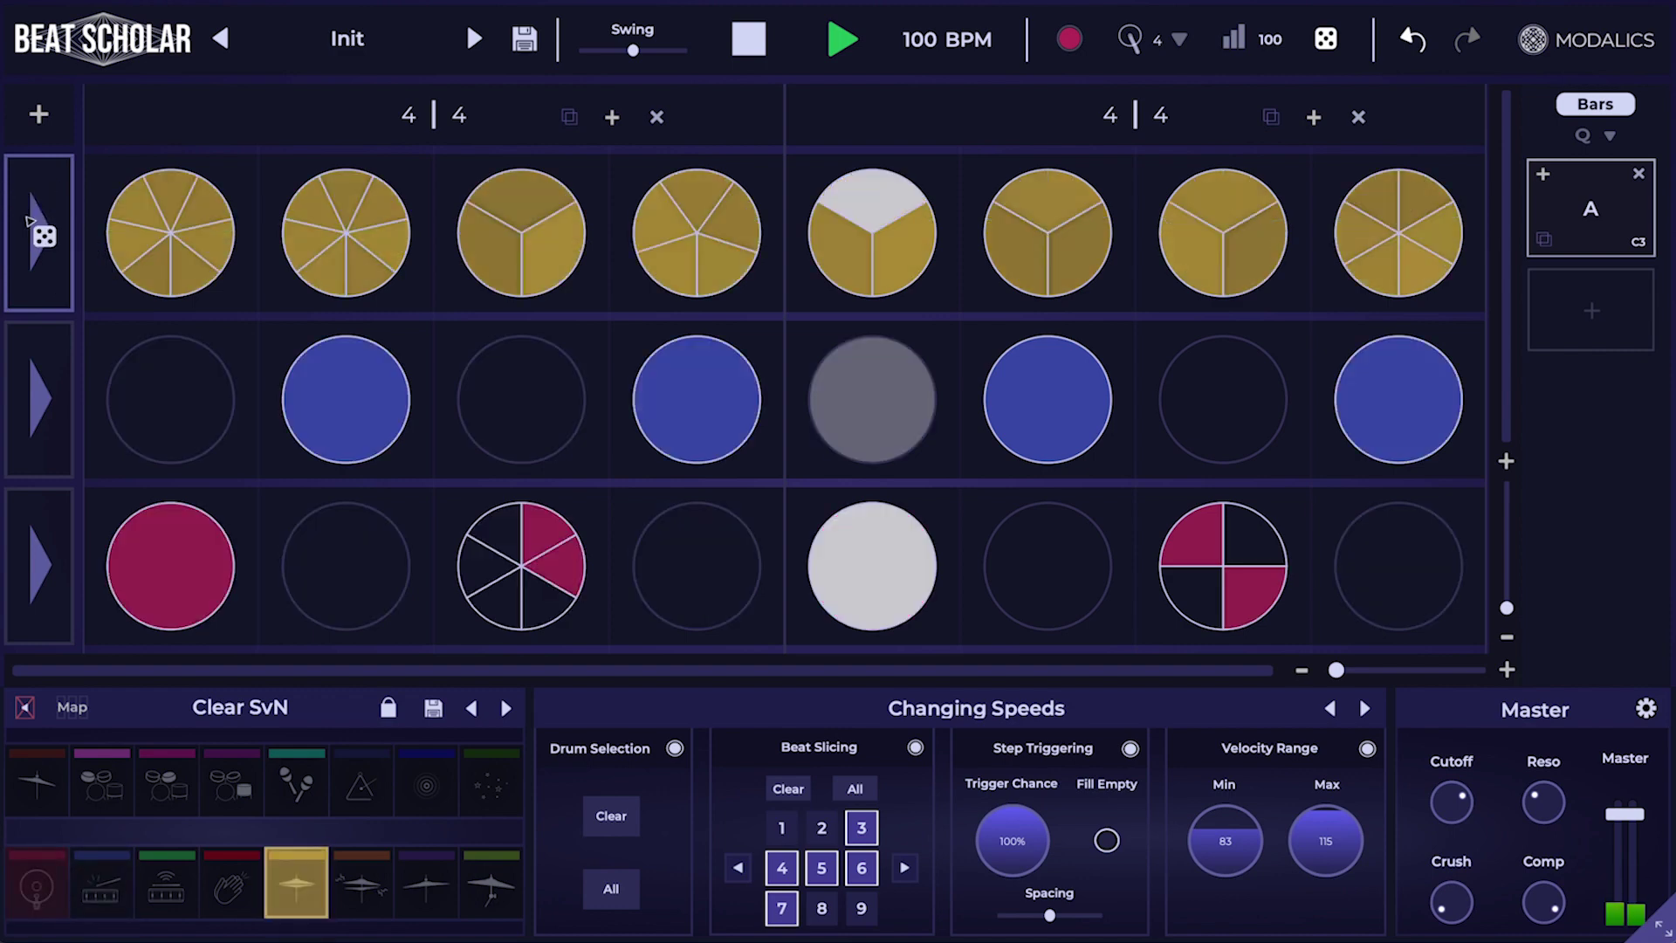
pyautogui.press('space')
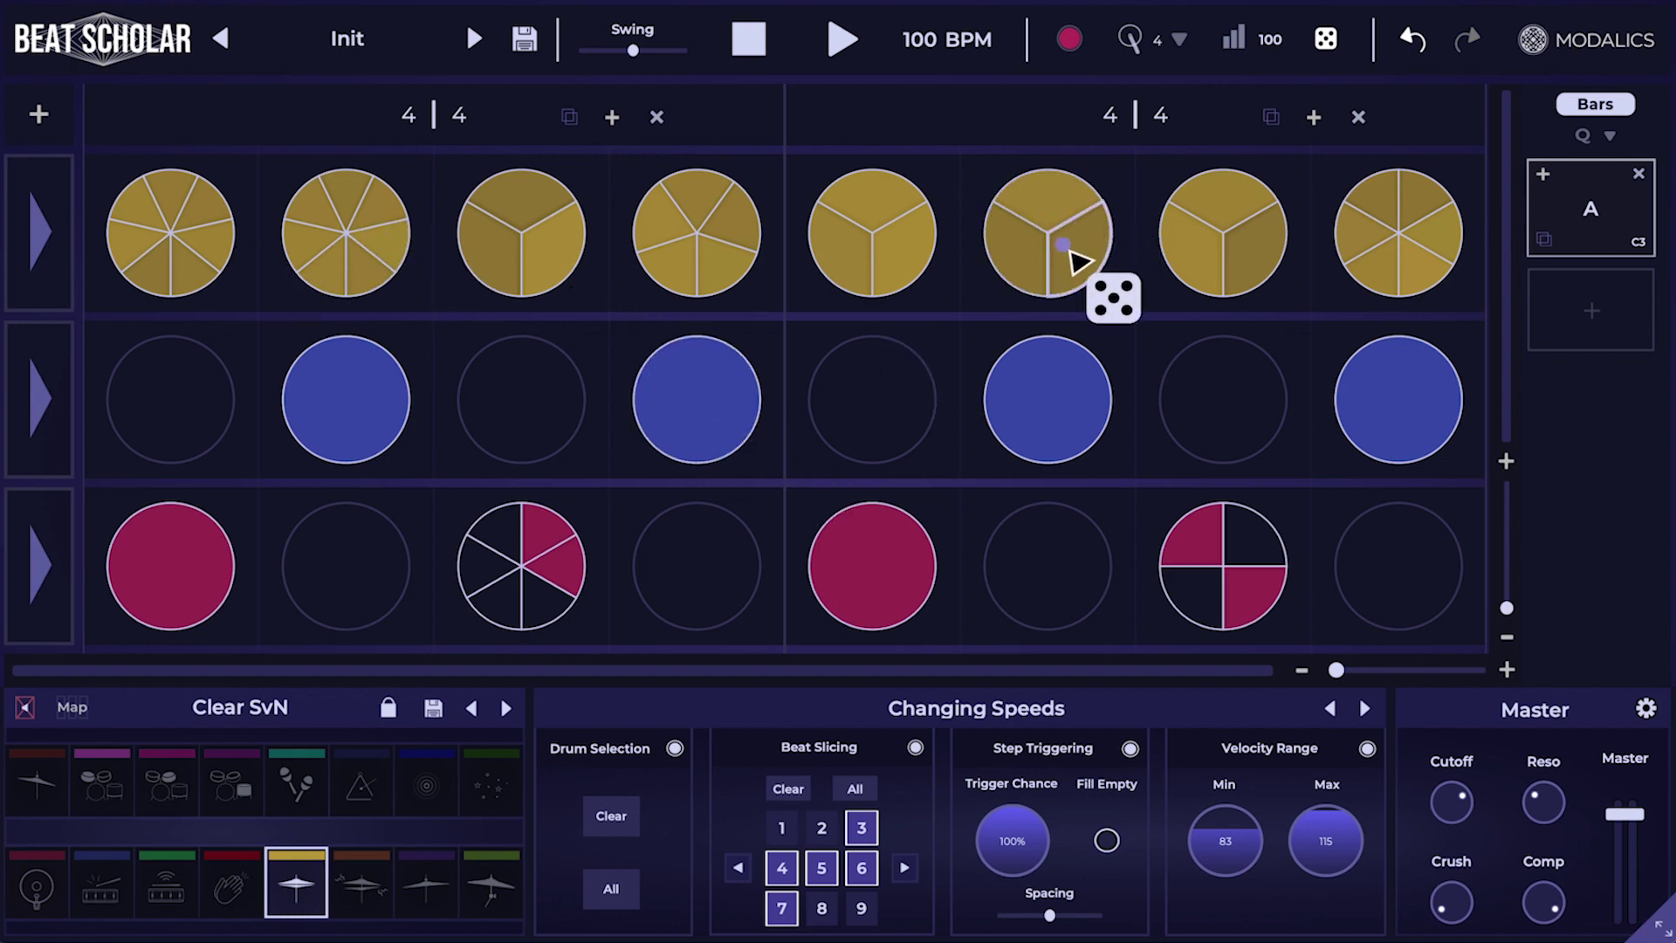
# Step: Load the Glitchy Trappy Hats randomizer preset and randomize the whole hi-hat row three times while listening
pyautogui.click(977, 705)
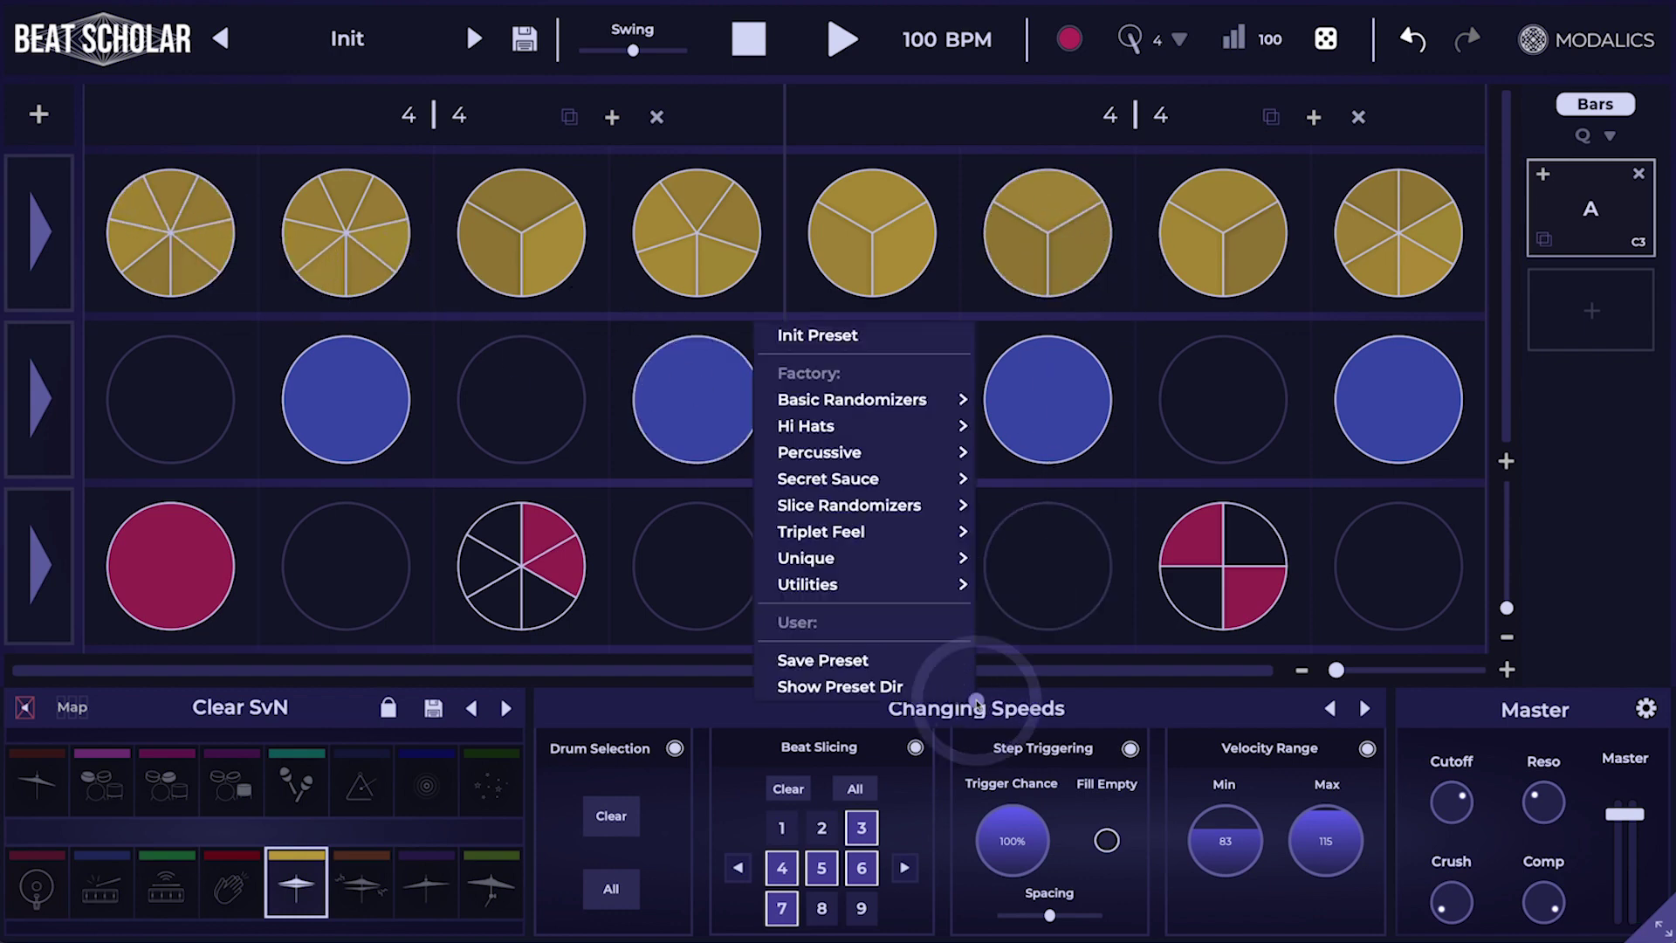
pyautogui.moveTo(901, 427)
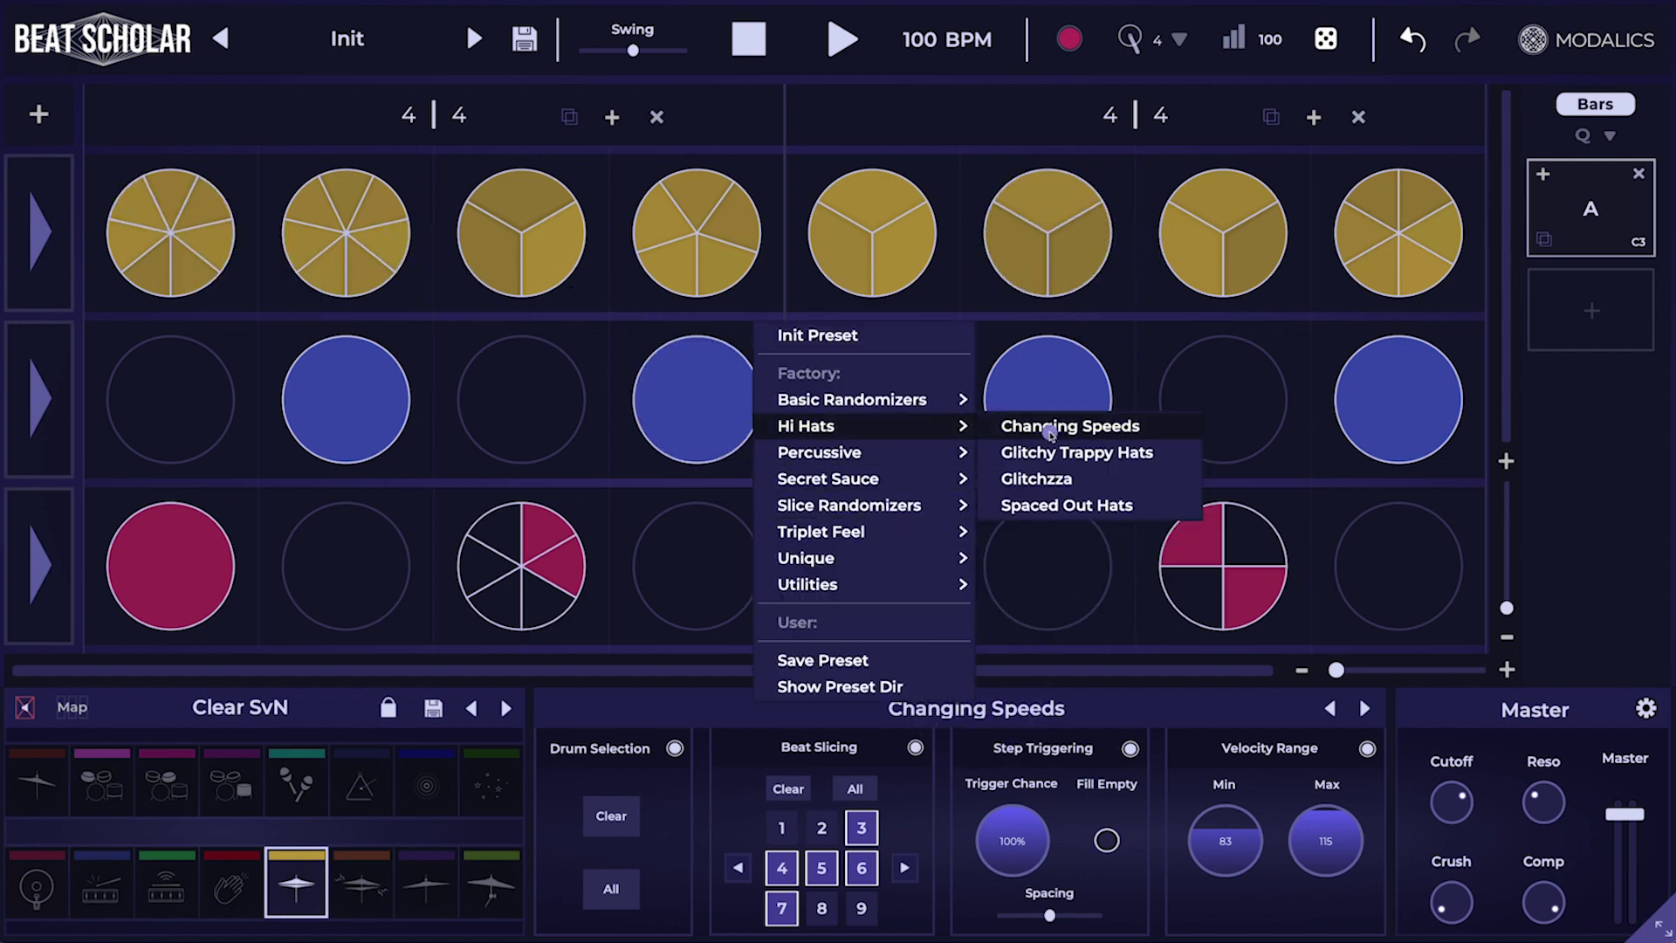
pyautogui.click(1100, 463)
pyautogui.click(50, 225)
pyautogui.press('space')
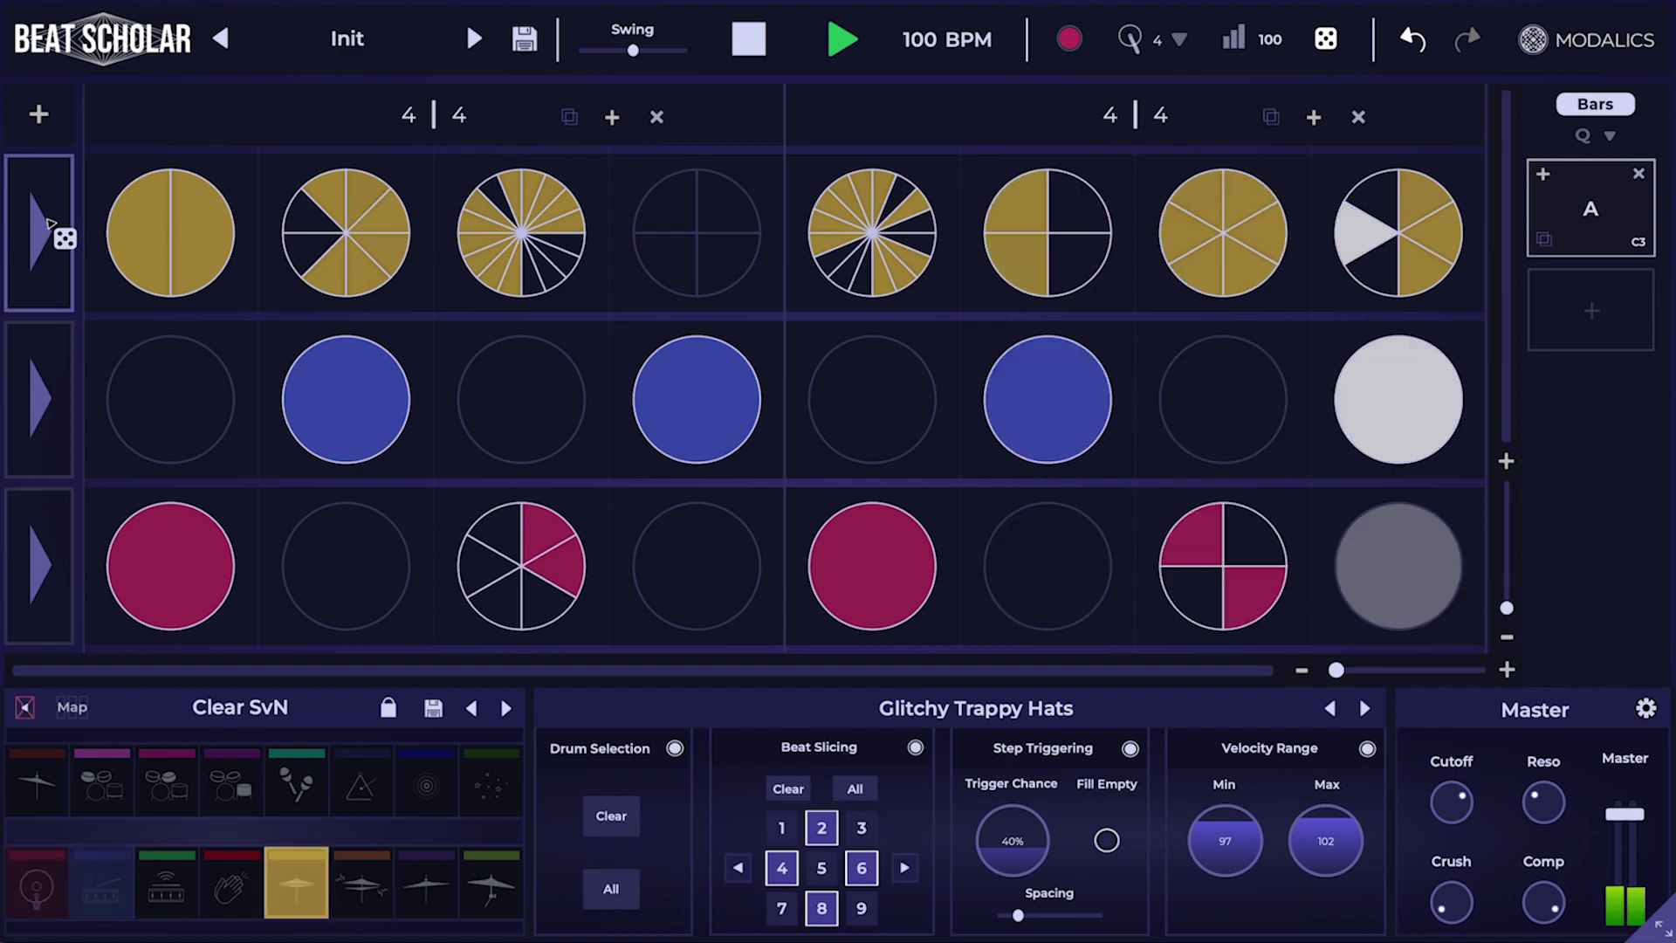
pyautogui.click(51, 225)
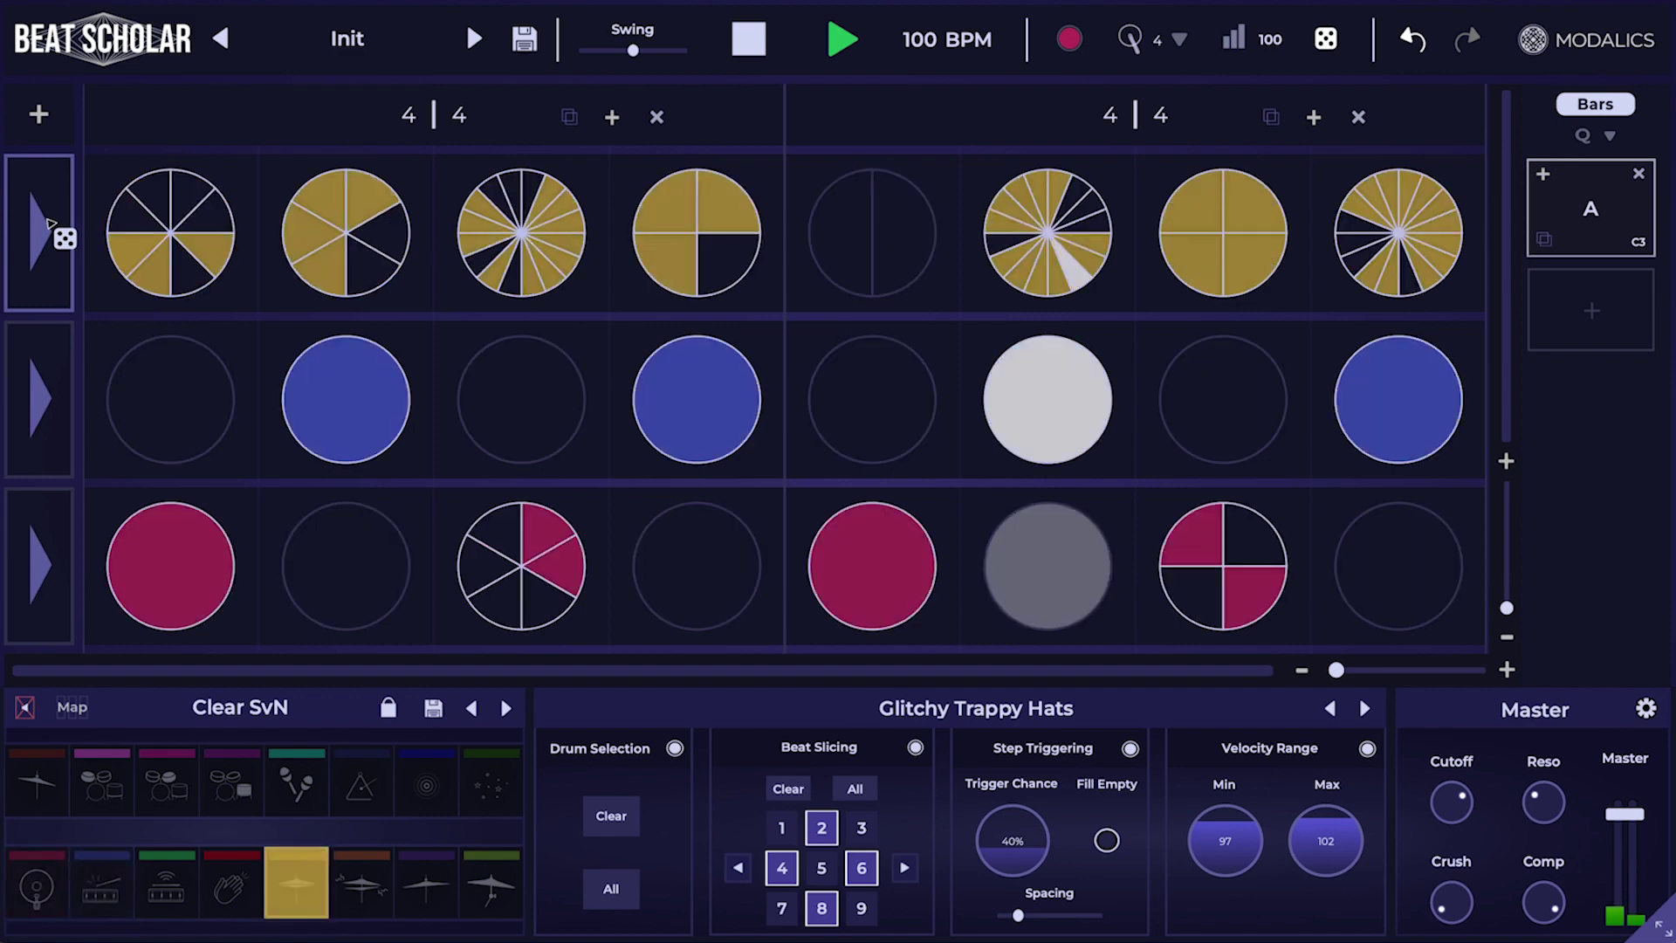
pyautogui.click(49, 223)
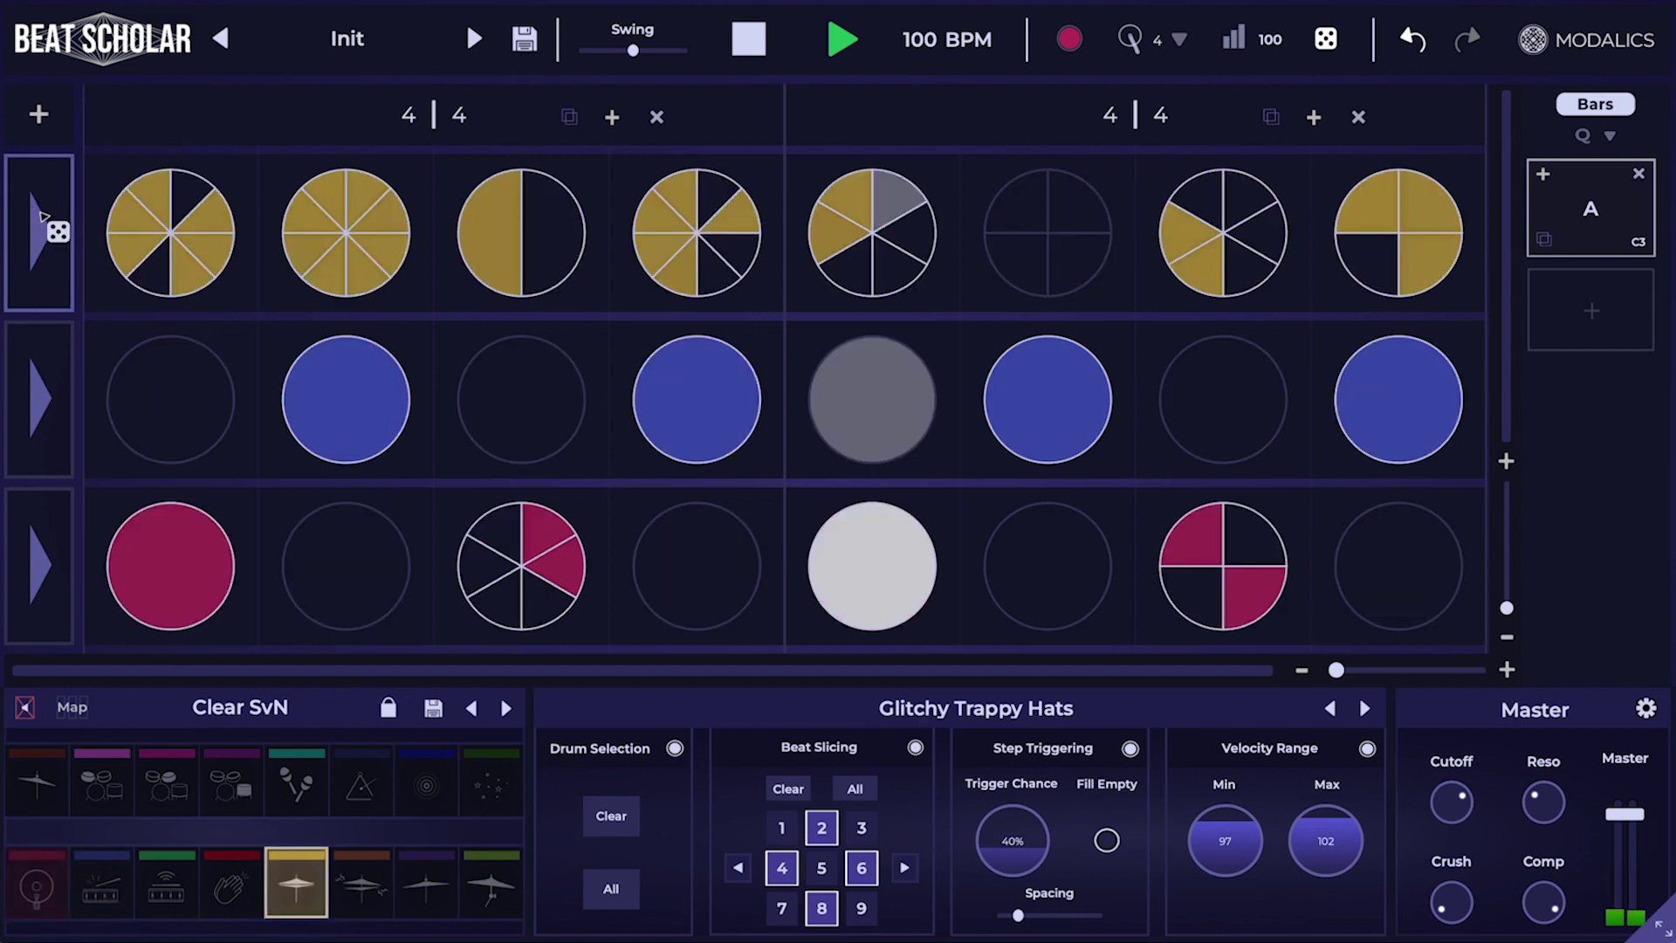
pyautogui.press('space')
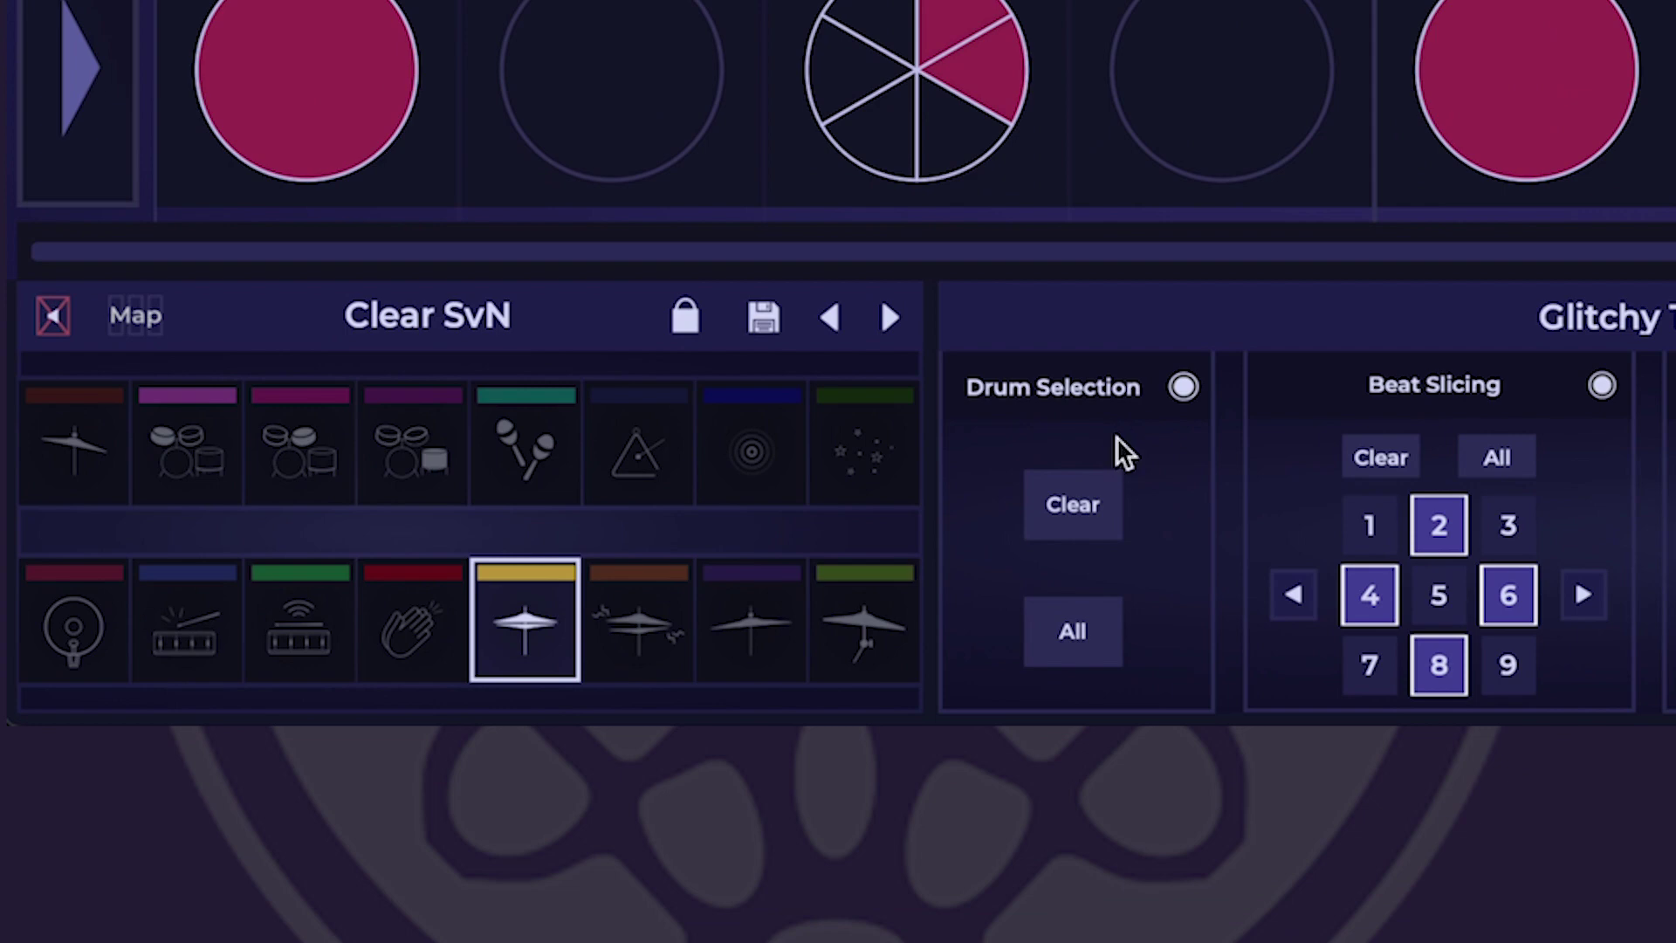
# Step: Page through the randomizer's beat slicing numbers to examine which divisions the preset uses
pyautogui.click(945, 539)
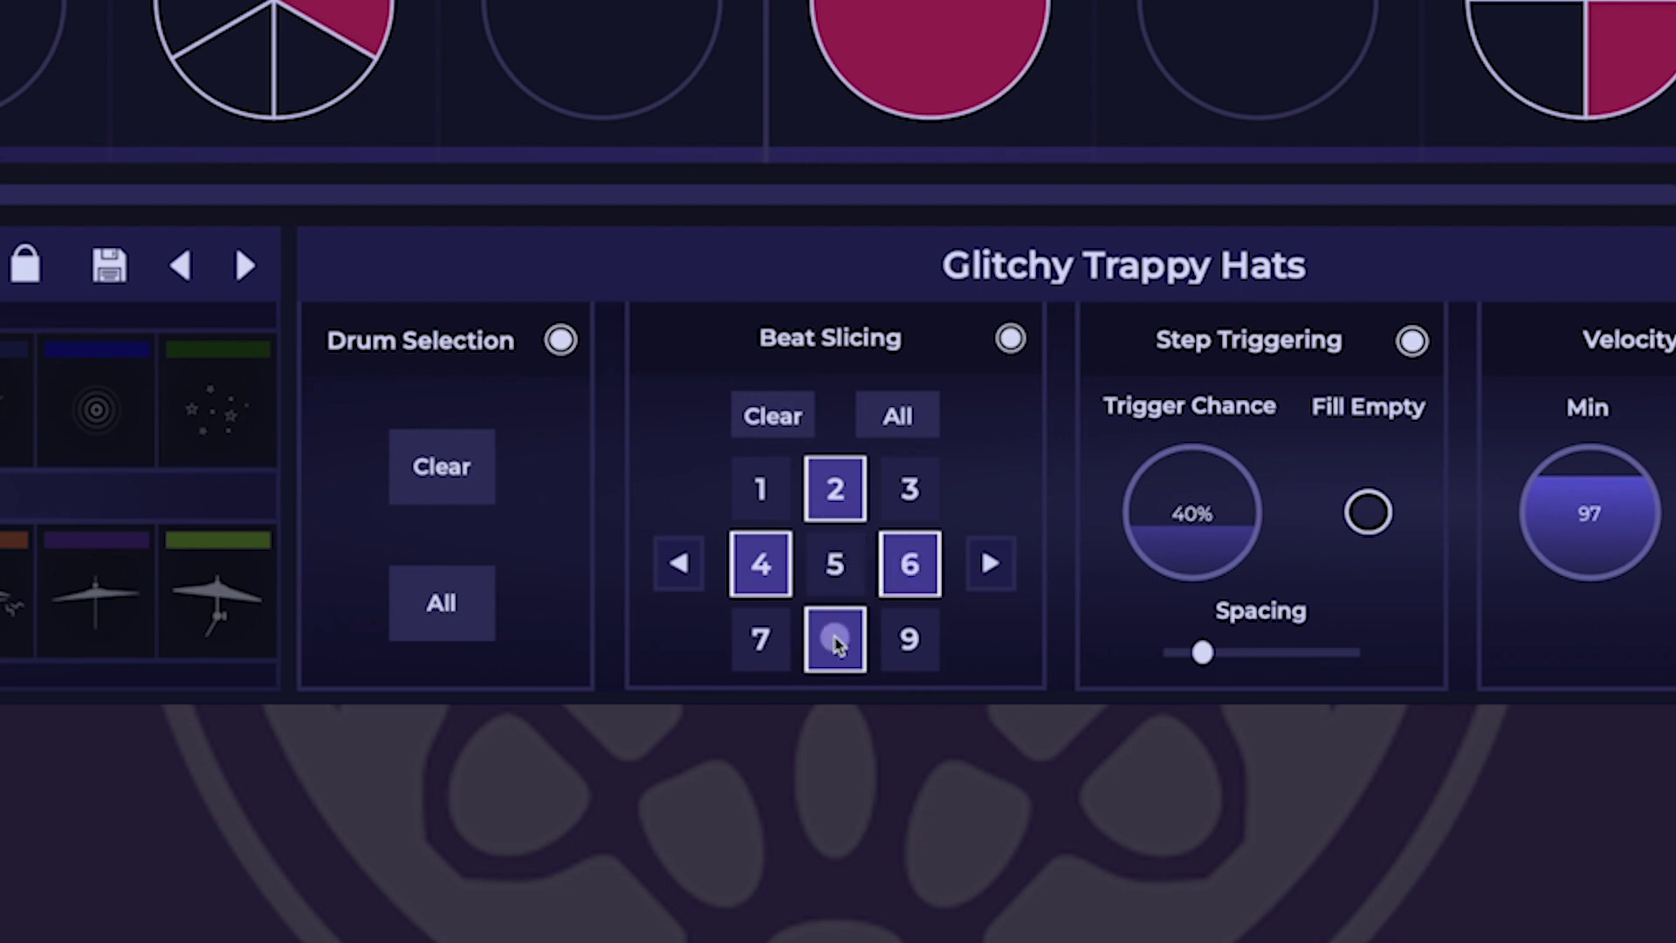
pyautogui.click(979, 593)
pyautogui.click(986, 580)
pyautogui.click(991, 568)
pyautogui.click(991, 569)
pyautogui.click(678, 565)
pyautogui.click(677, 566)
pyautogui.click(677, 566)
pyautogui.click(677, 565)
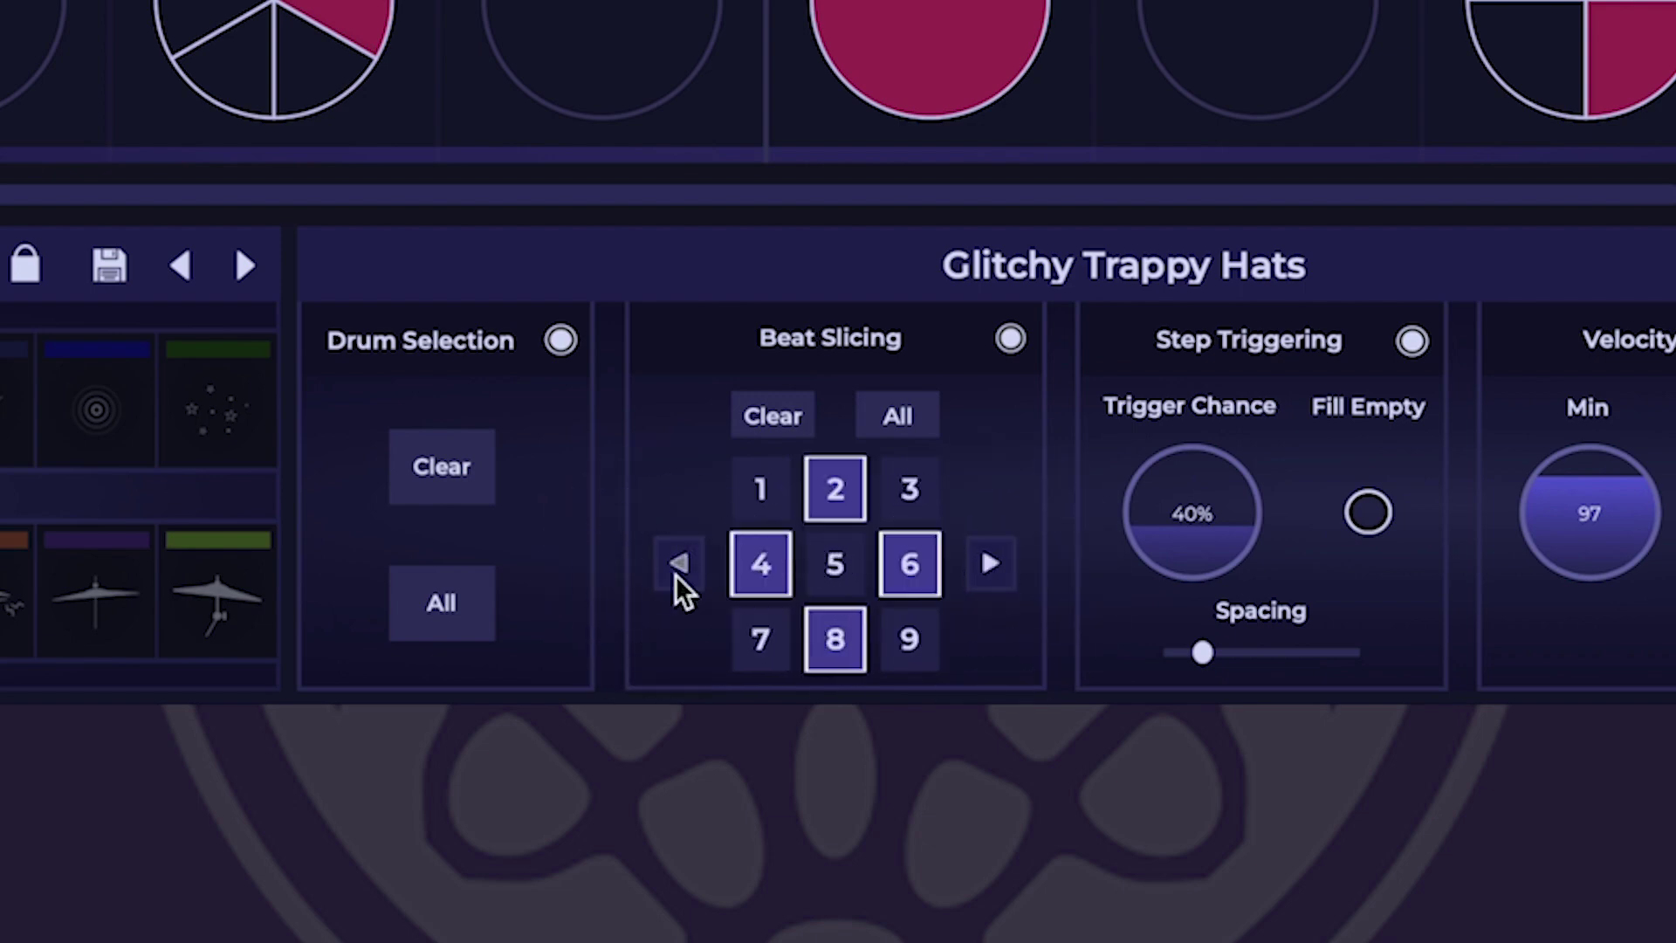
pyautogui.click(989, 565)
pyautogui.click(790, 642)
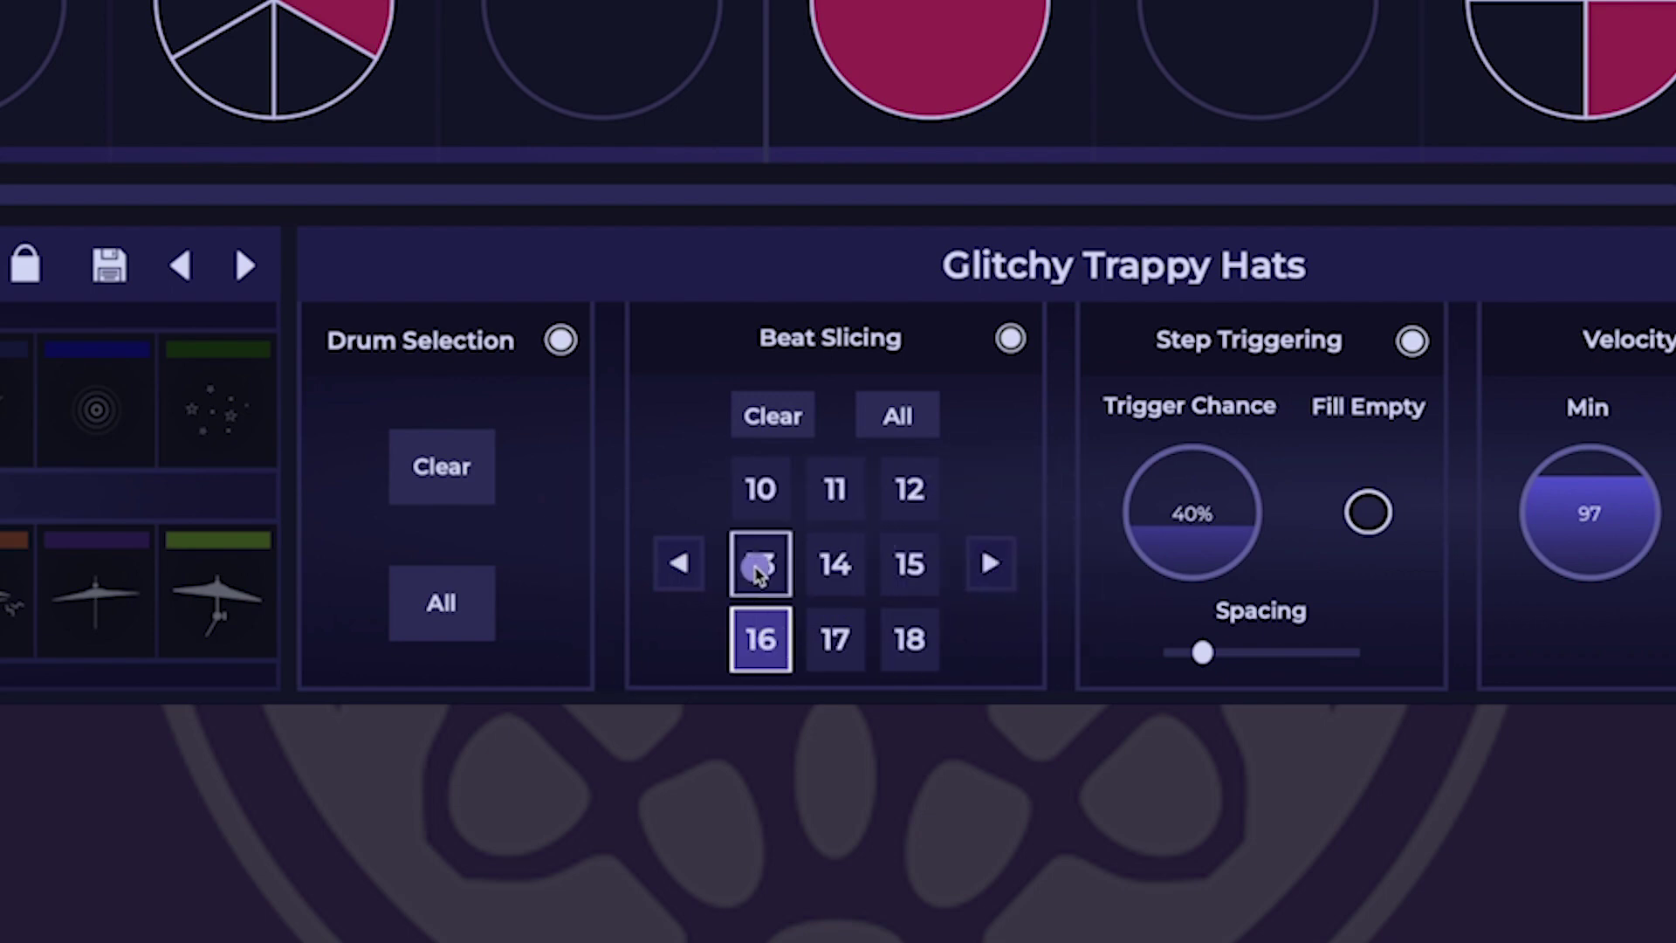
pyautogui.click(678, 565)
# Step: Clear all beat slicing divisions and enable only 2 and 4
pyautogui.click(772, 415)
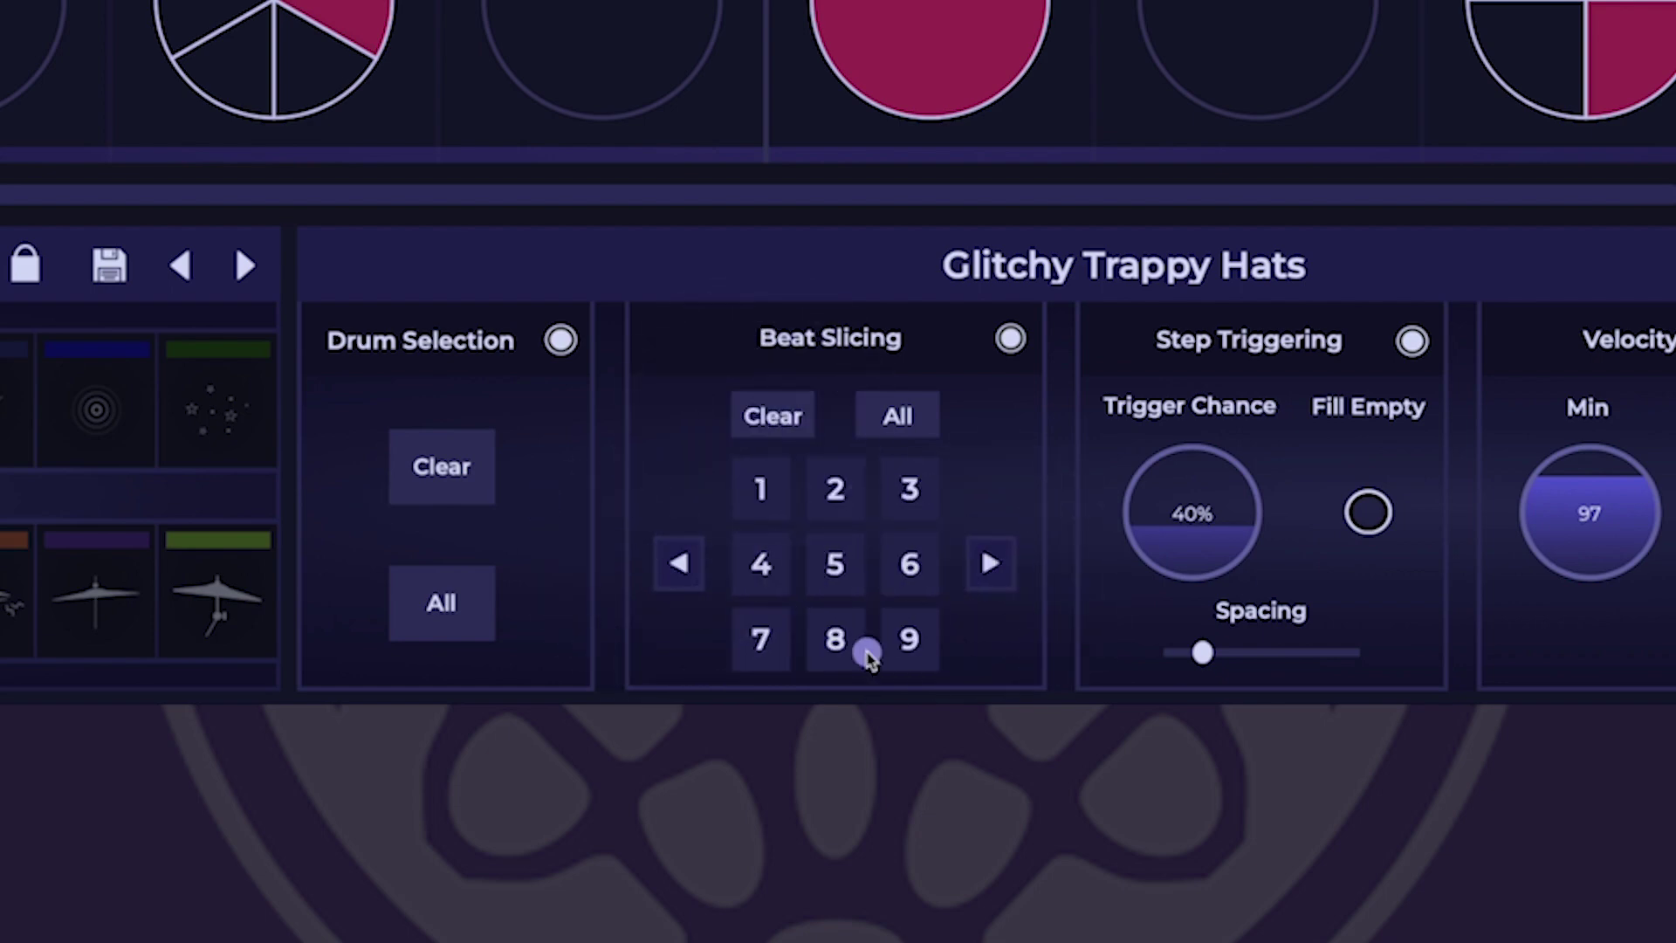
pyautogui.click(836, 513)
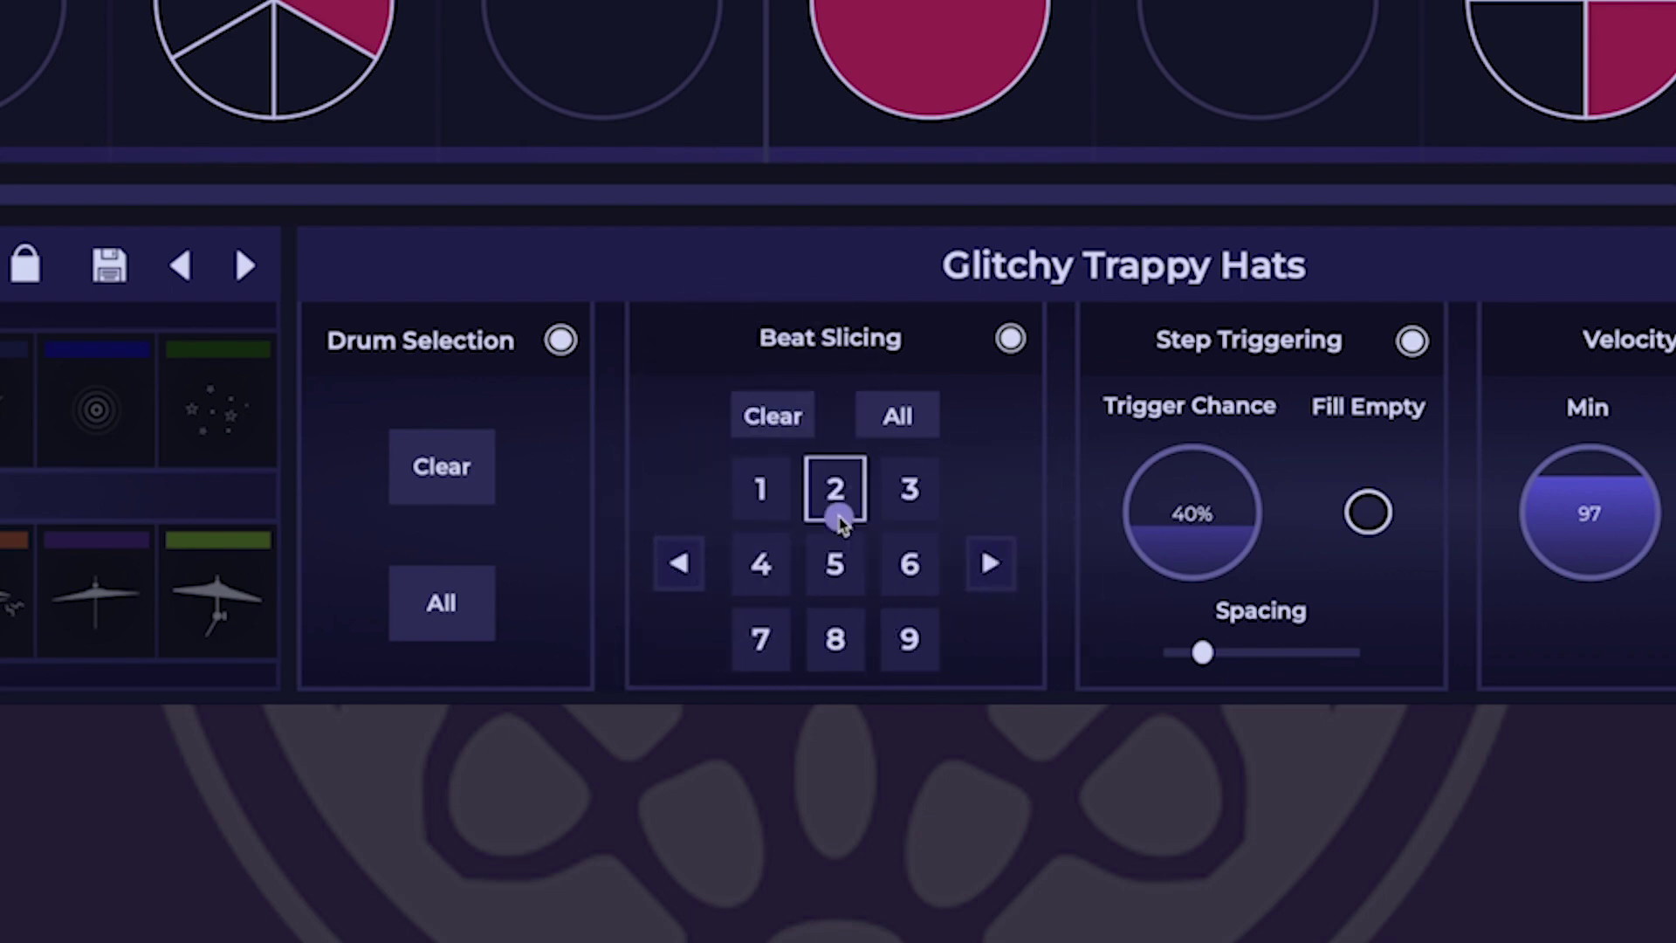
pyautogui.click(761, 567)
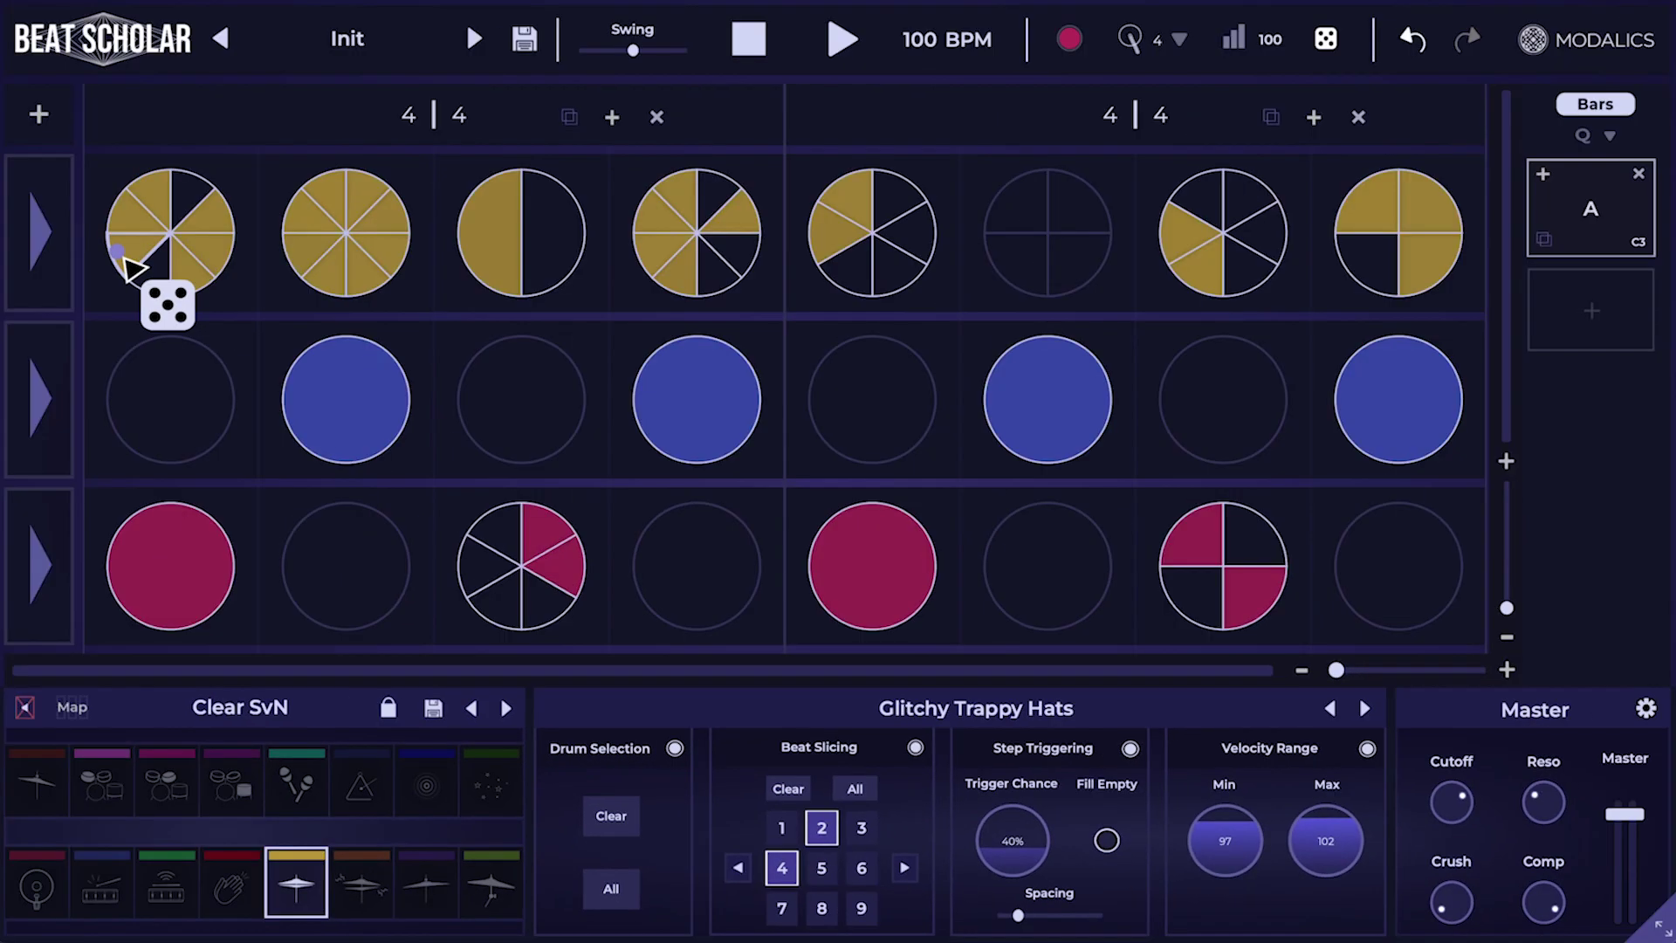
# Step: Randomize the hi-hat row repeatedly using only the 2 and 4 slice divisions
pyautogui.click(39, 227)
pyautogui.click(44, 234)
pyautogui.click(48, 231)
pyautogui.click(40, 222)
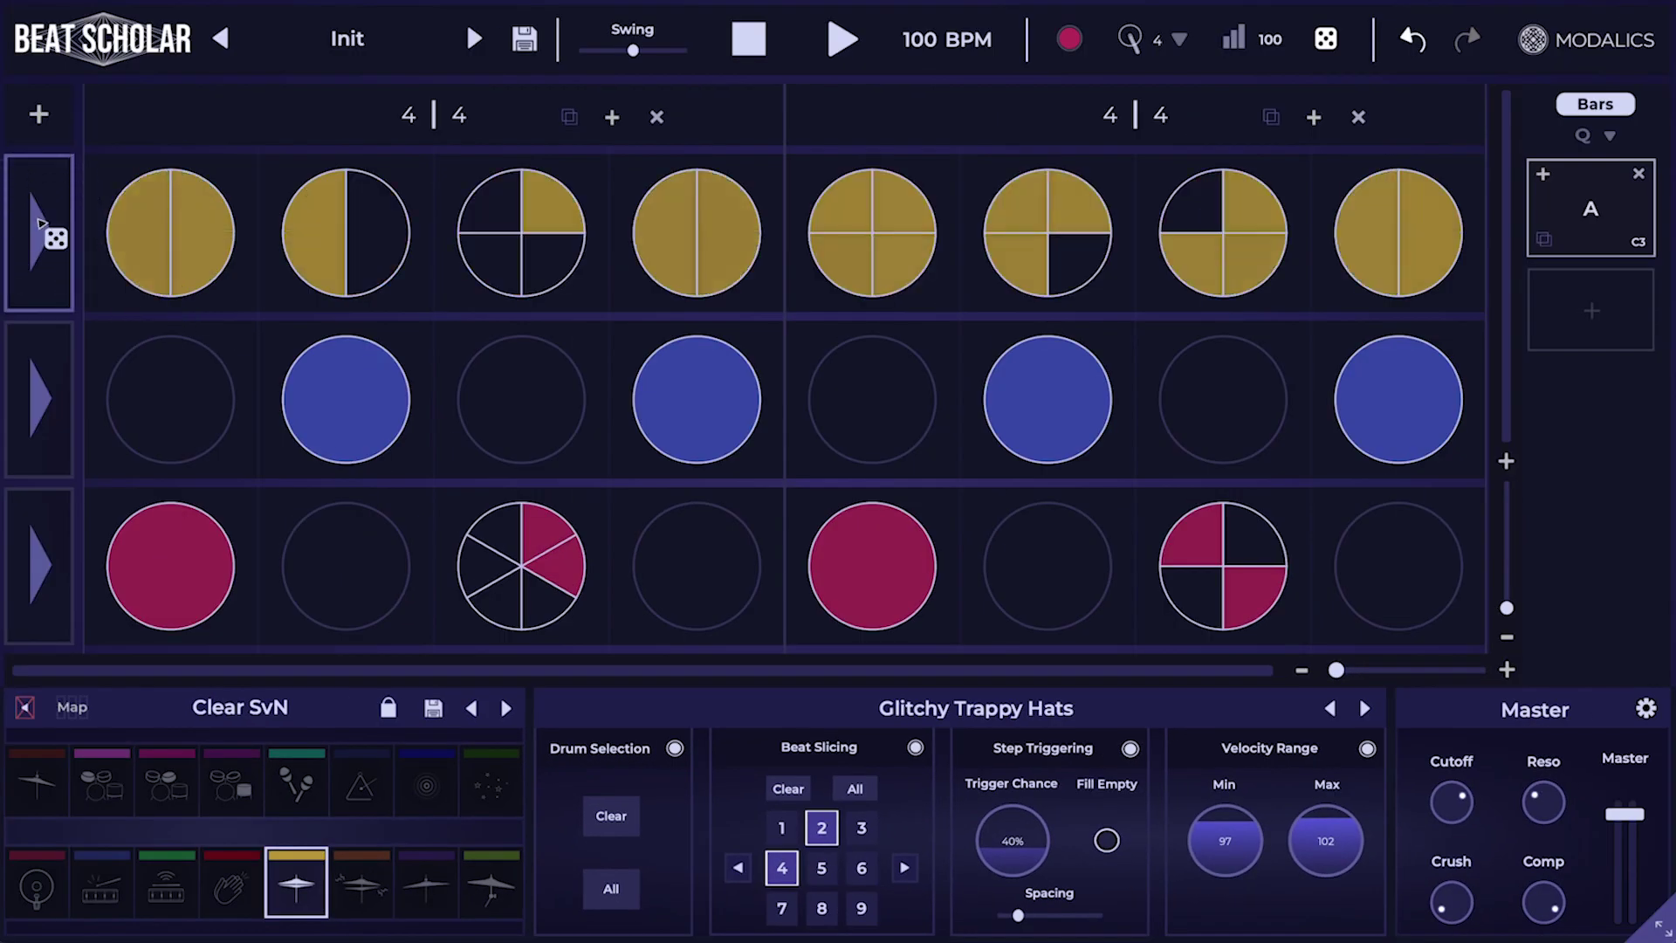
pyautogui.click(39, 226)
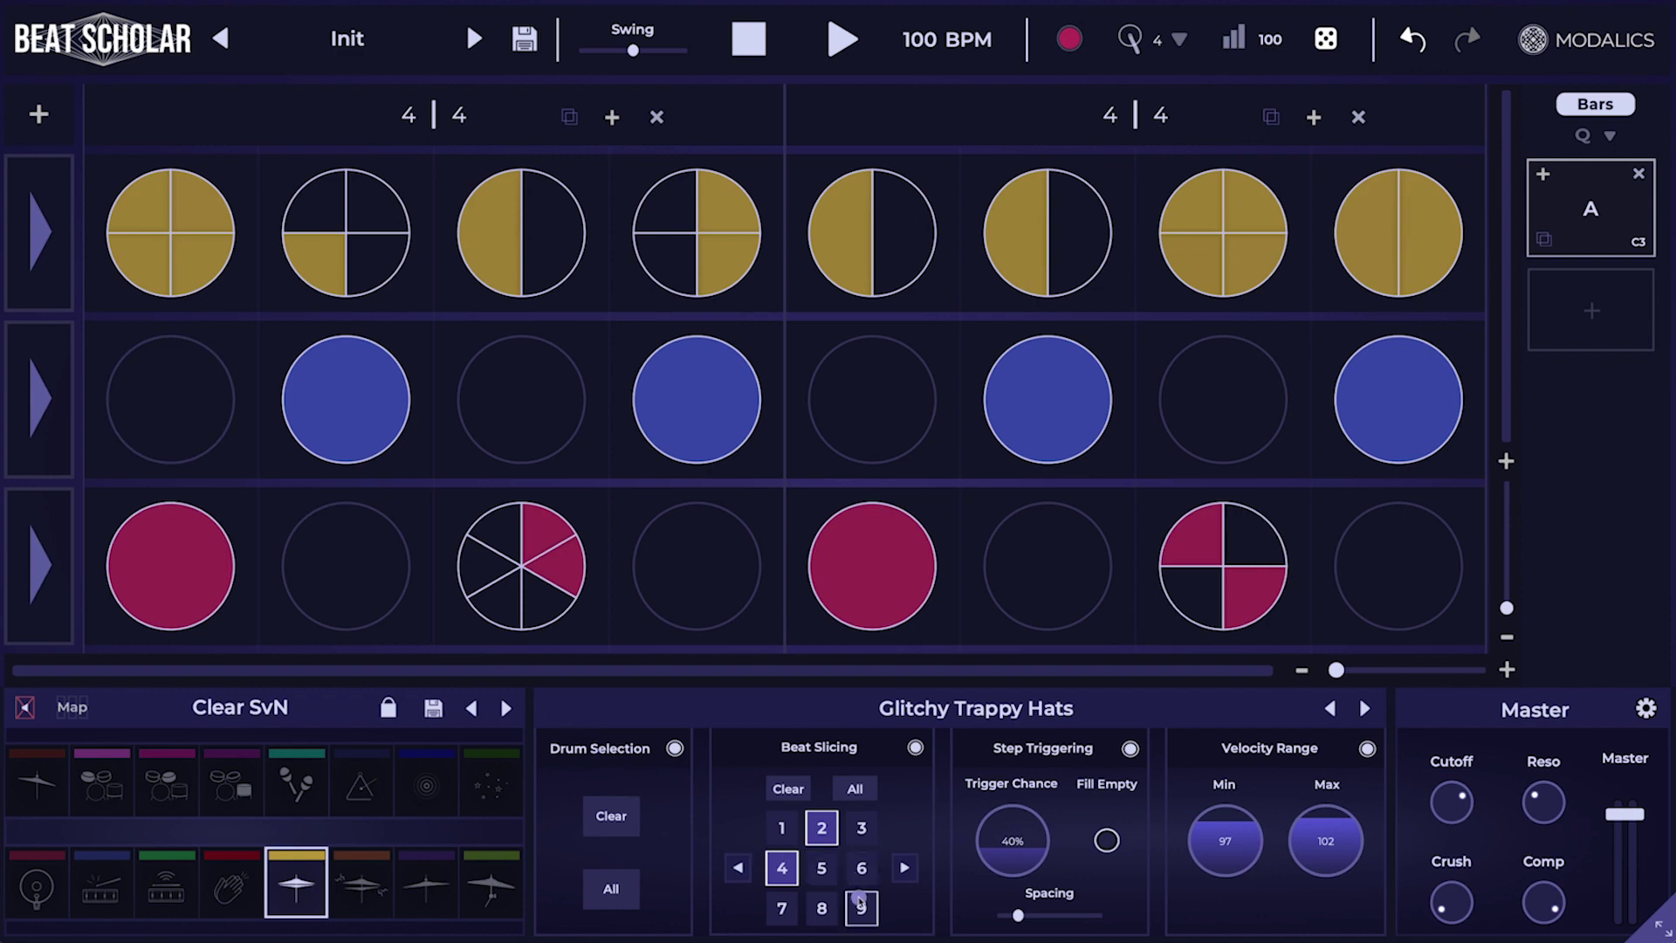
# Step: Add 9 to the enabled beat slicing divisions and randomize the hi-hat row twice while listening
pyautogui.click(859, 908)
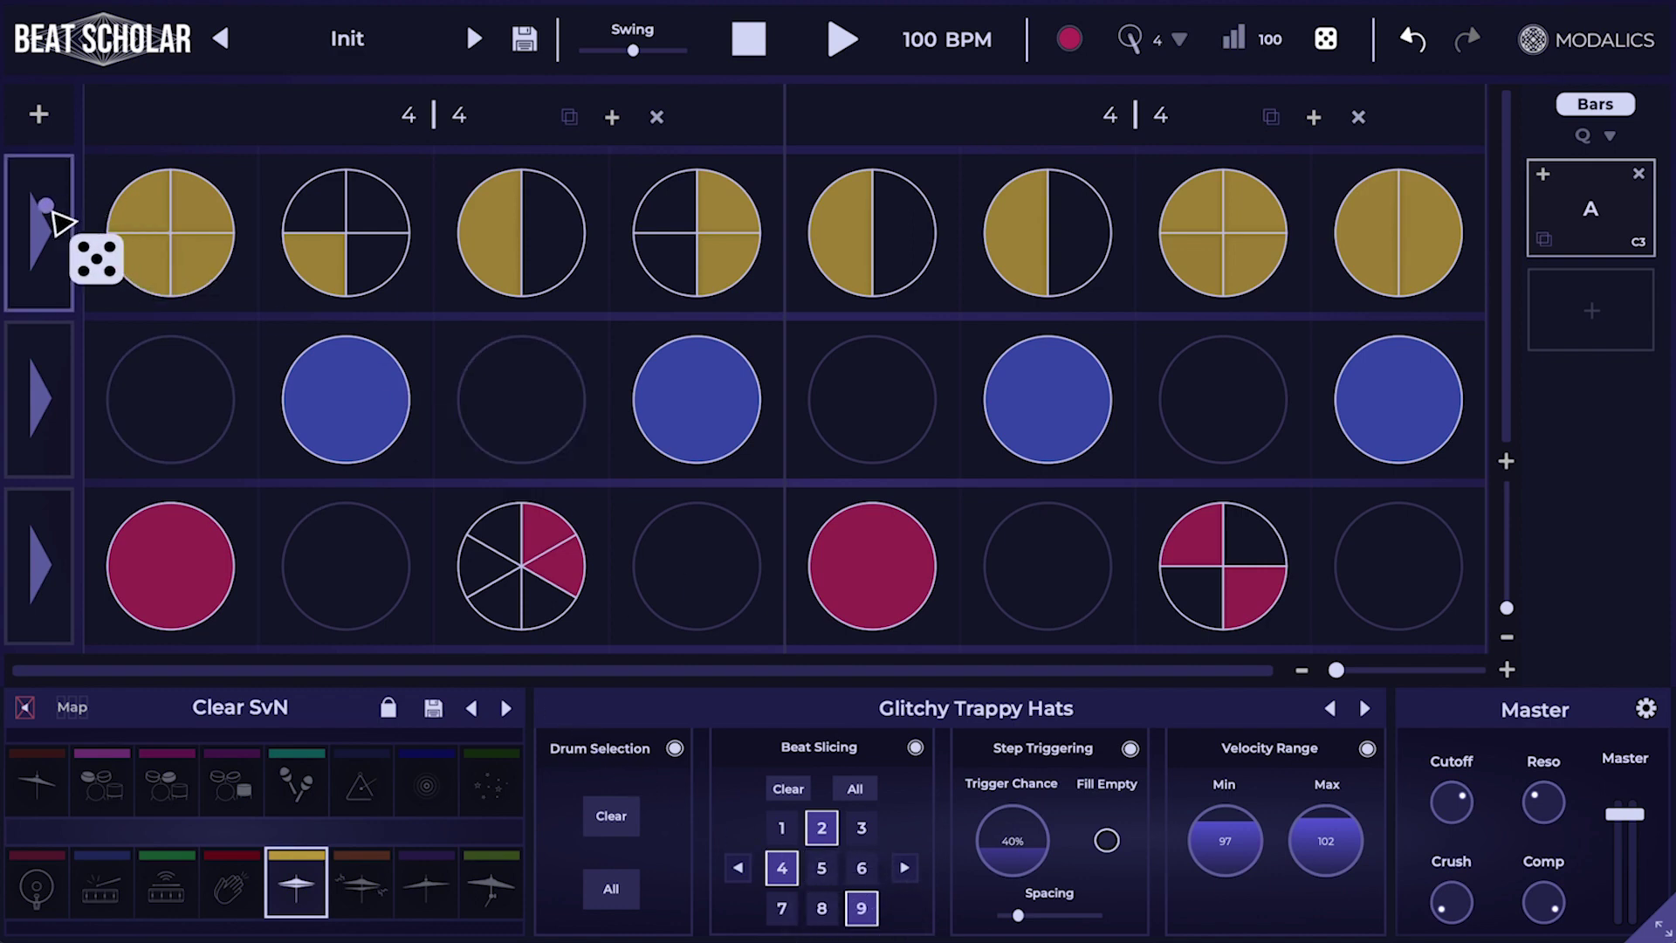
pyautogui.click(48, 214)
pyautogui.press('space')
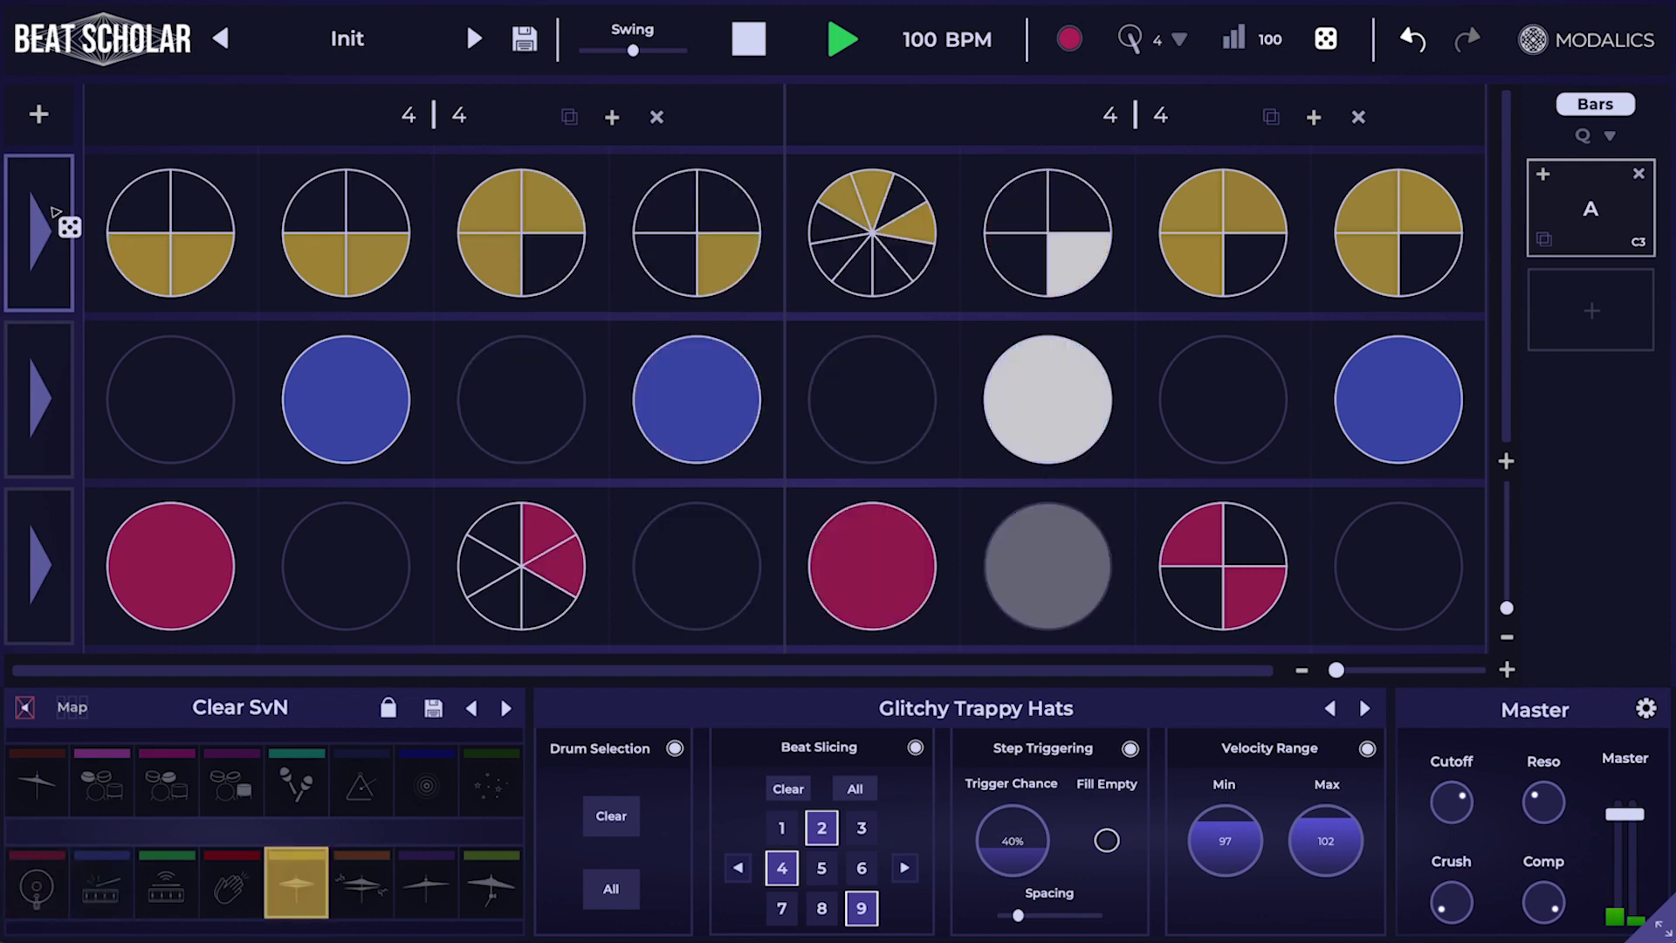
pyautogui.click(54, 218)
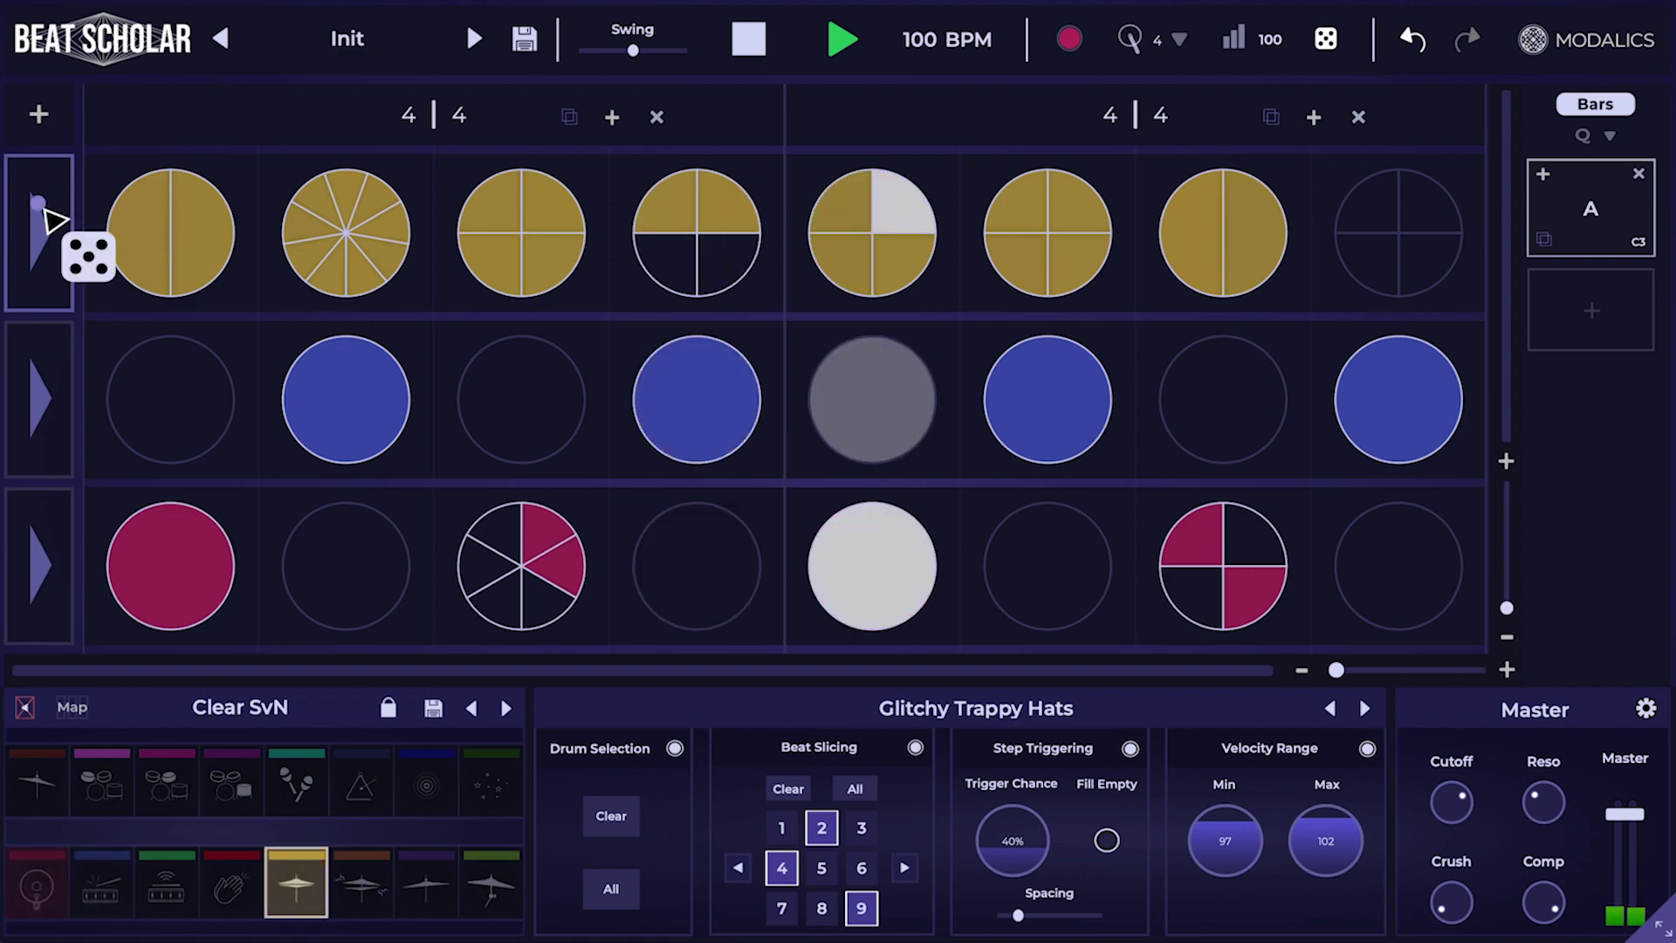
# Step: Widen the step trigger spacing, set the trigger chance to 22%, and randomize the hi-hat row twice while listening
pyautogui.press('space')
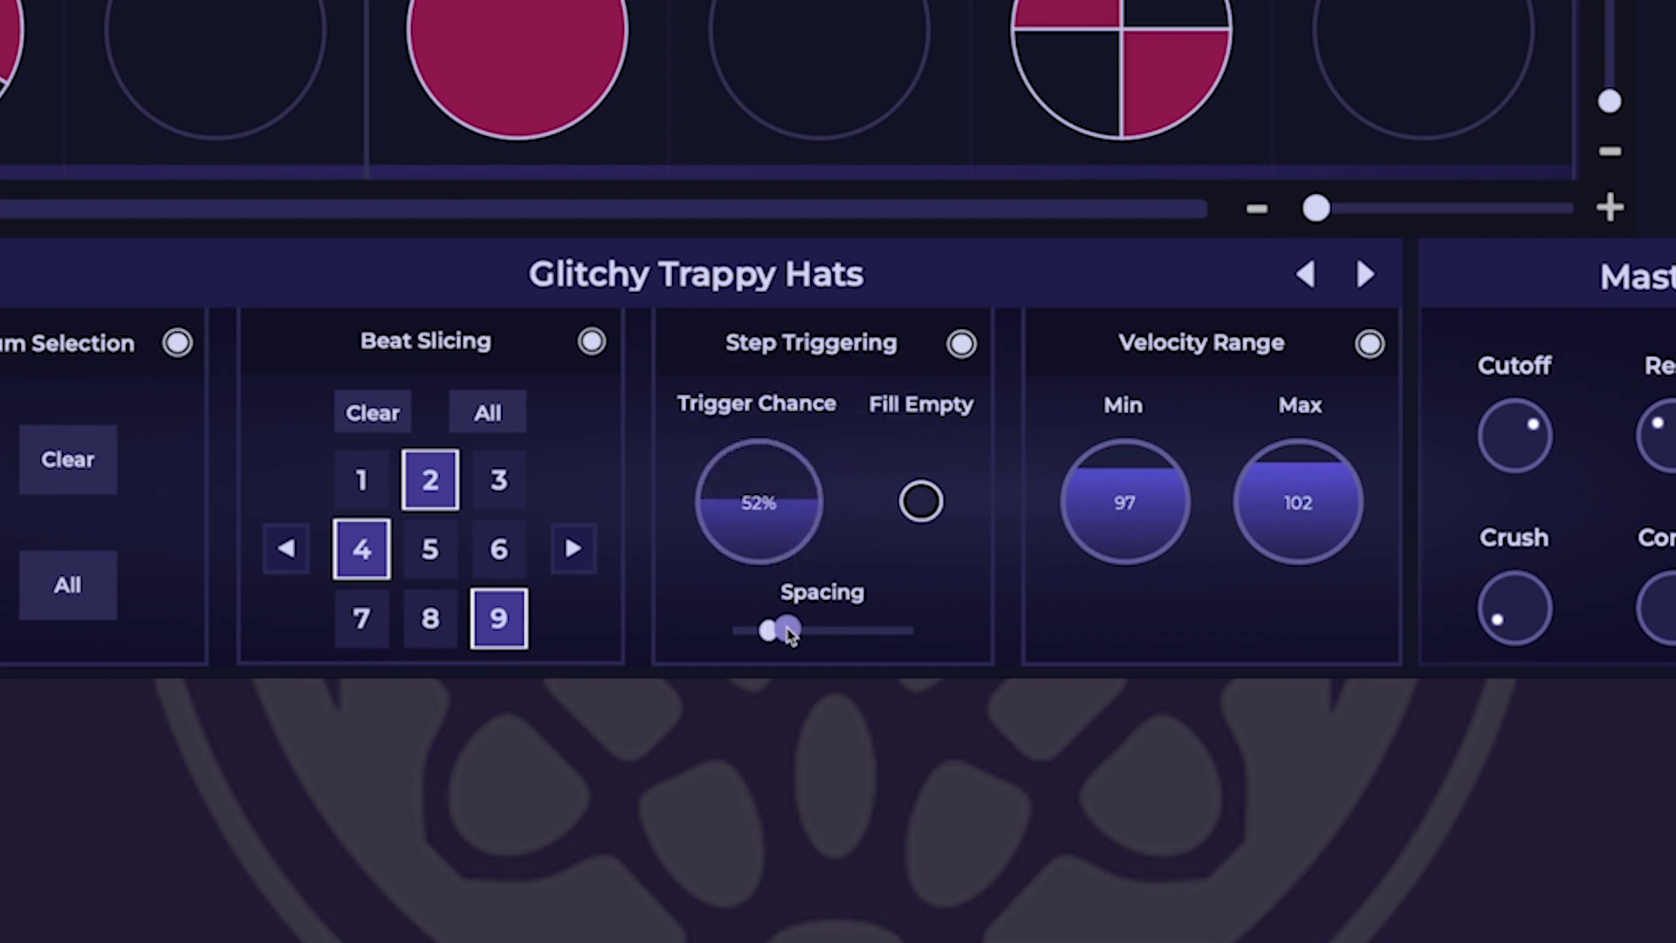
pyautogui.moveTo(770, 631); pyautogui.dragTo(825, 630)
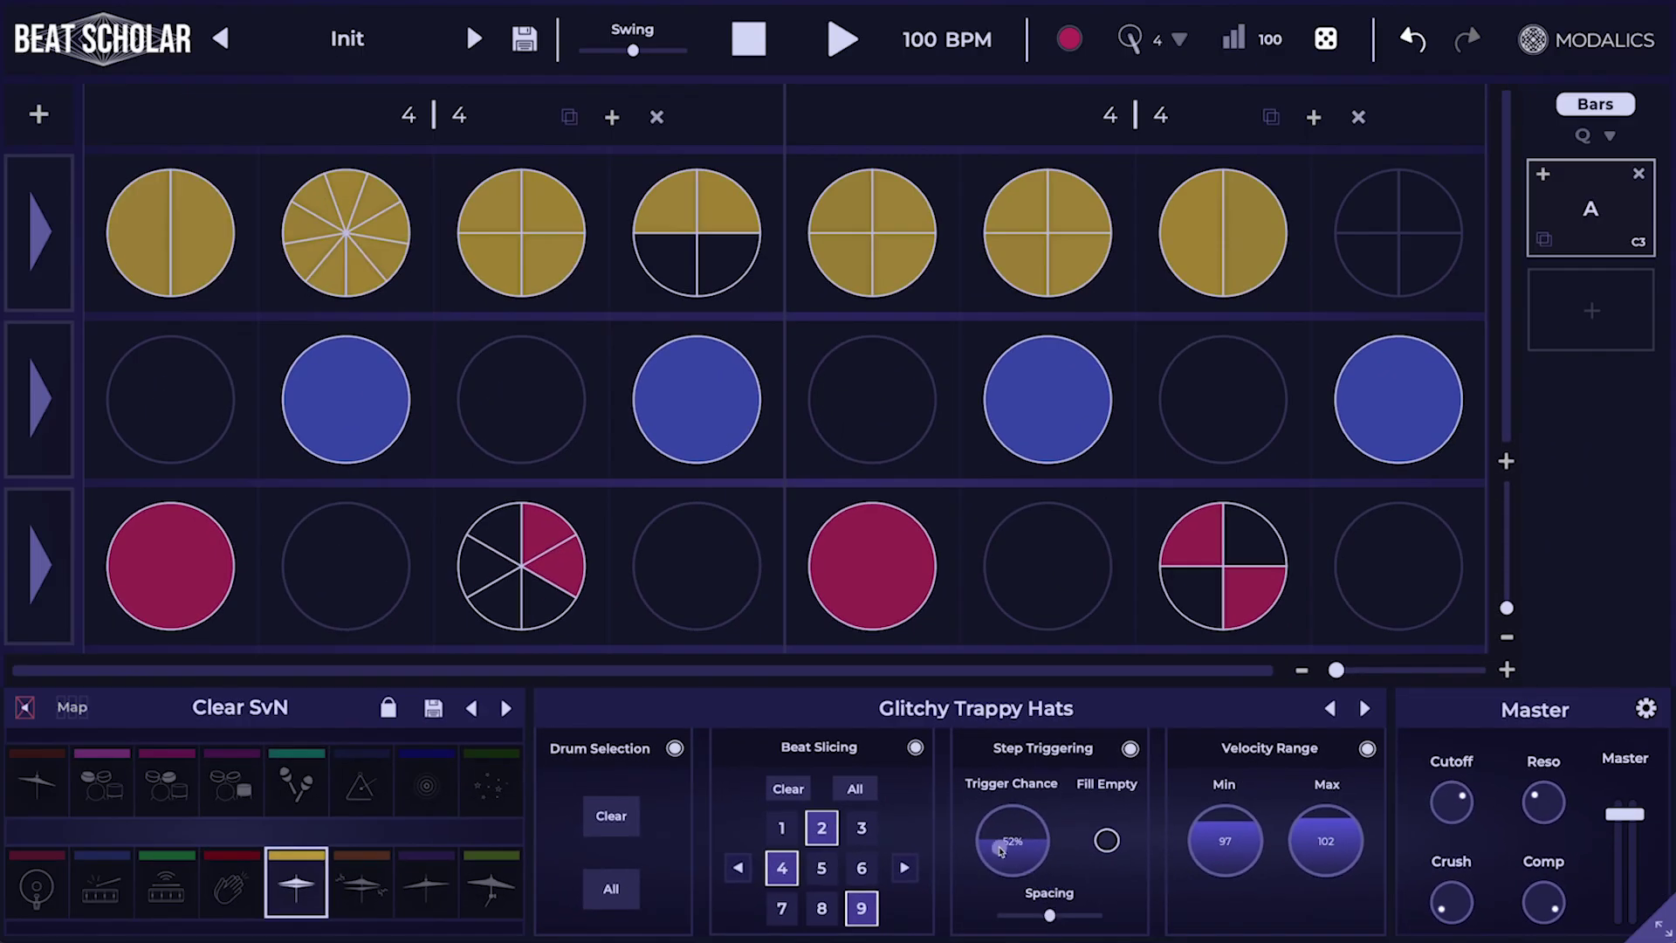
pyautogui.click(39, 238)
pyautogui.press('space')
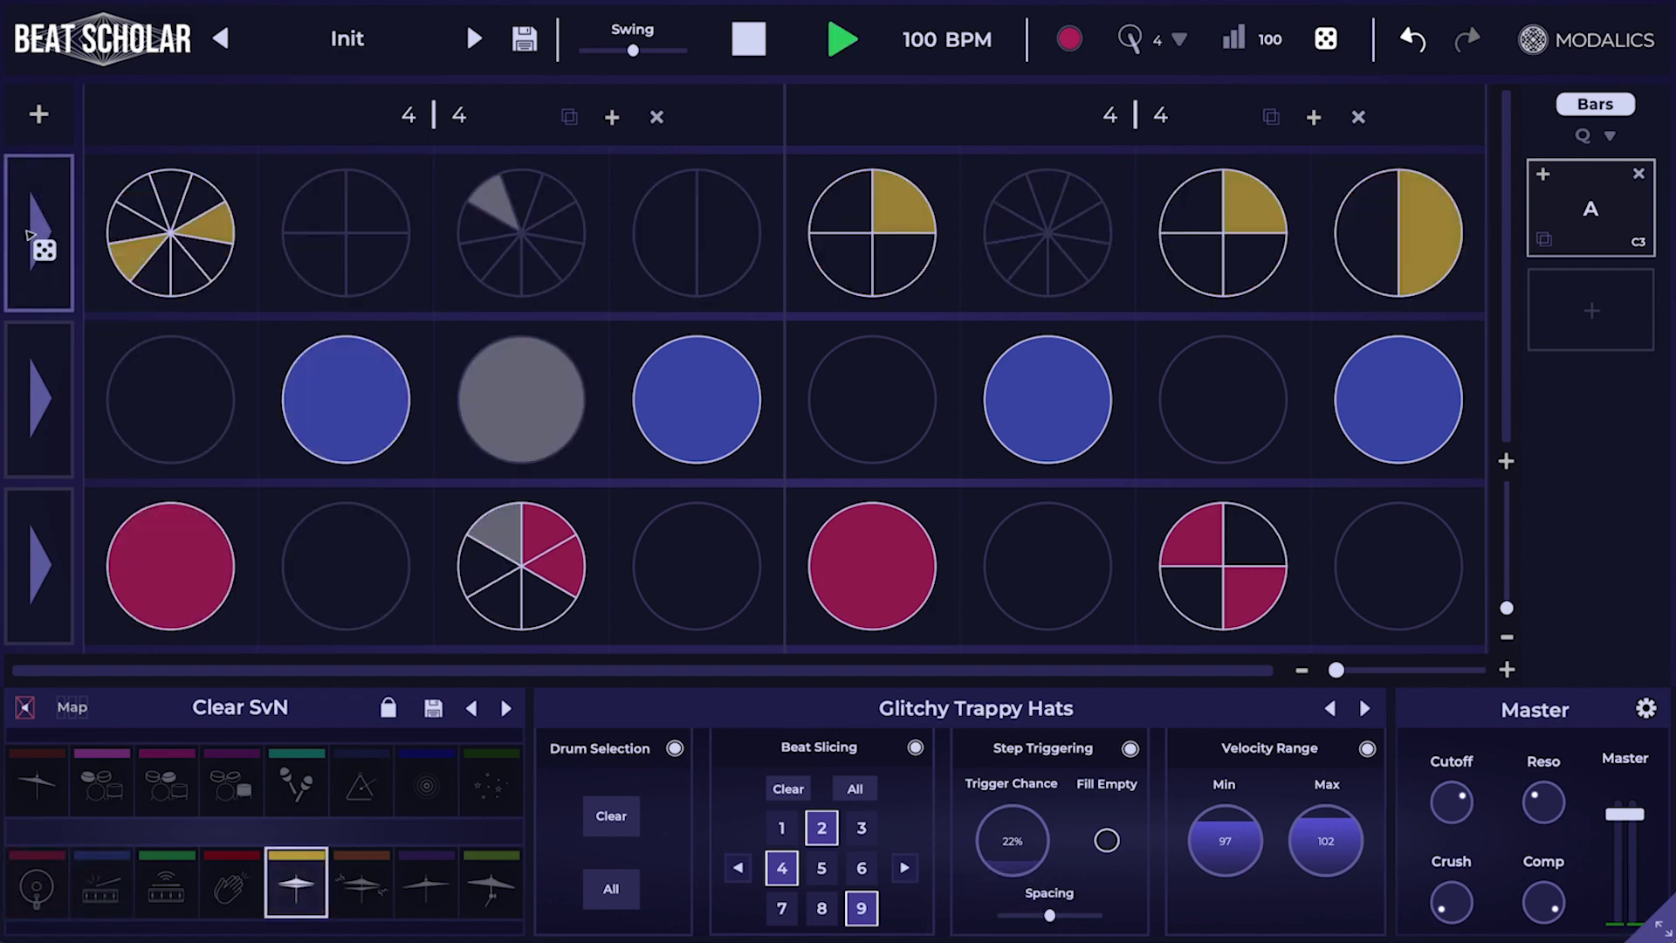
pyautogui.click(39, 237)
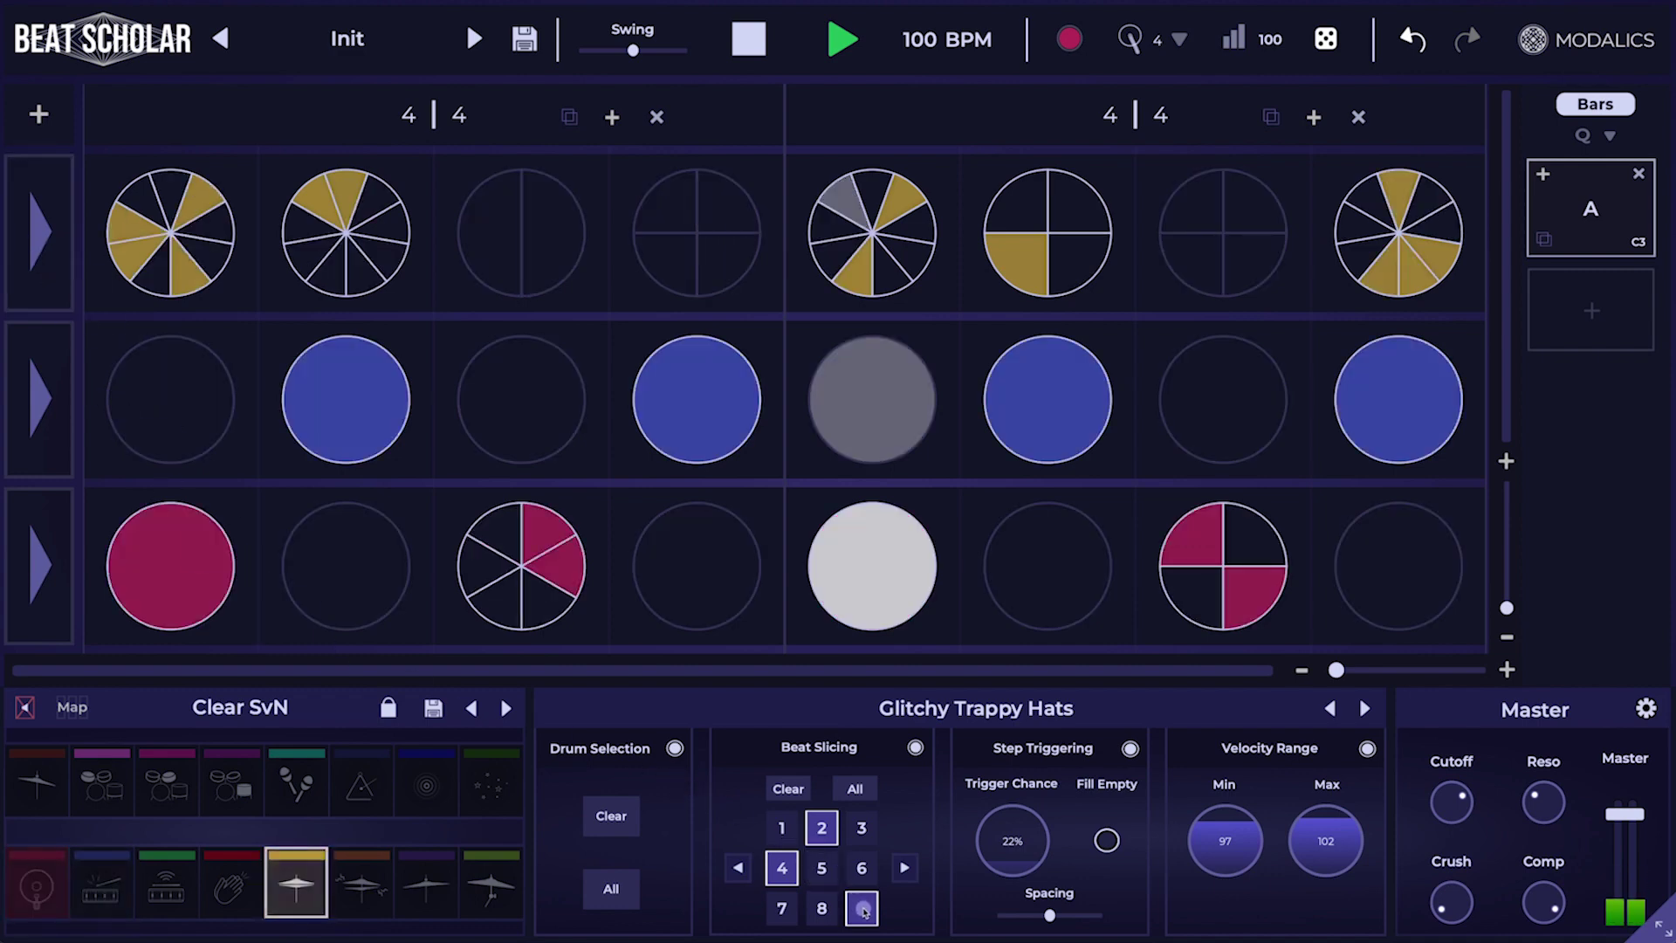
# Step: Replace beat slicing division 9 with 8 and randomize the hi-hat row during playback
pyautogui.click(823, 908)
pyautogui.click(44, 245)
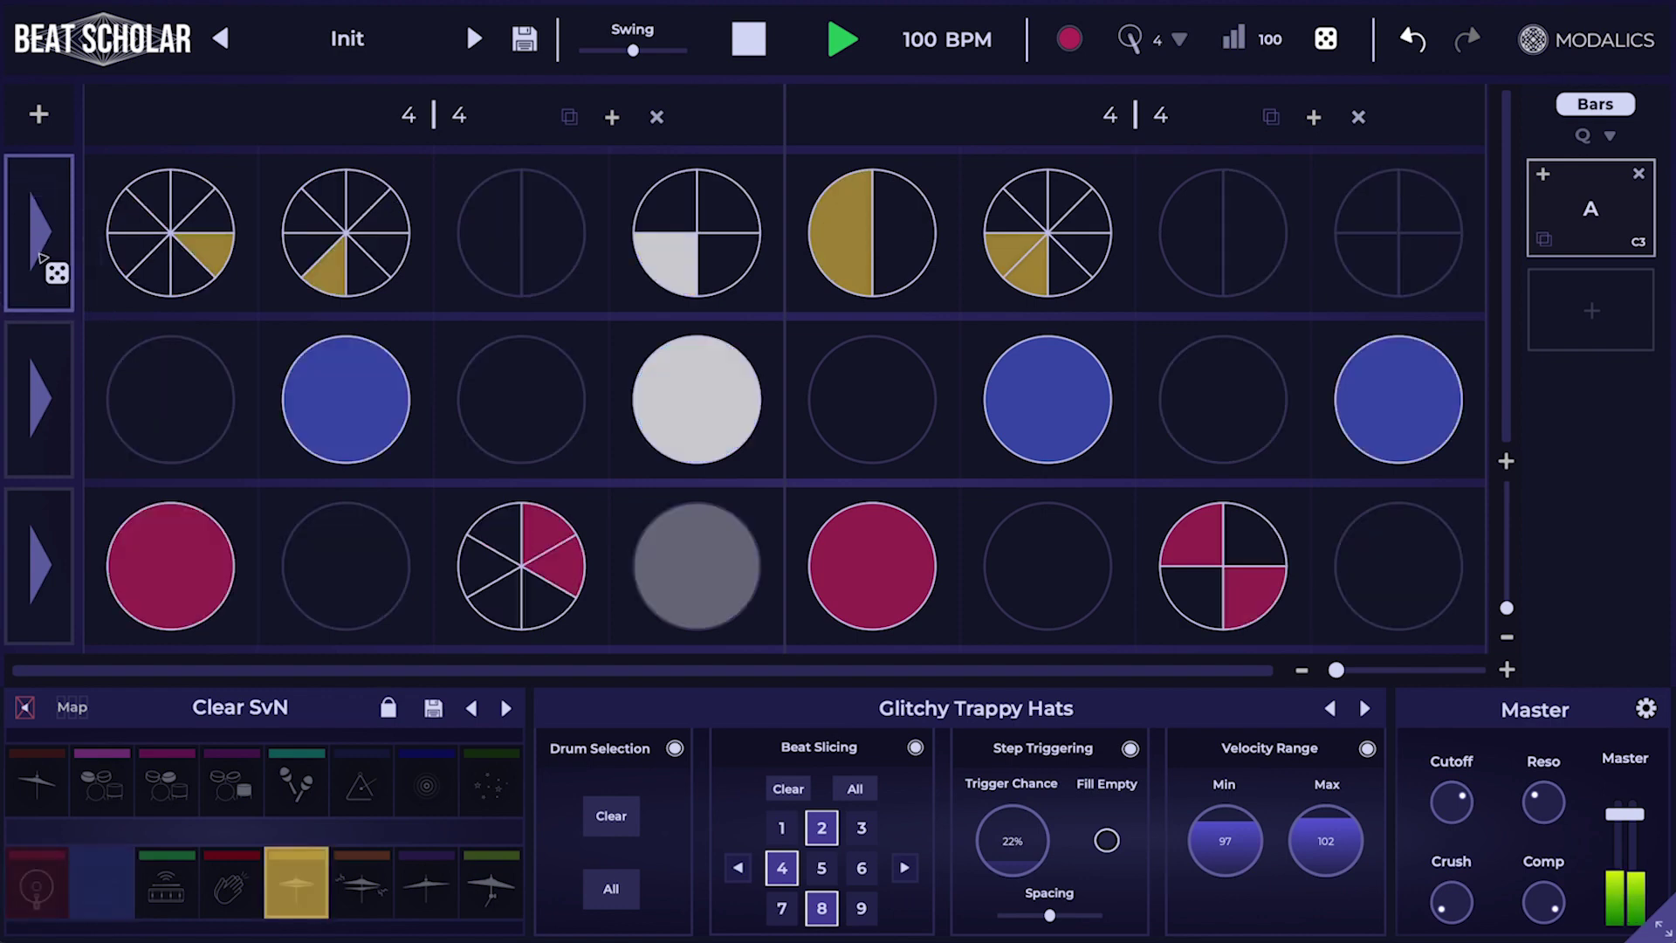
pyautogui.press('space')
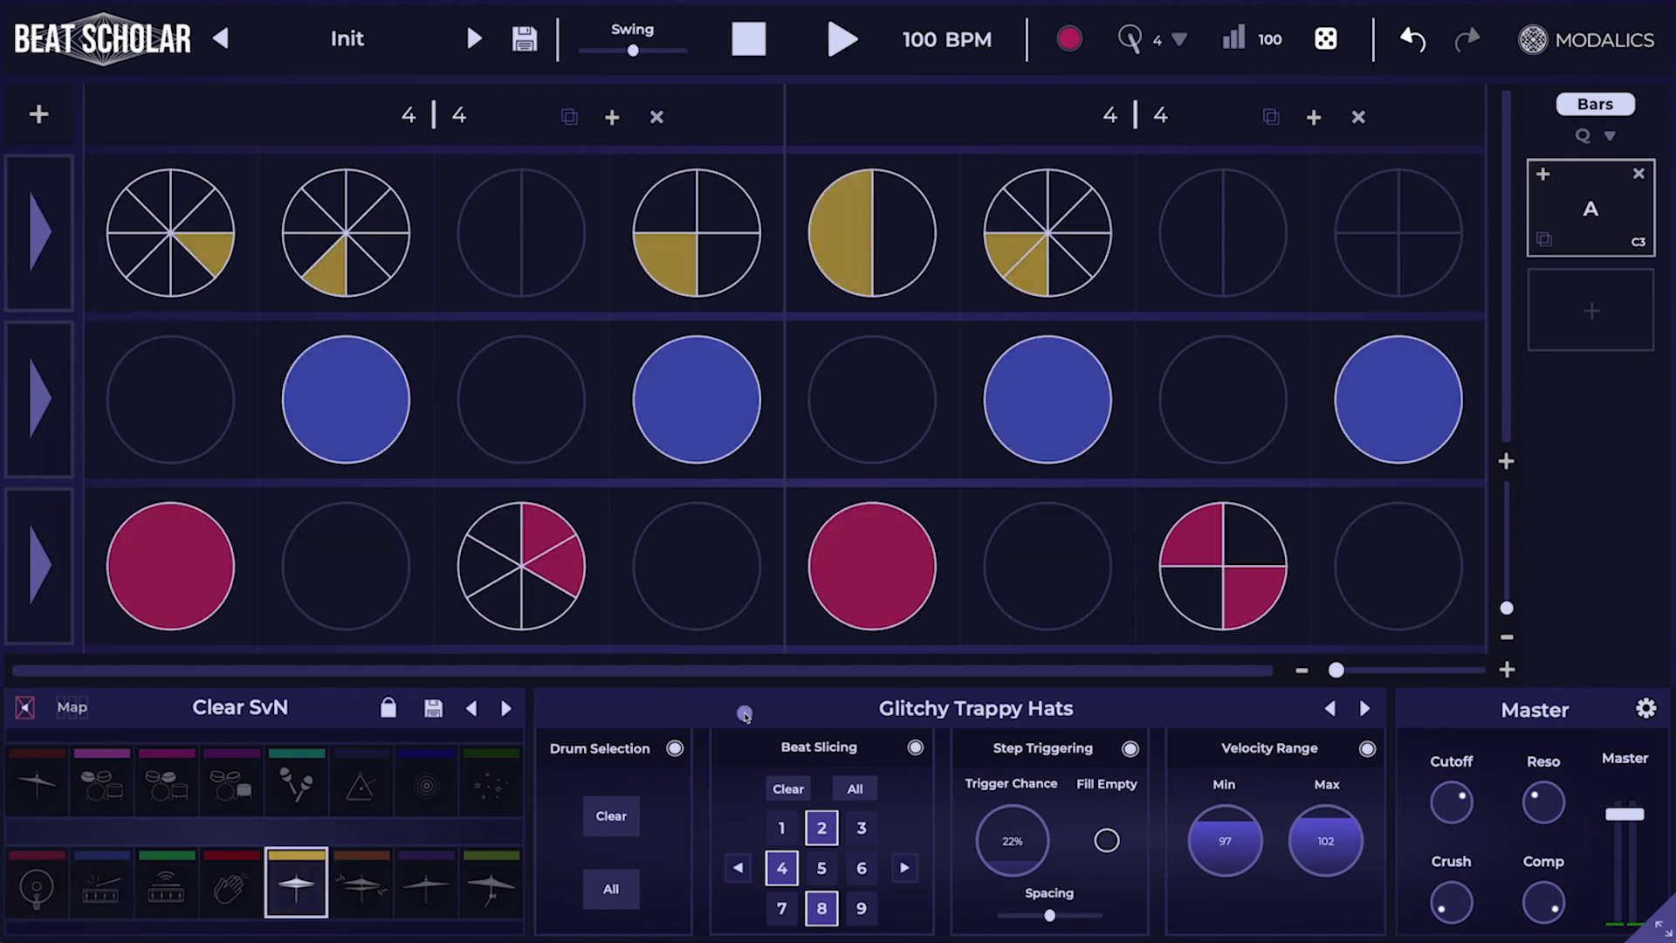
# Step: Set the trigger chance to 68%, widen the spacing to near its maximum, and play back randomized hi-hat patterns
pyautogui.click(61, 233)
pyautogui.press('space')
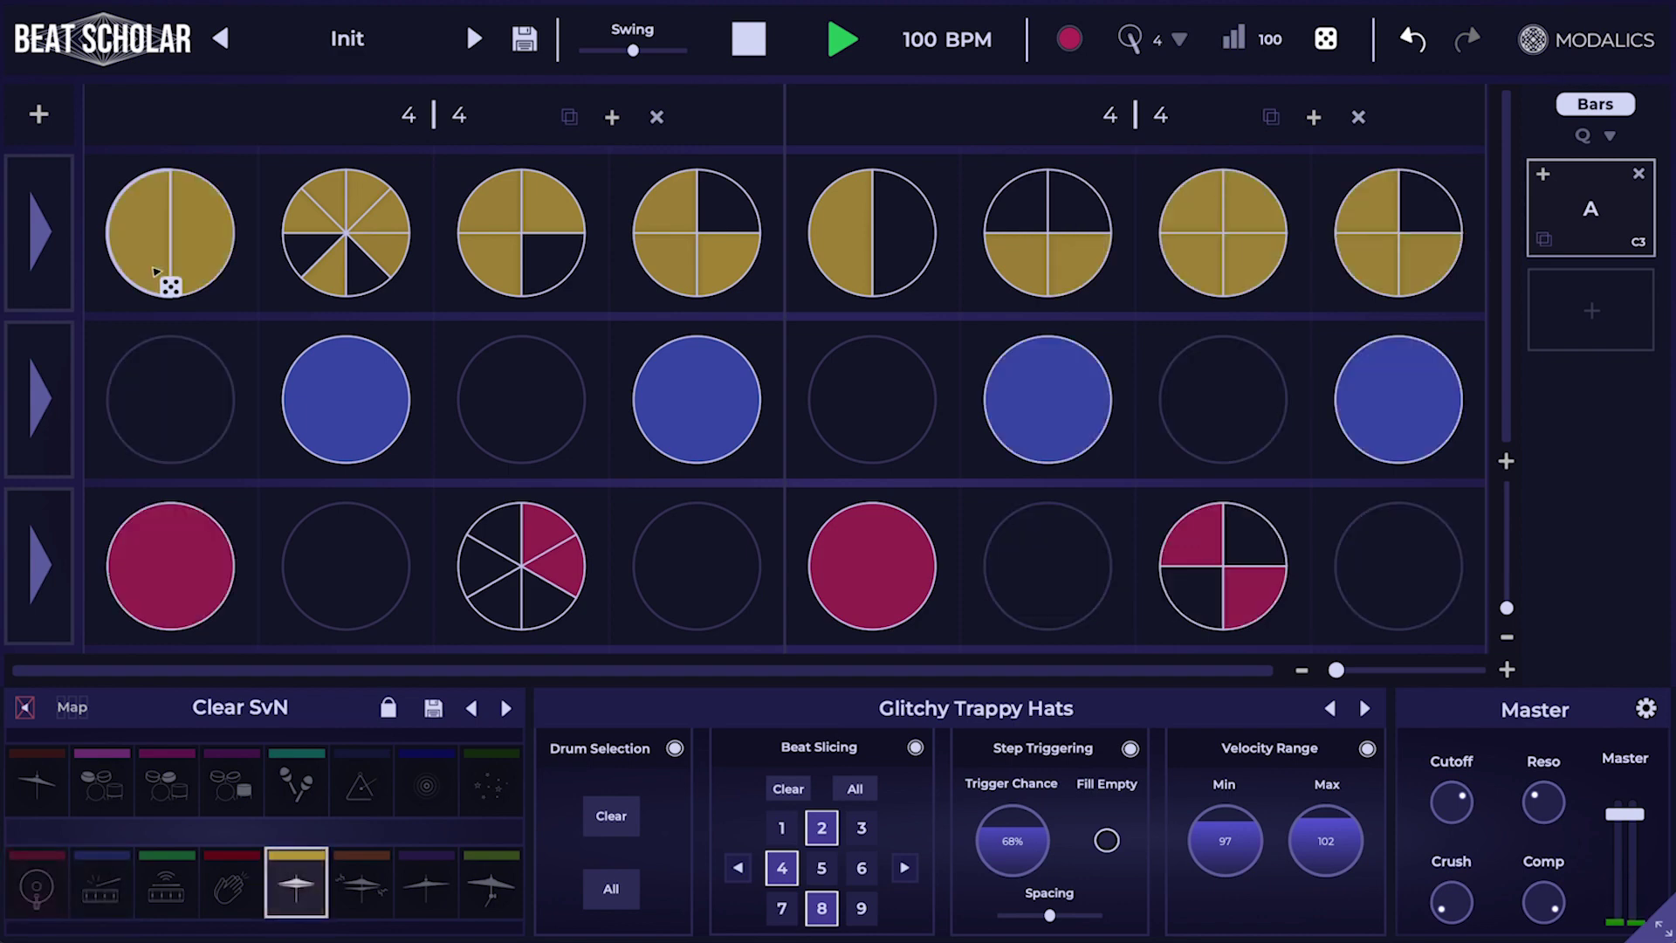
pyautogui.press('space')
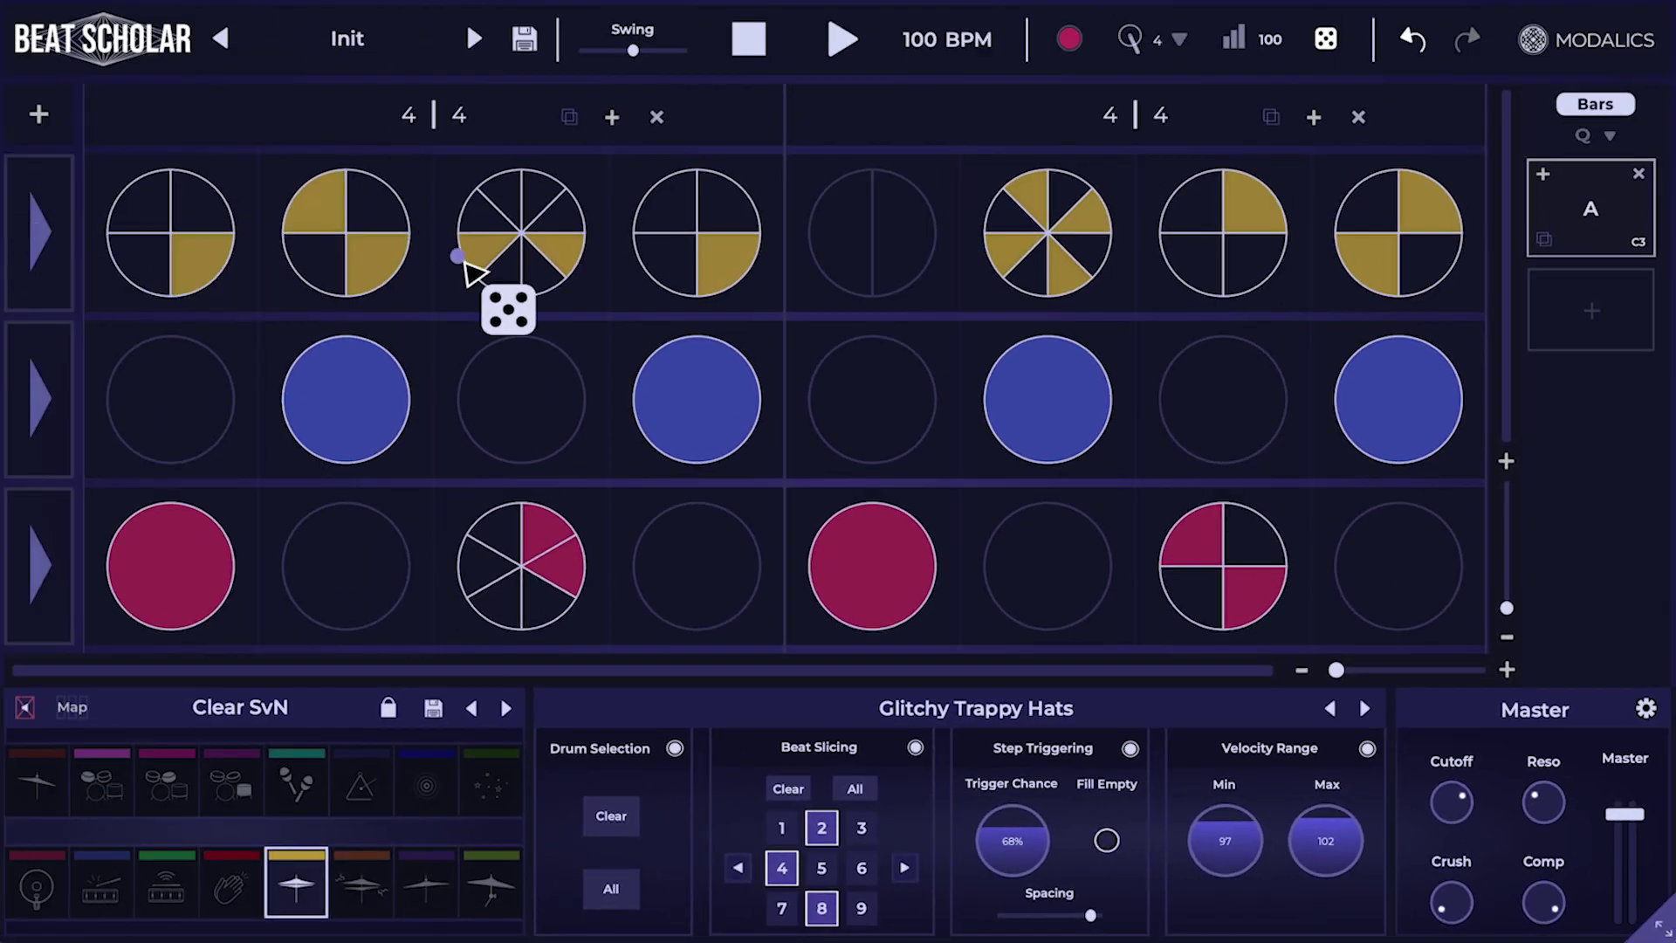
pyautogui.press('space')
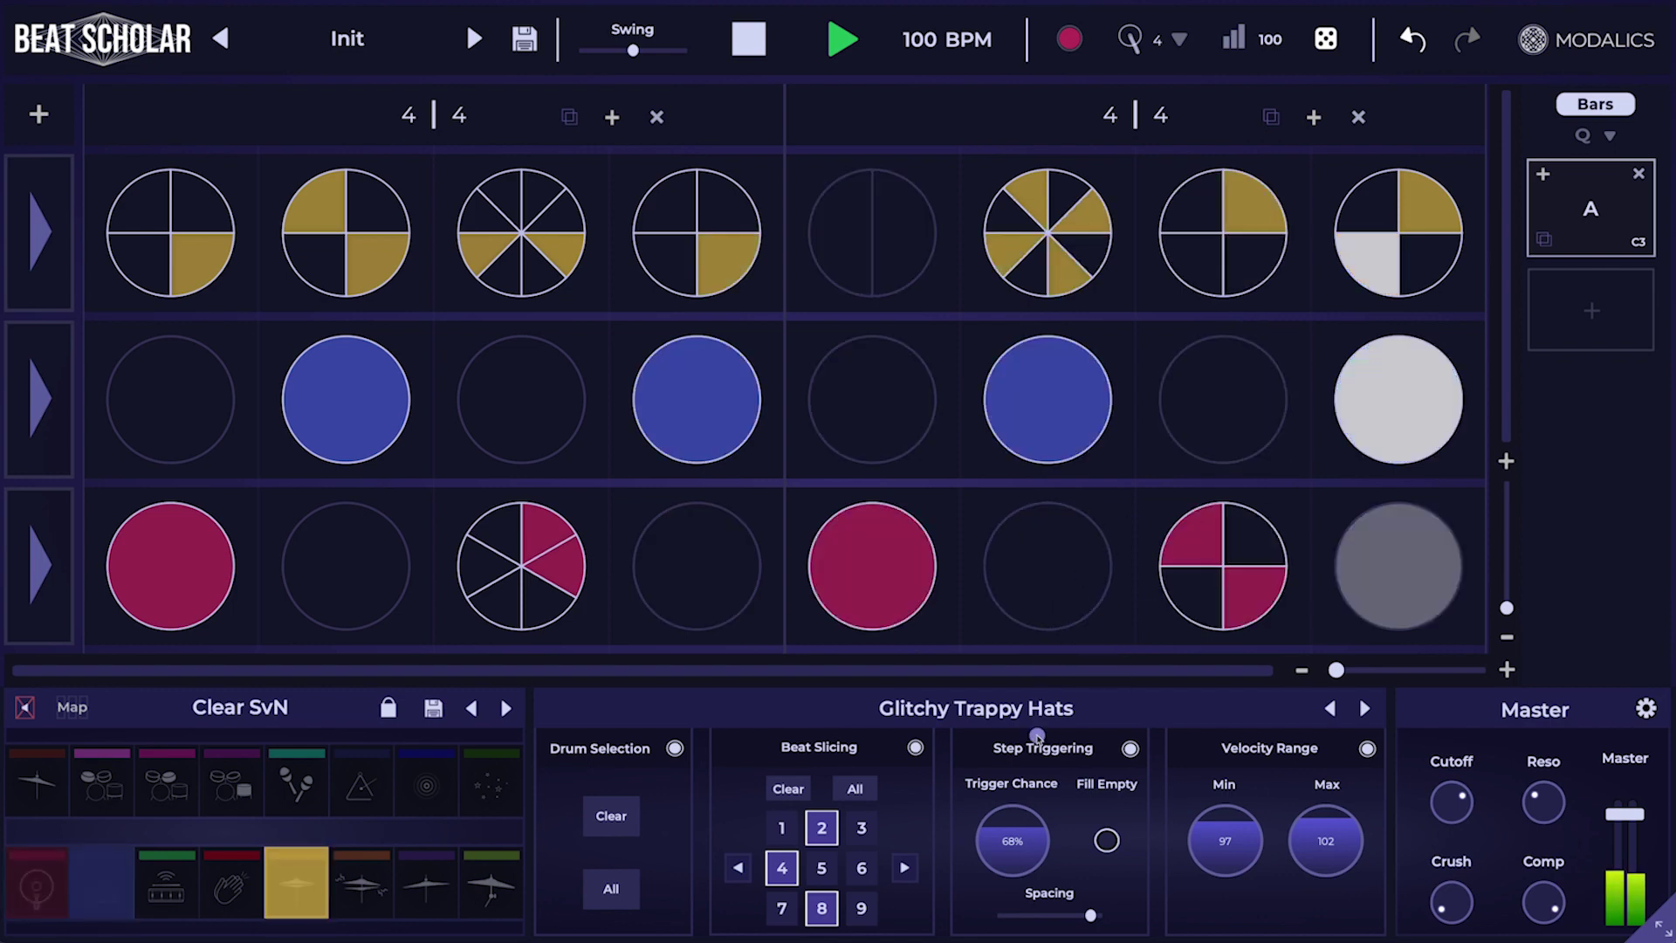
# Step: Raise the trigger chance to 88%, randomize the hi-hat row during playback, and stop after listening
pyautogui.moveTo(1012, 838); pyautogui.dragTo(979, 777)
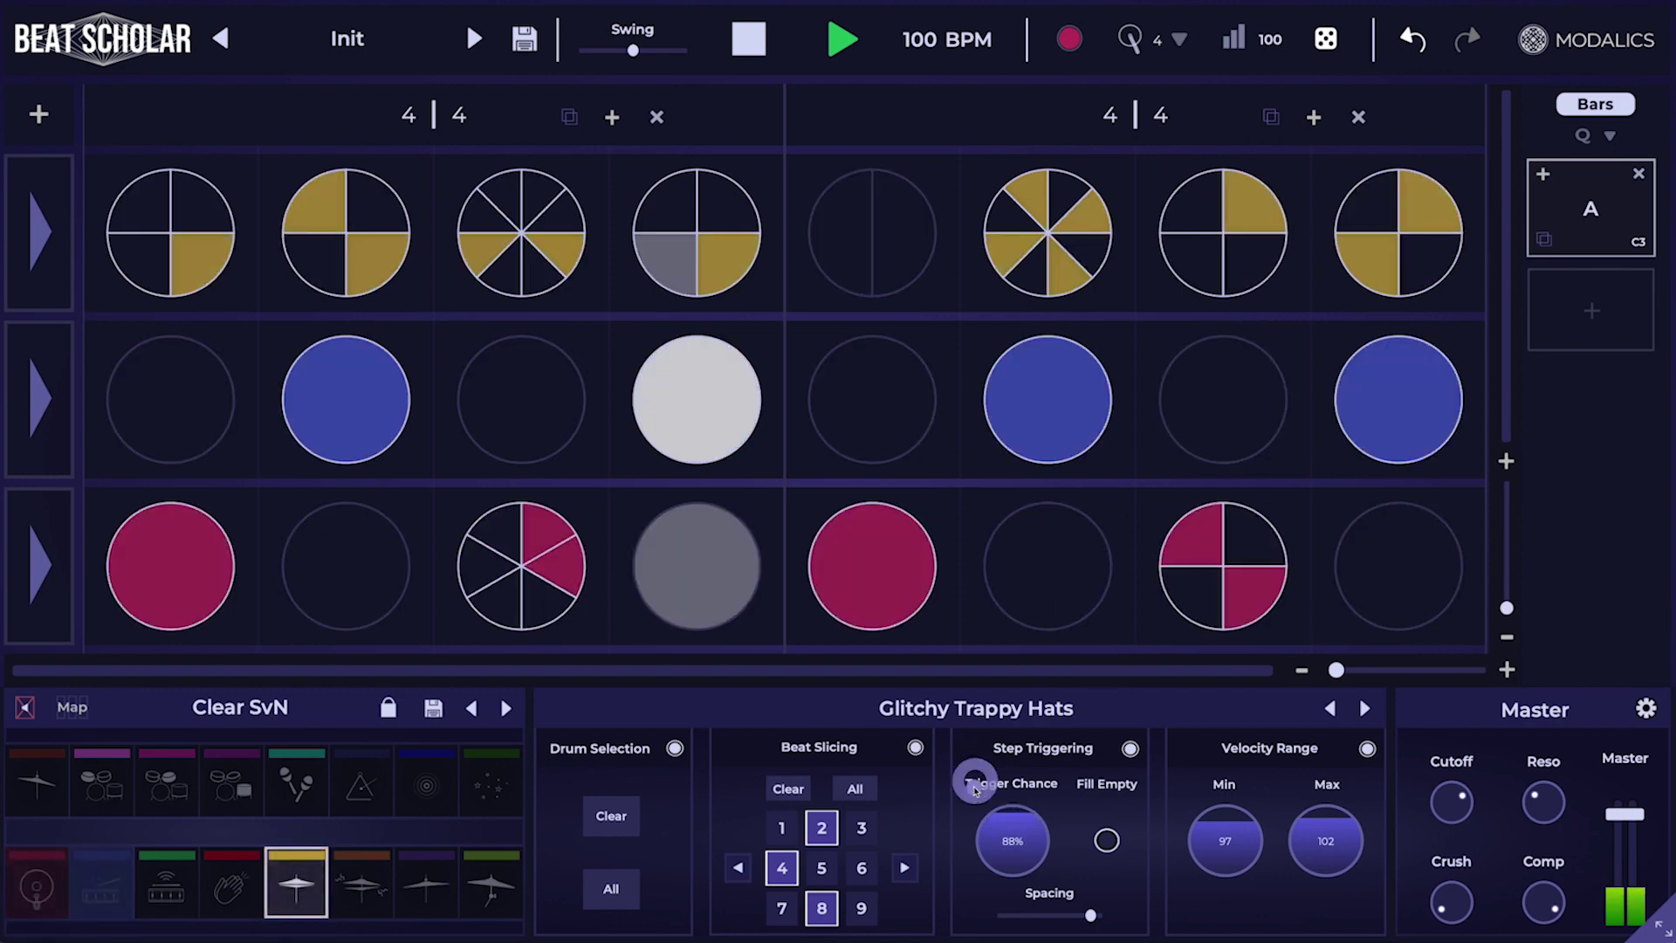
pyautogui.click(55, 212)
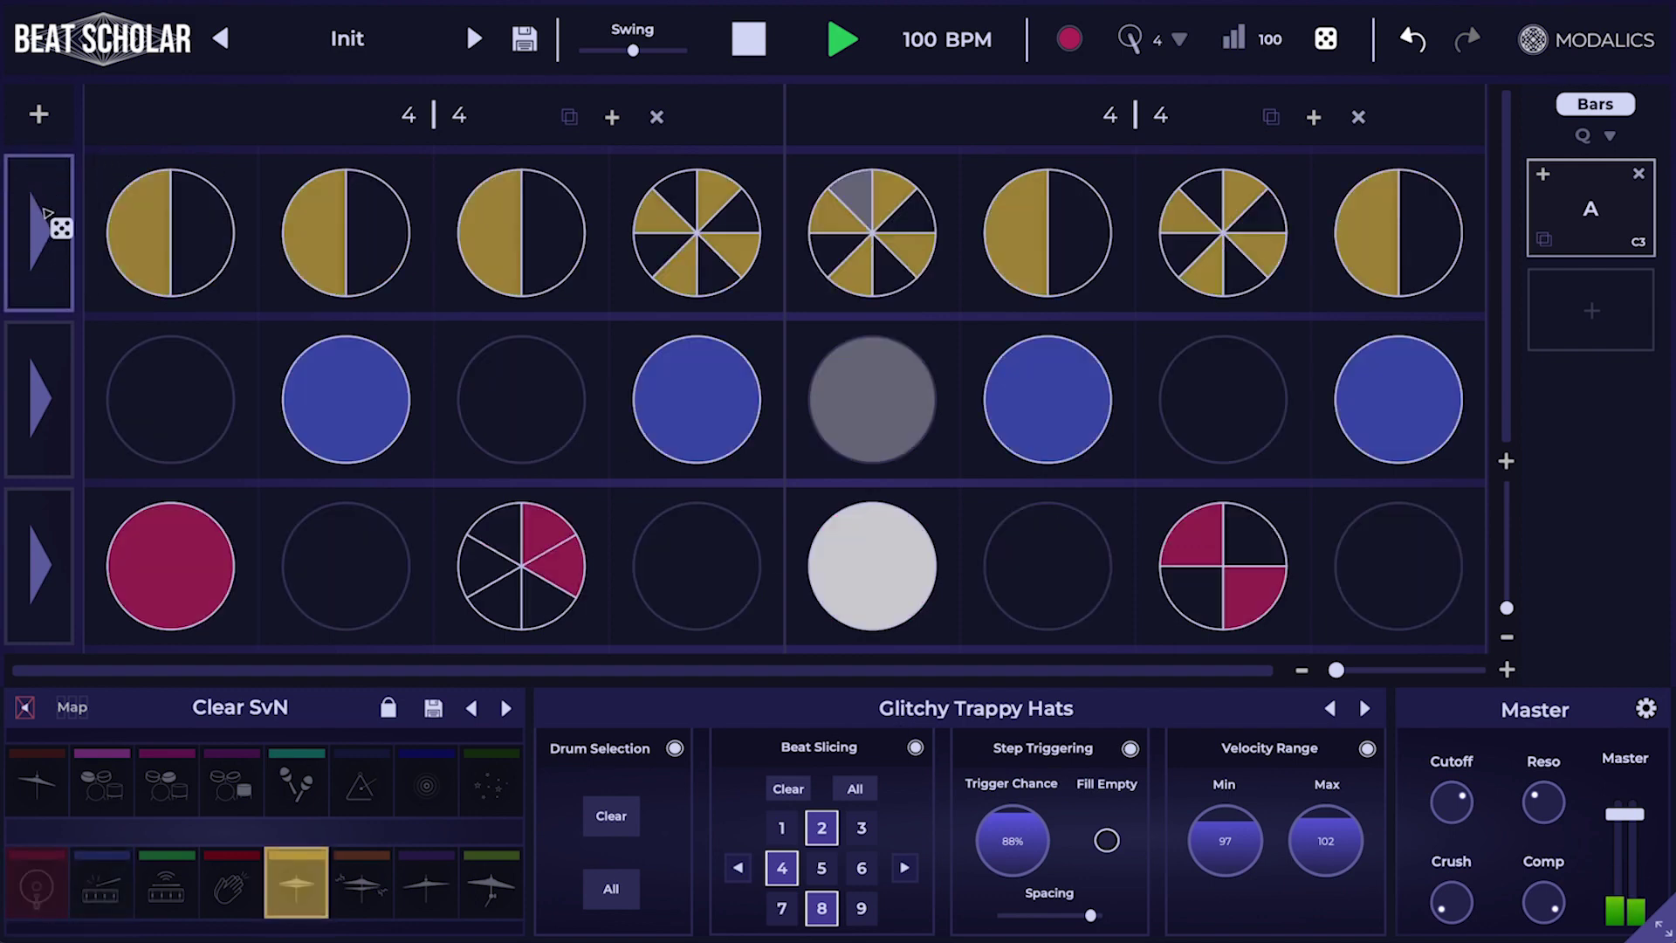
pyautogui.press('space')
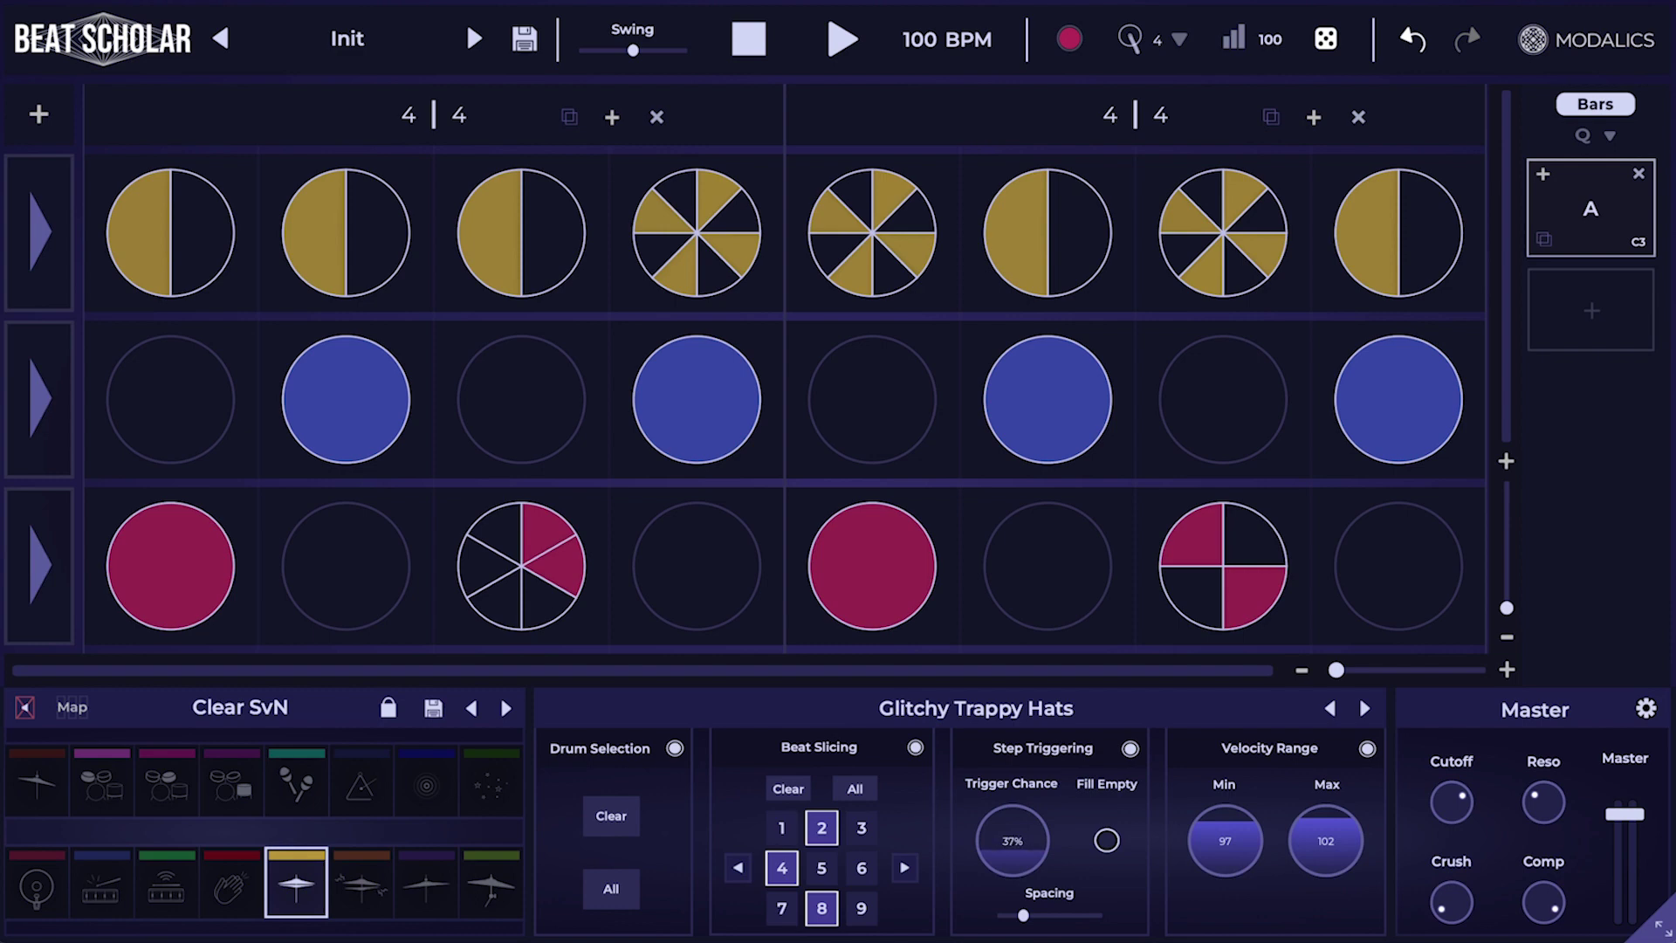
# Step: Set the trigger chance to 34% with narrow spacing, randomize the hi-hat row twice, and listen to the pattern
pyautogui.click(38, 224)
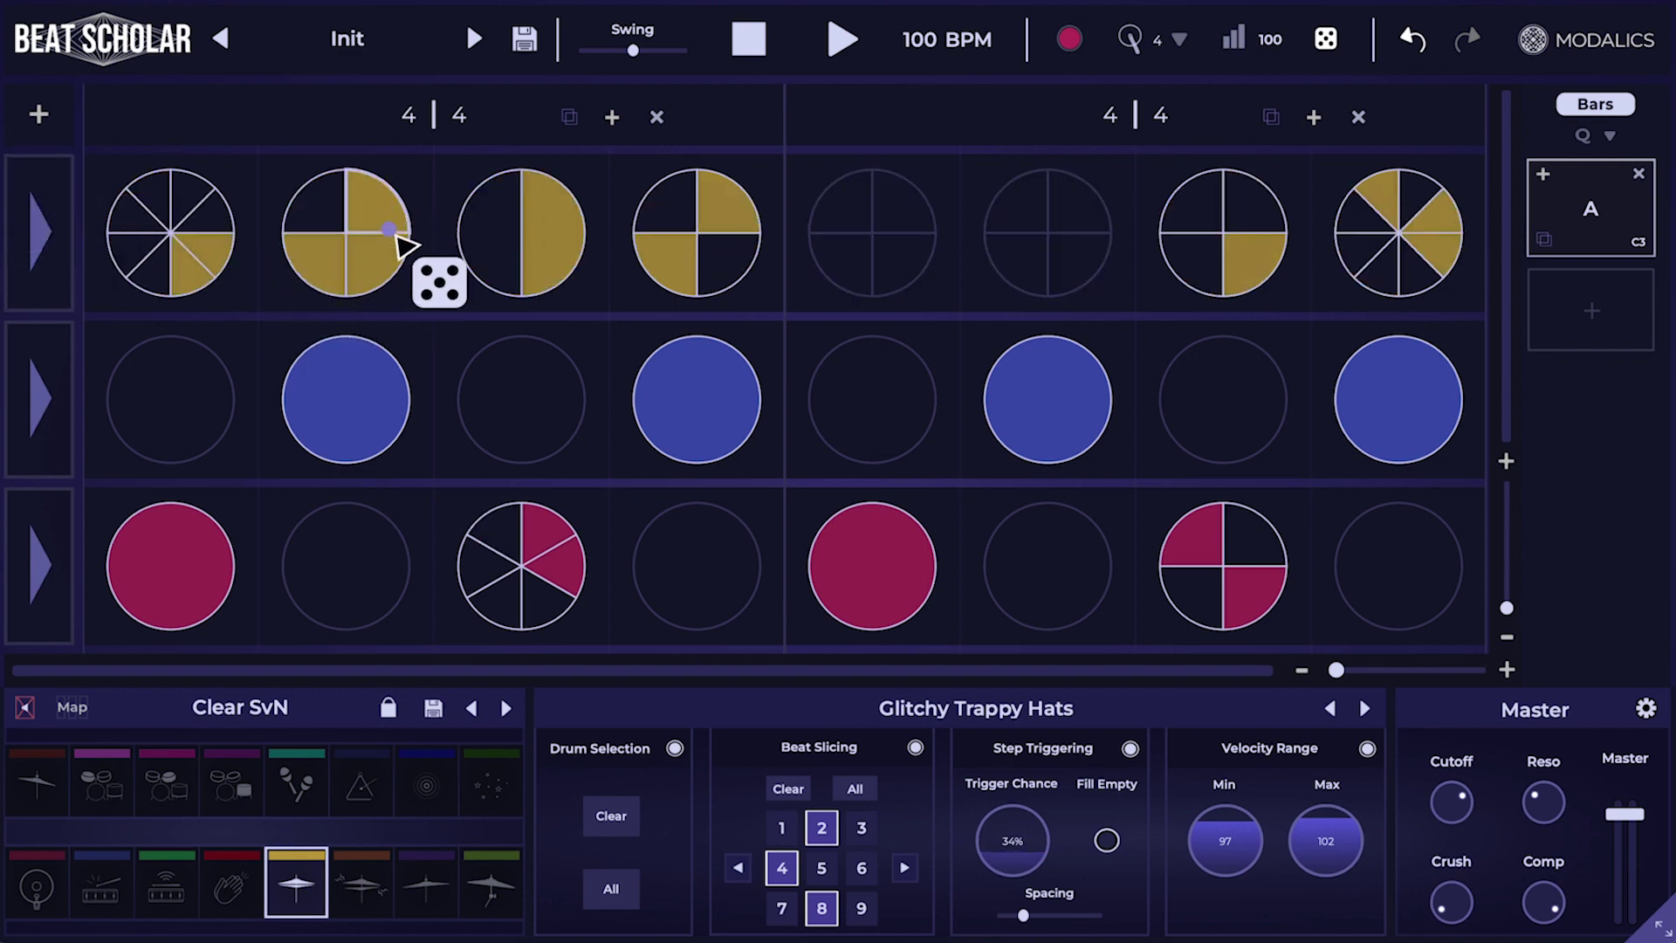
pyautogui.click(33, 223)
pyautogui.press('space')
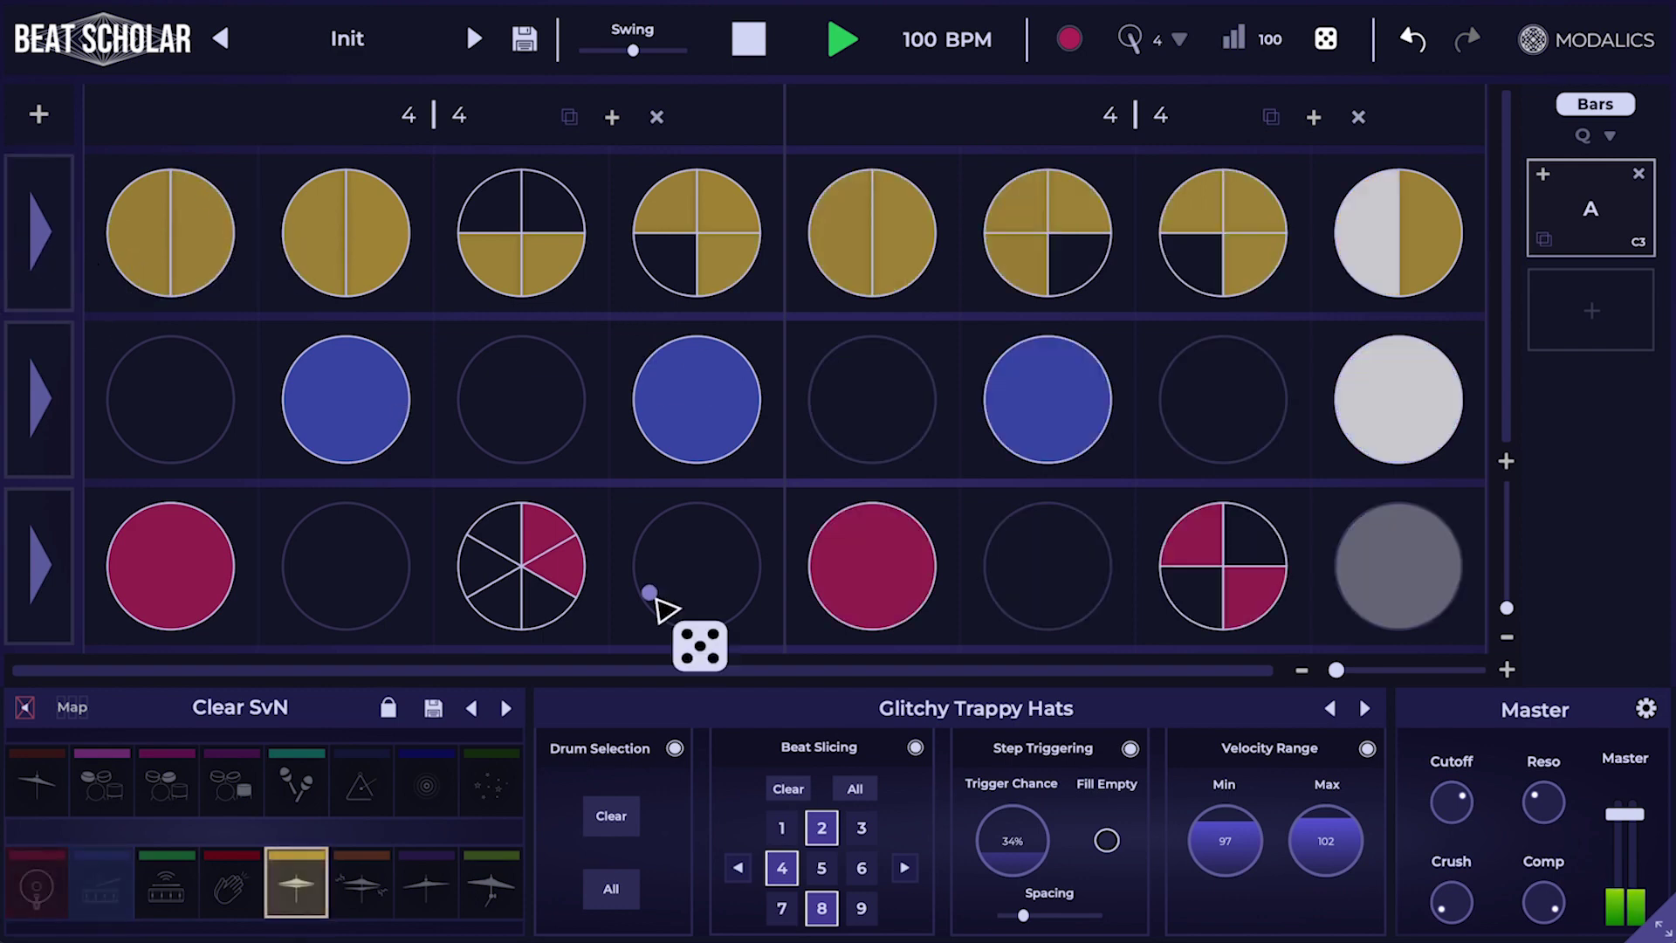
pyautogui.press('space')
# Step: Add 27 and 33 to the enabled beat slicing divisions
pyautogui.click(904, 867)
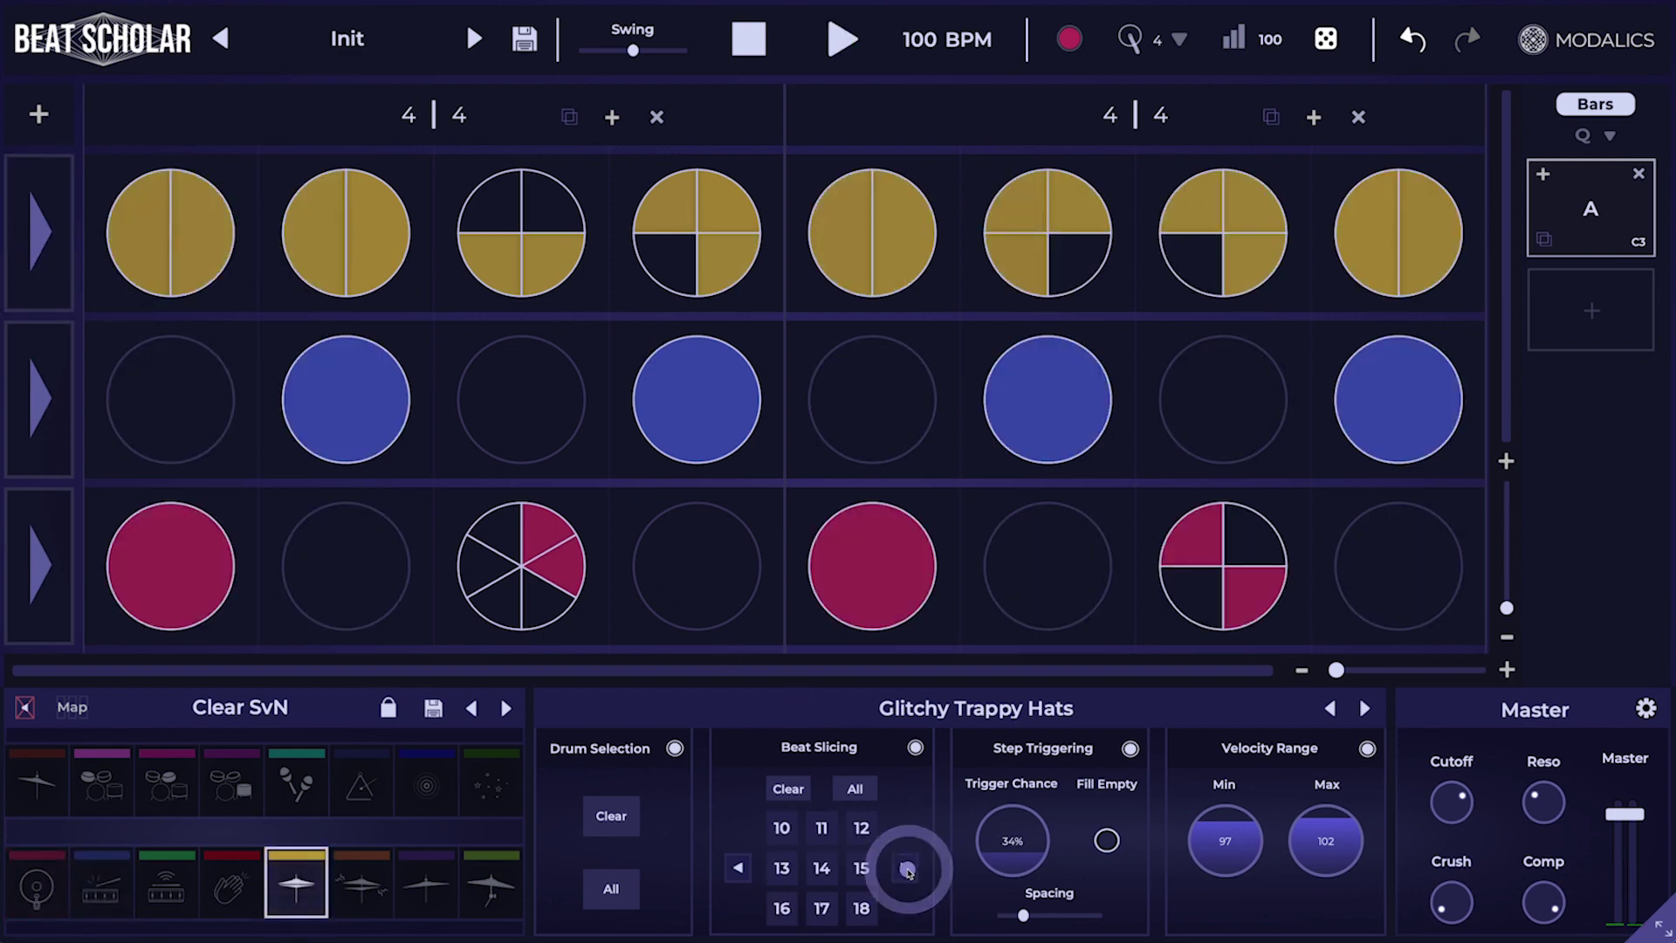
pyautogui.click(904, 867)
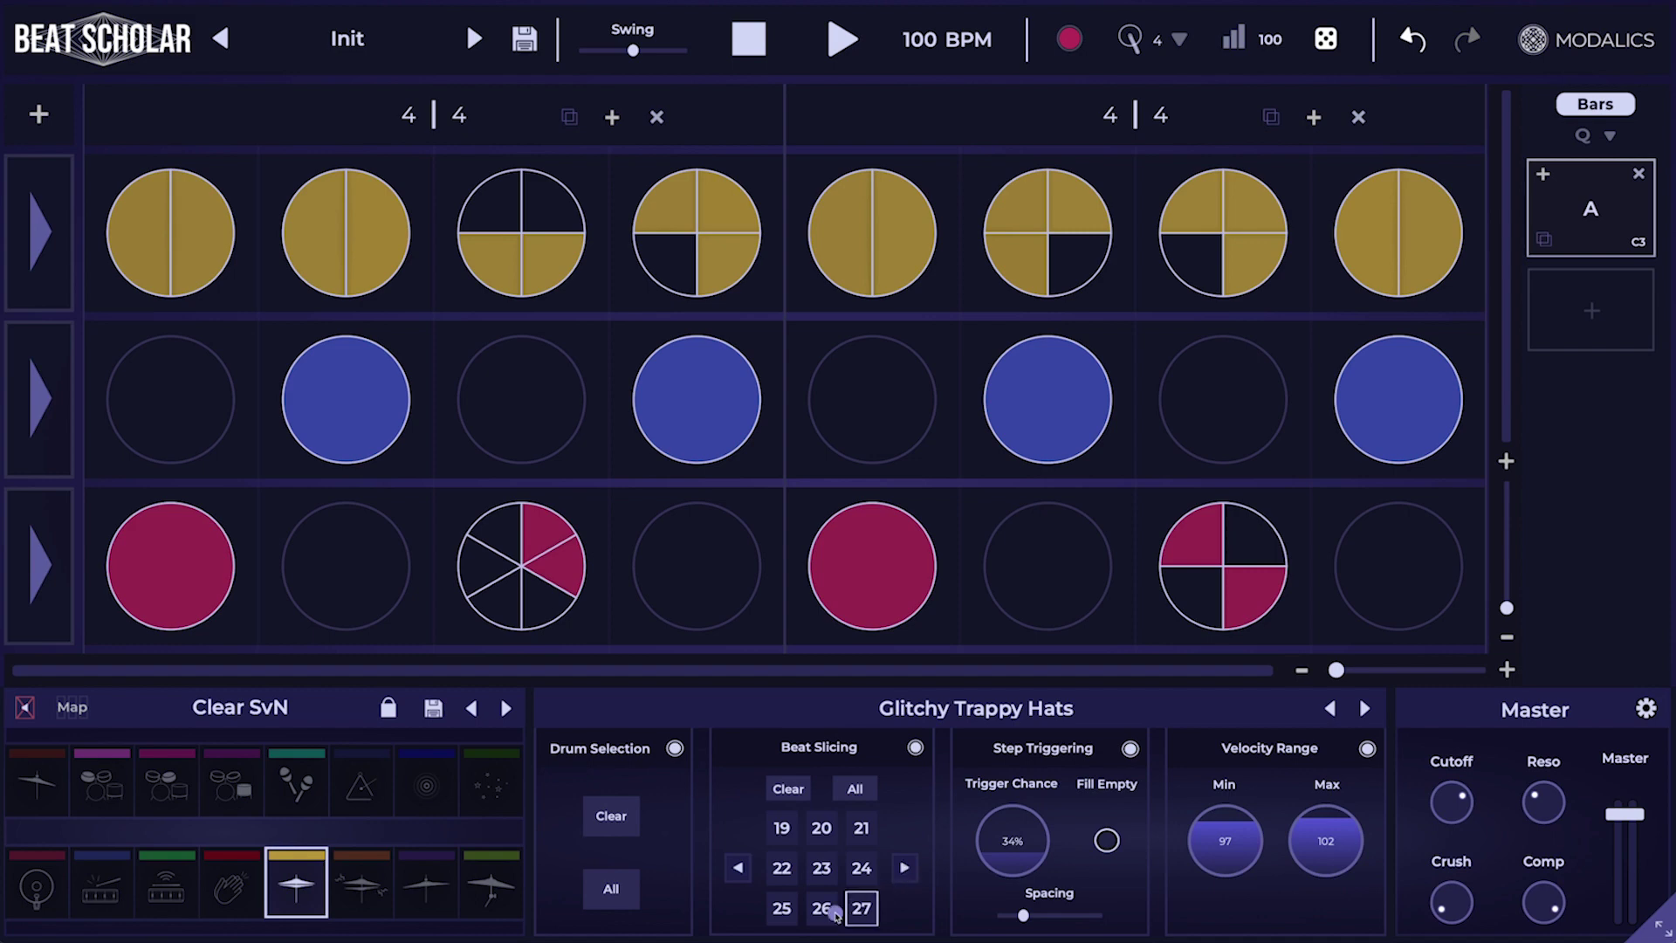
pyautogui.click(821, 909)
pyautogui.click(901, 871)
pyautogui.click(859, 870)
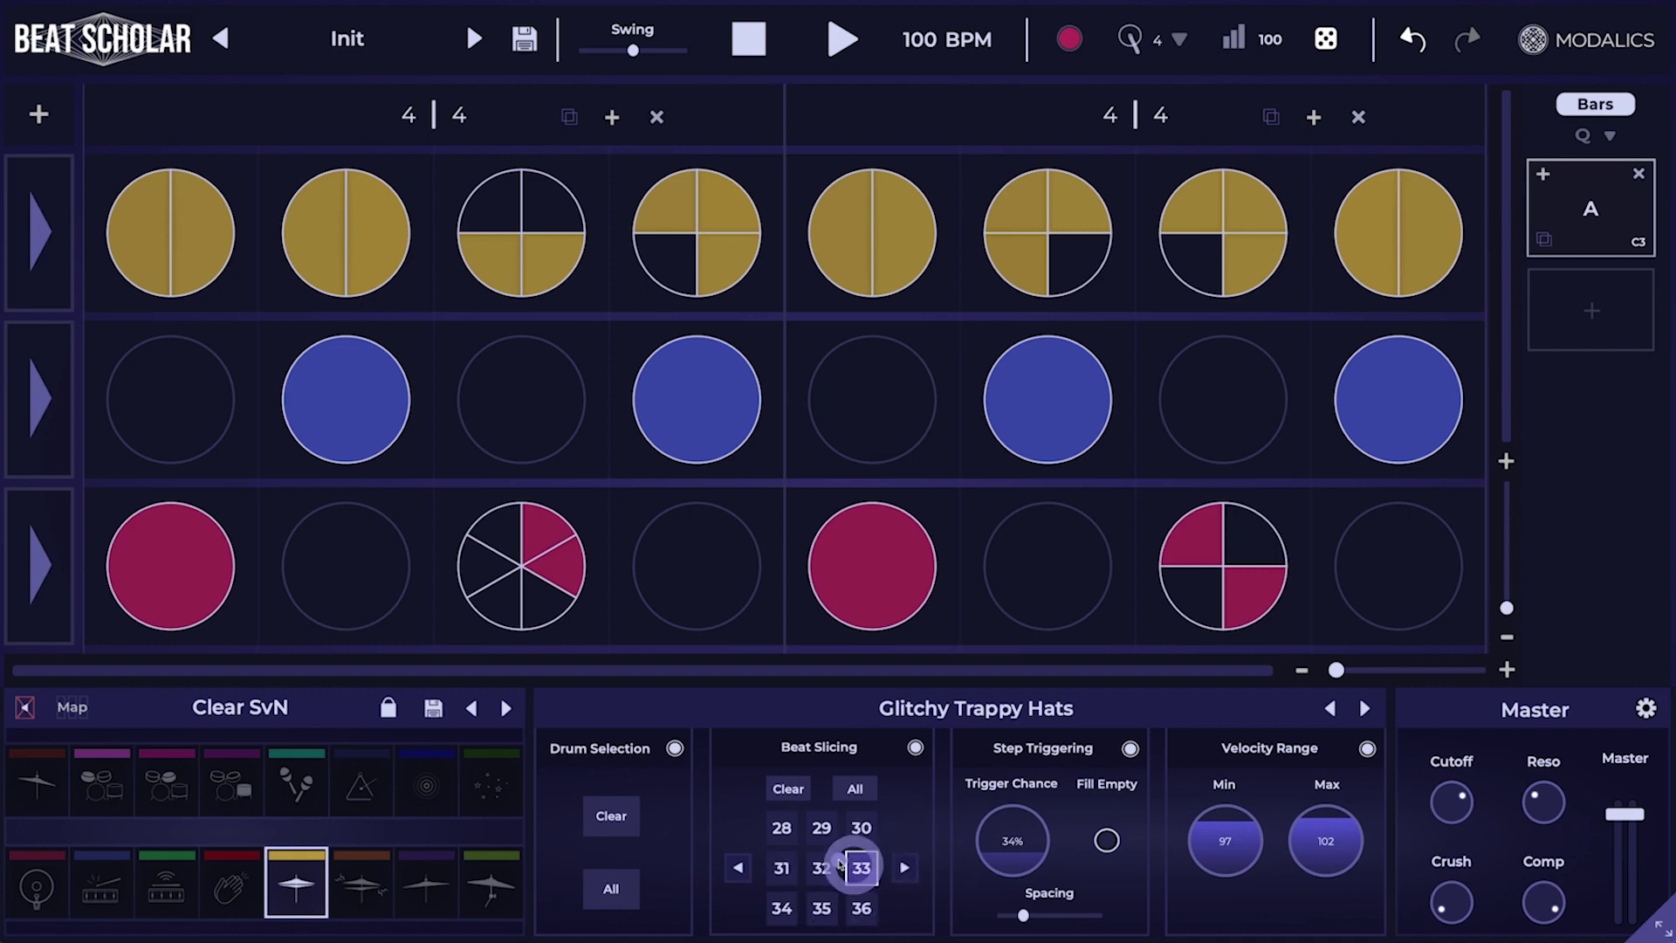
# Step: Reduce the spacing to near its minimum, randomize the hi-hat row with the fine divisions, and play it back
pyautogui.click(42, 234)
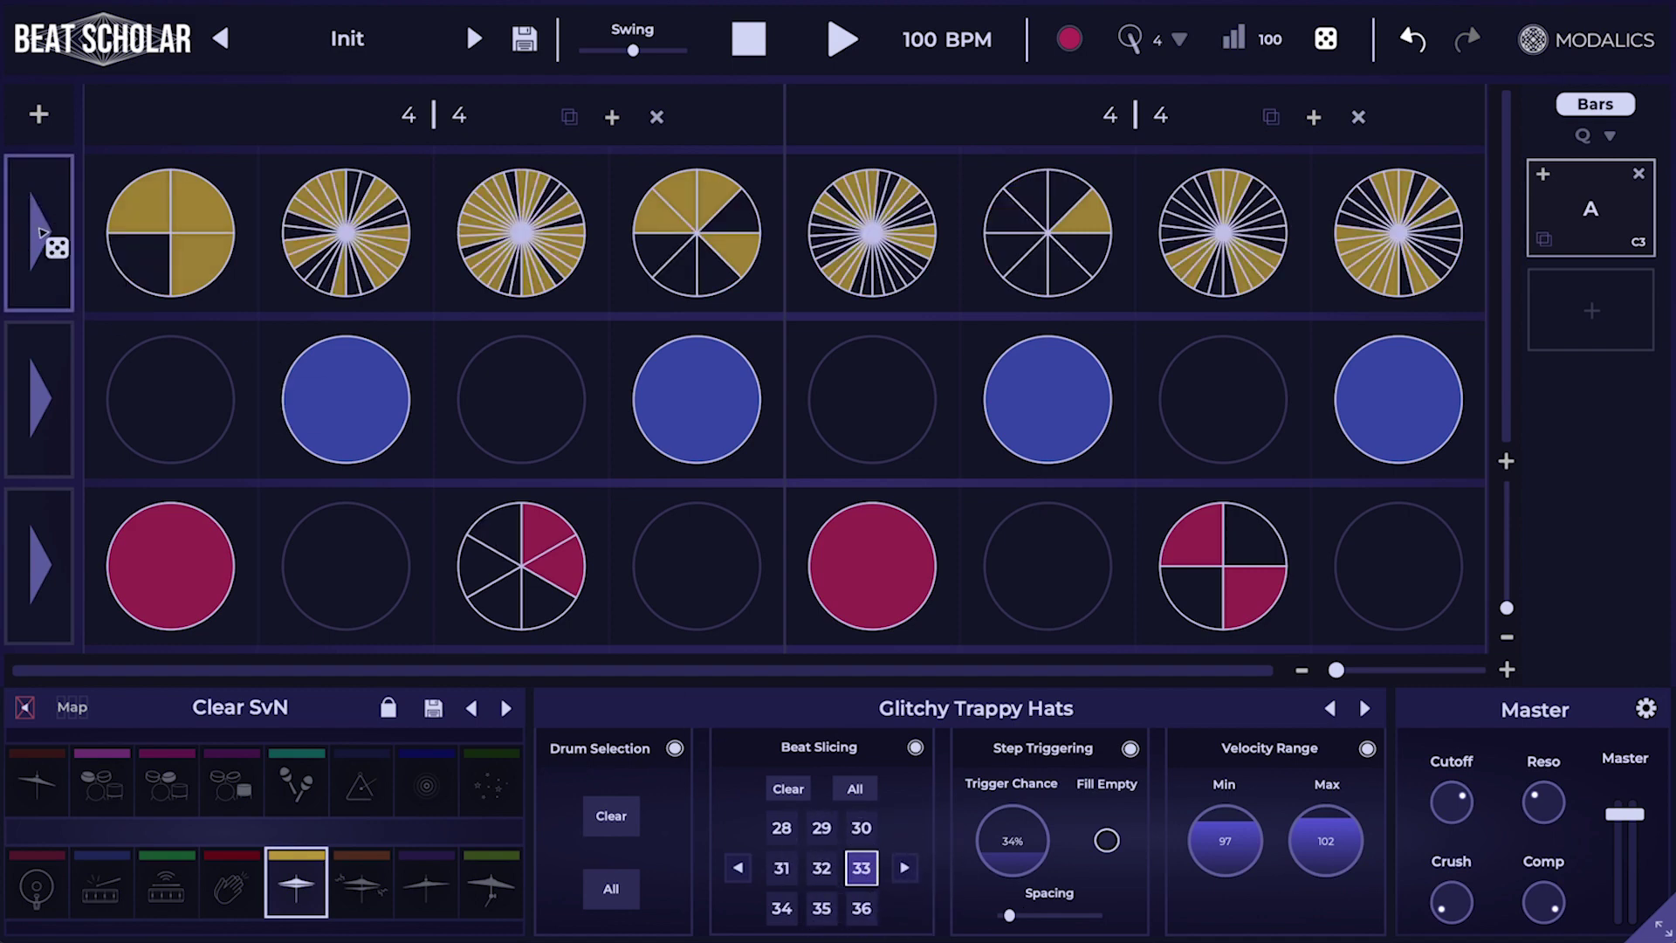
pyautogui.click(42, 234)
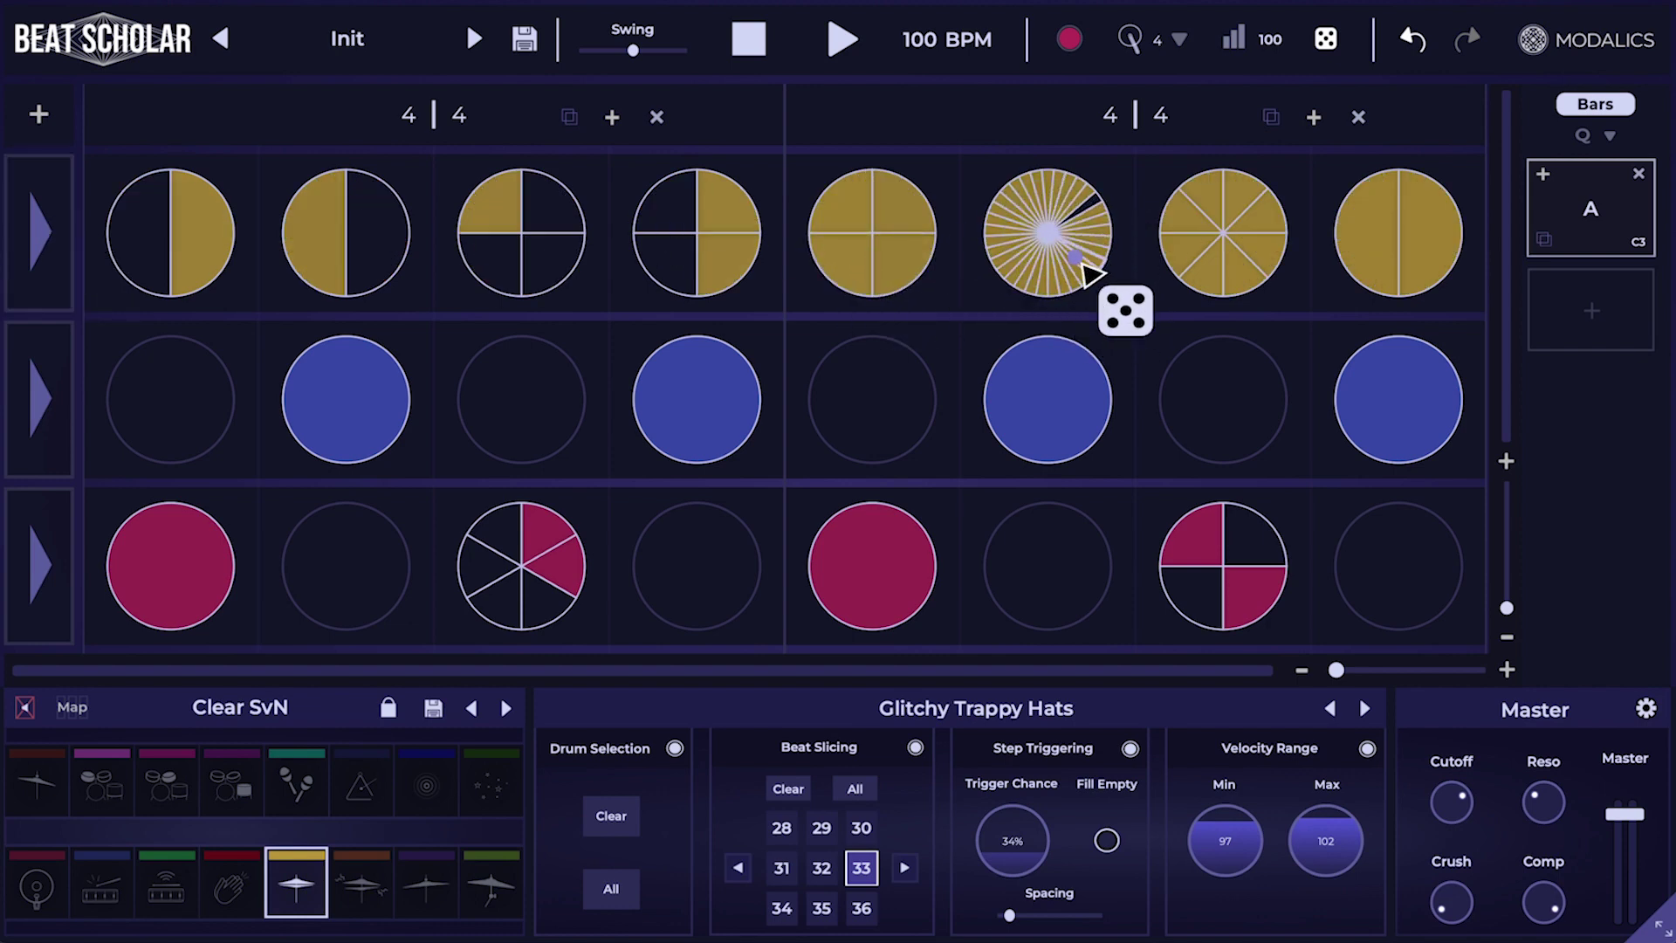
pyautogui.click(1058, 209)
pyautogui.press('space')
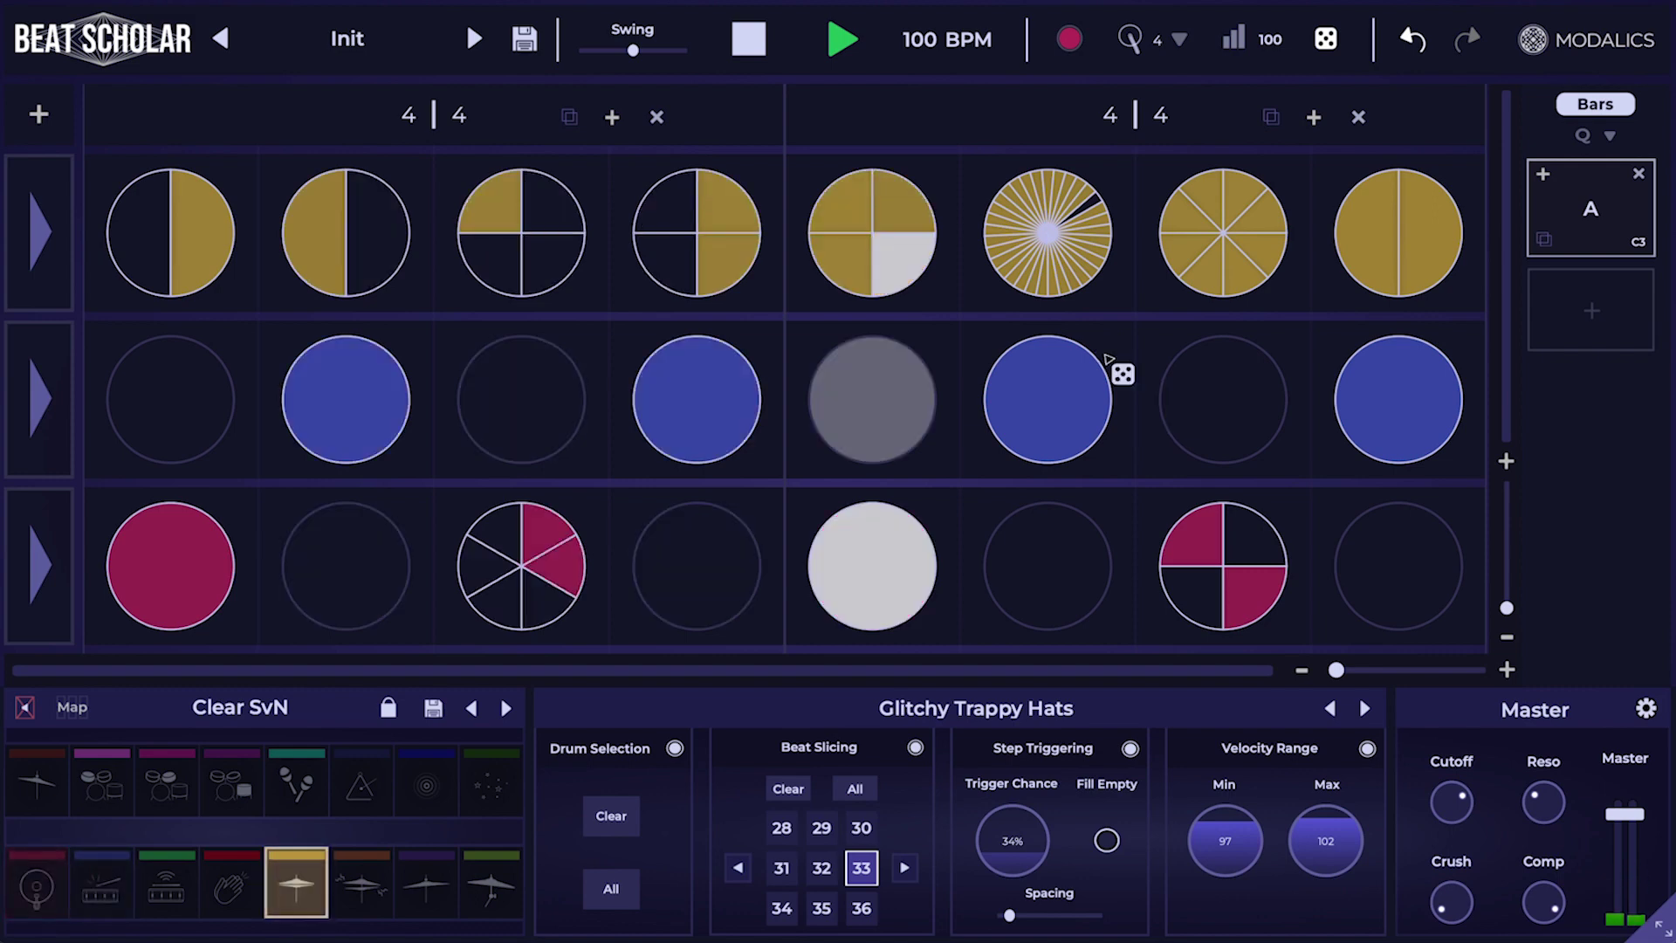
pyautogui.press('space')
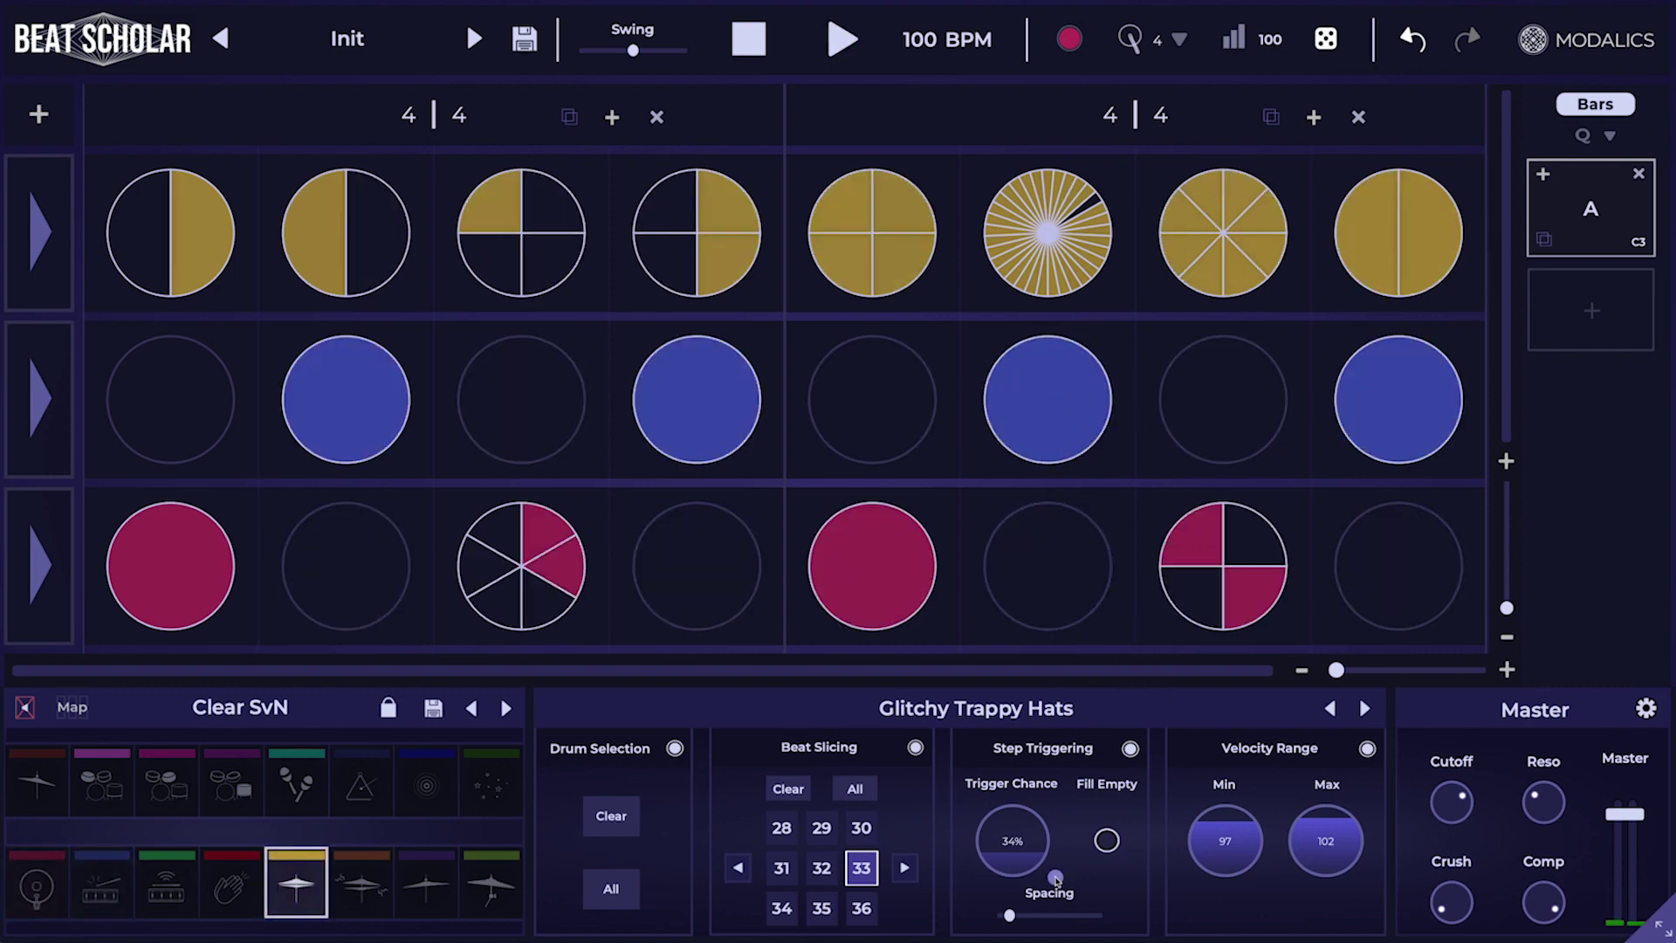
# Step: Widen the spacing to about three quarters of its range, randomize the hi-hat row, and listen to it
pyautogui.keyDown('alt'); pyautogui.click(61, 284); pyautogui.keyUp('alt')
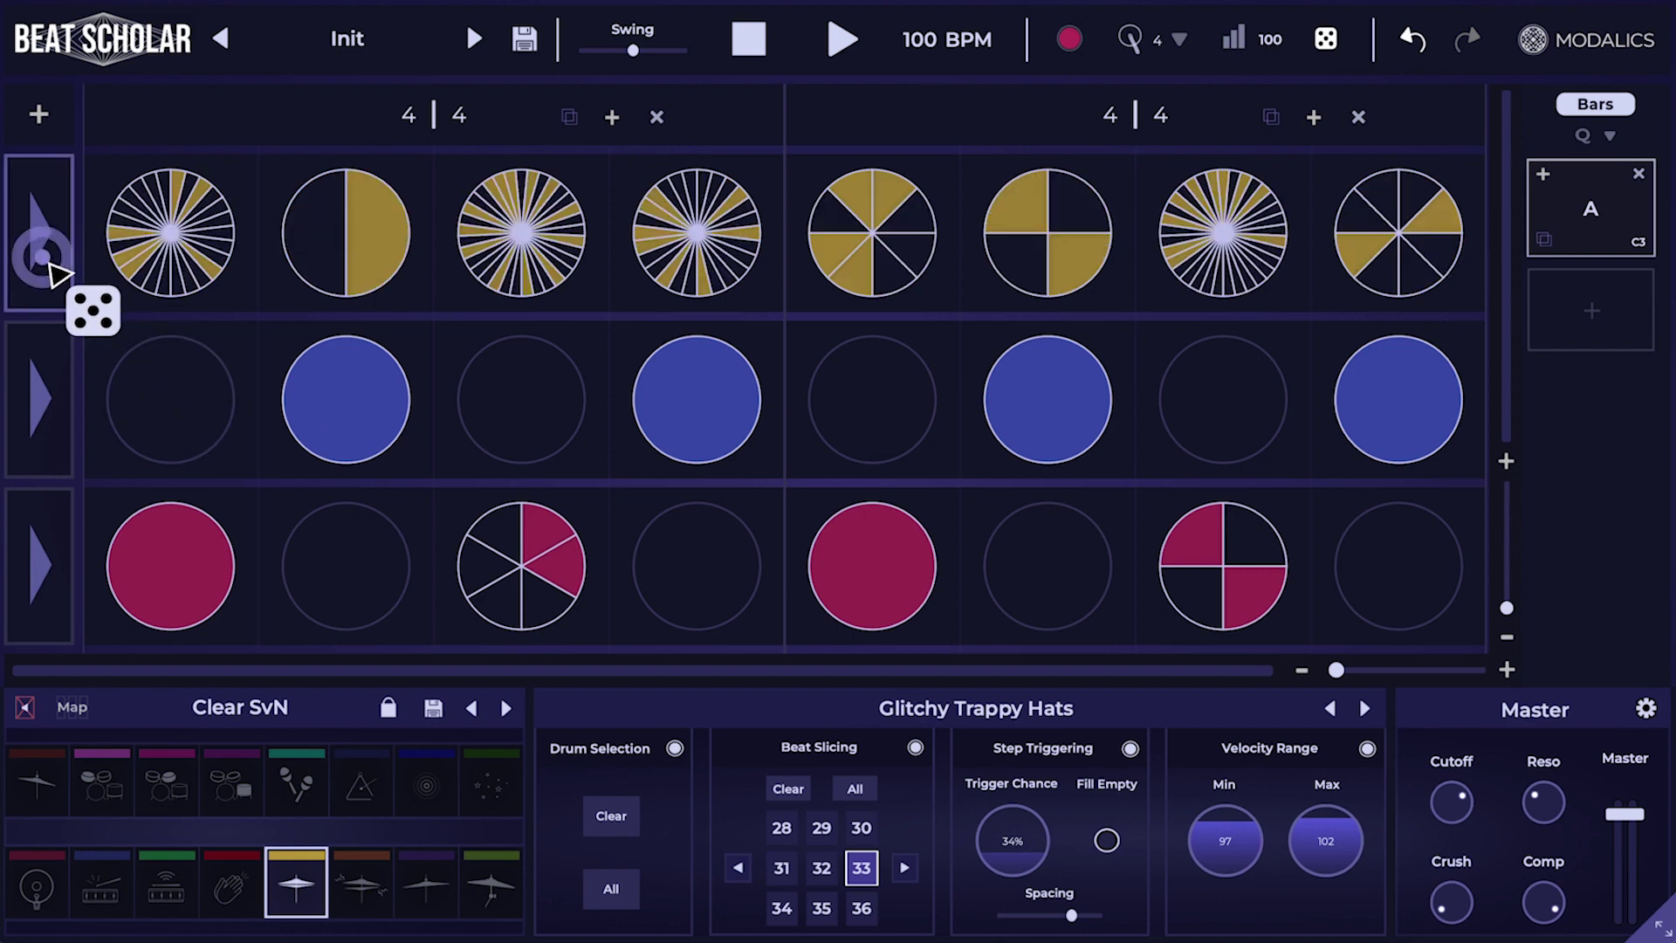
pyautogui.press('space')
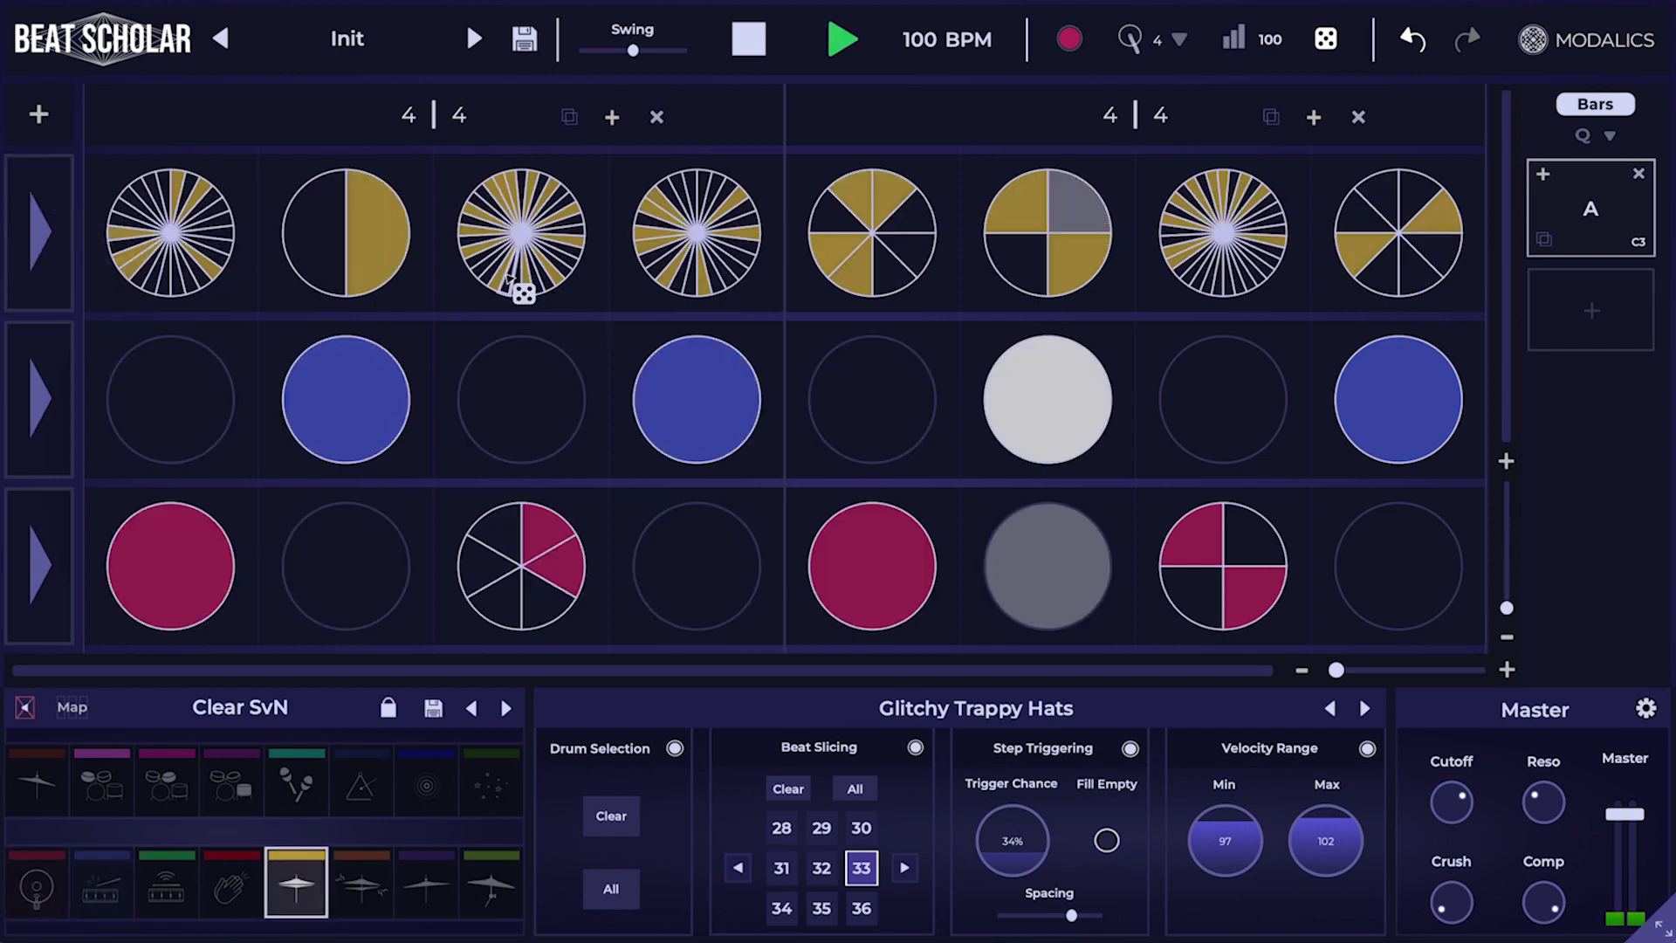
pyautogui.press('space')
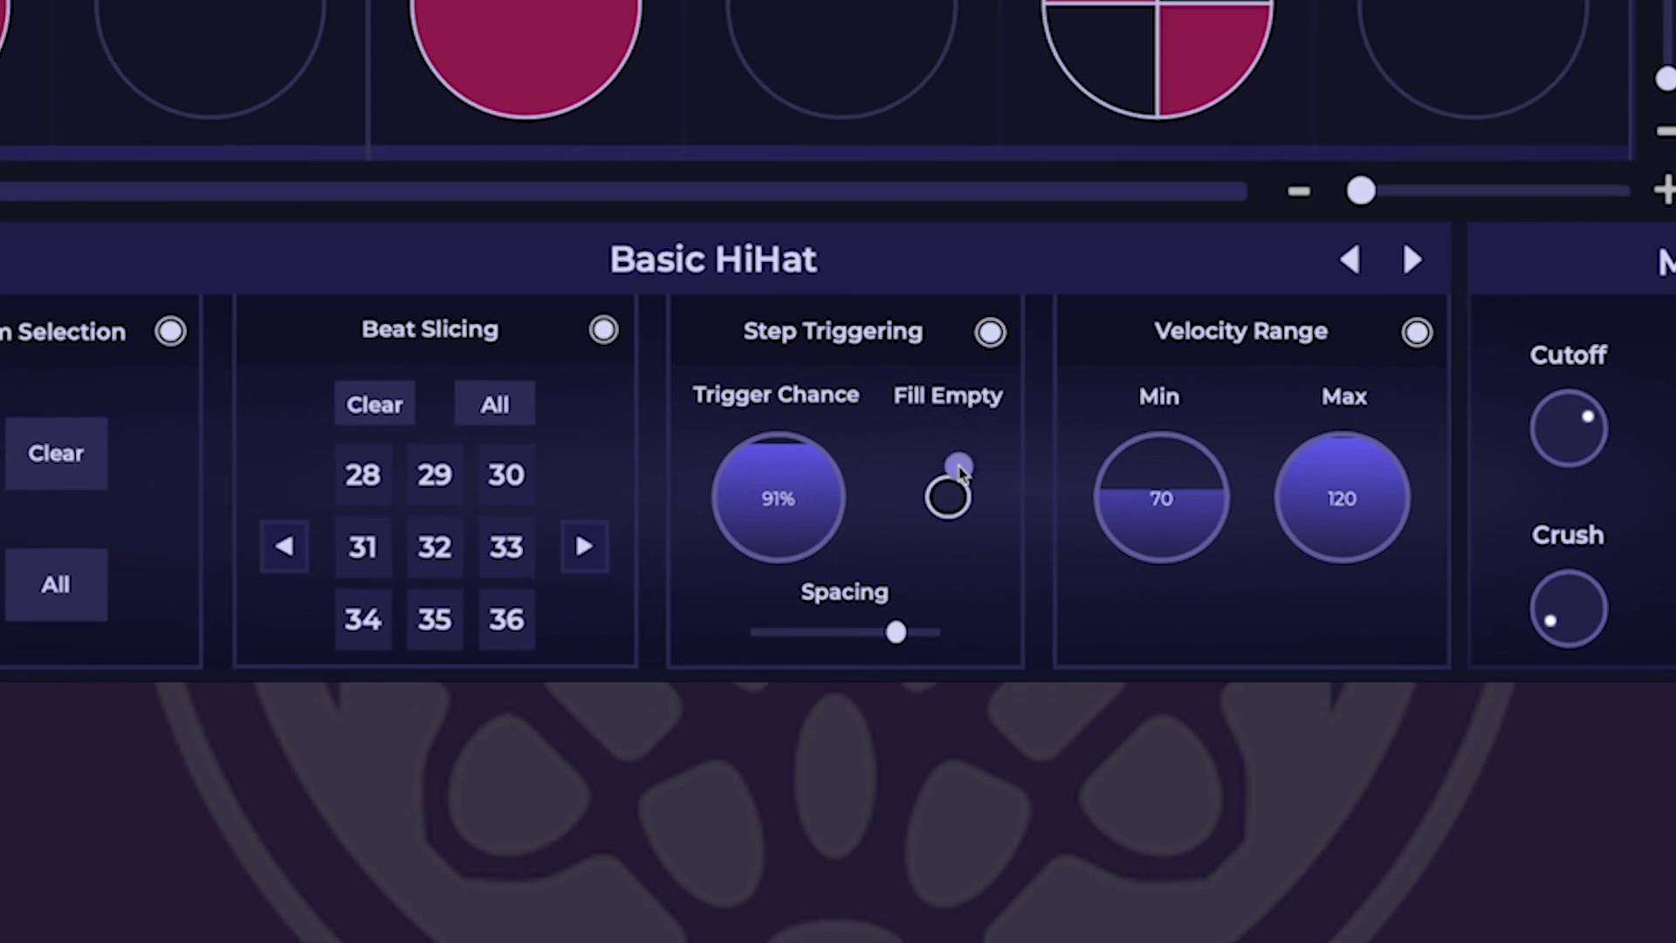
# Step: Enable Fill Empty and turn off beat slicing for the Basic HiHat randomizer preset
pyautogui.click(958, 501)
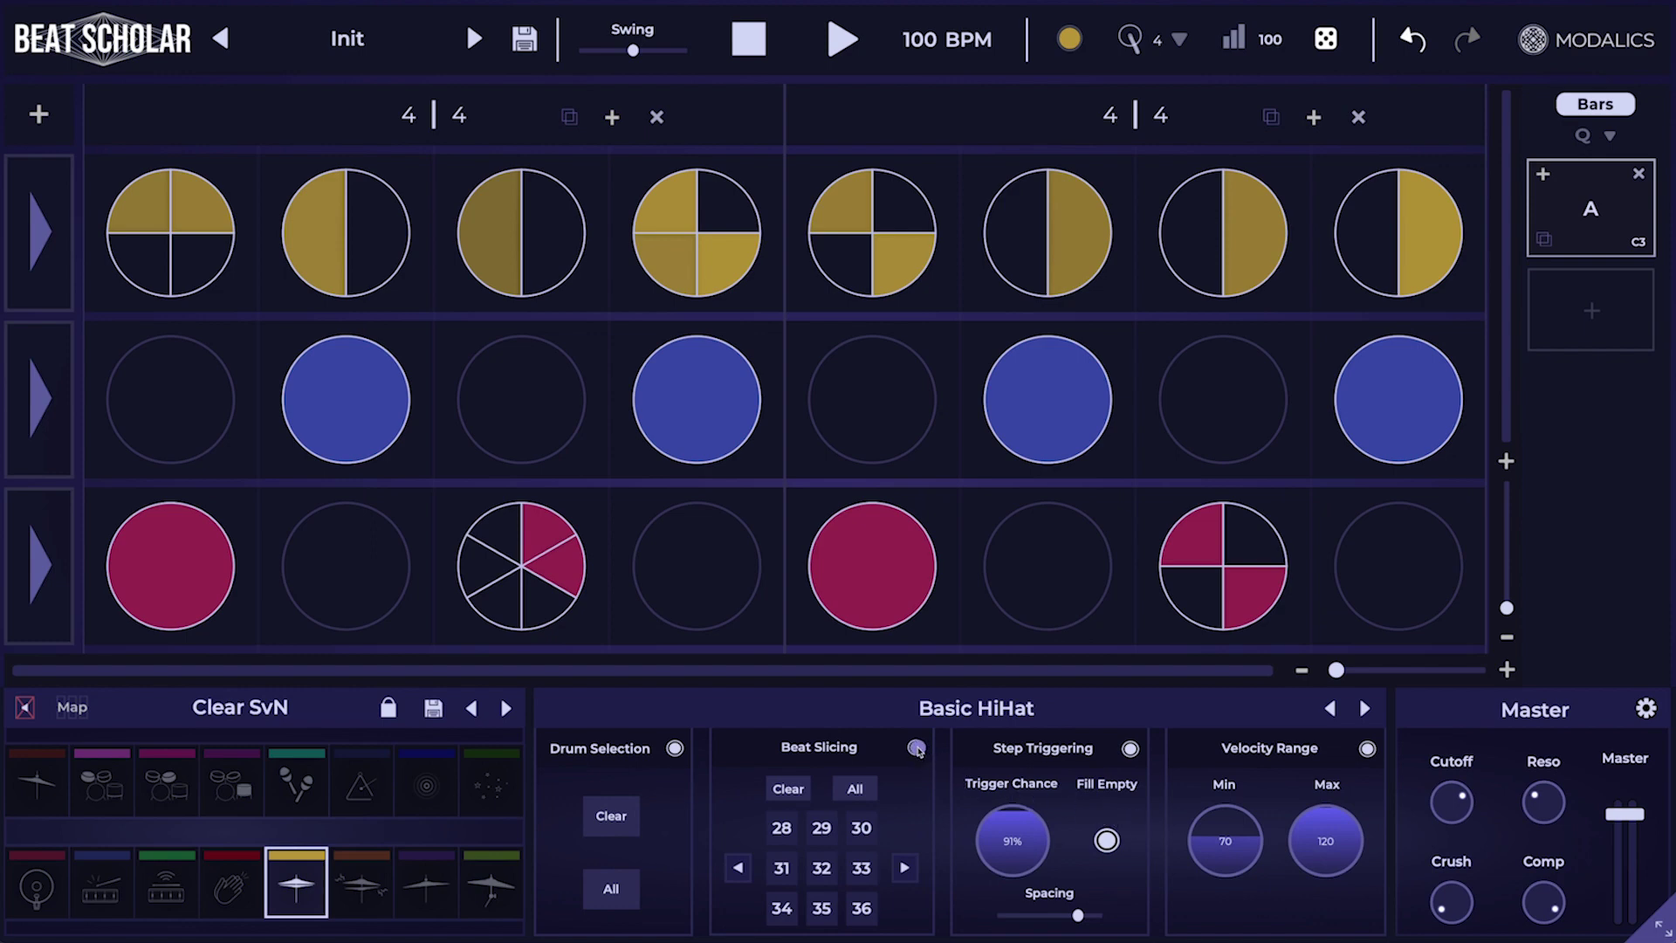
pyautogui.click(916, 748)
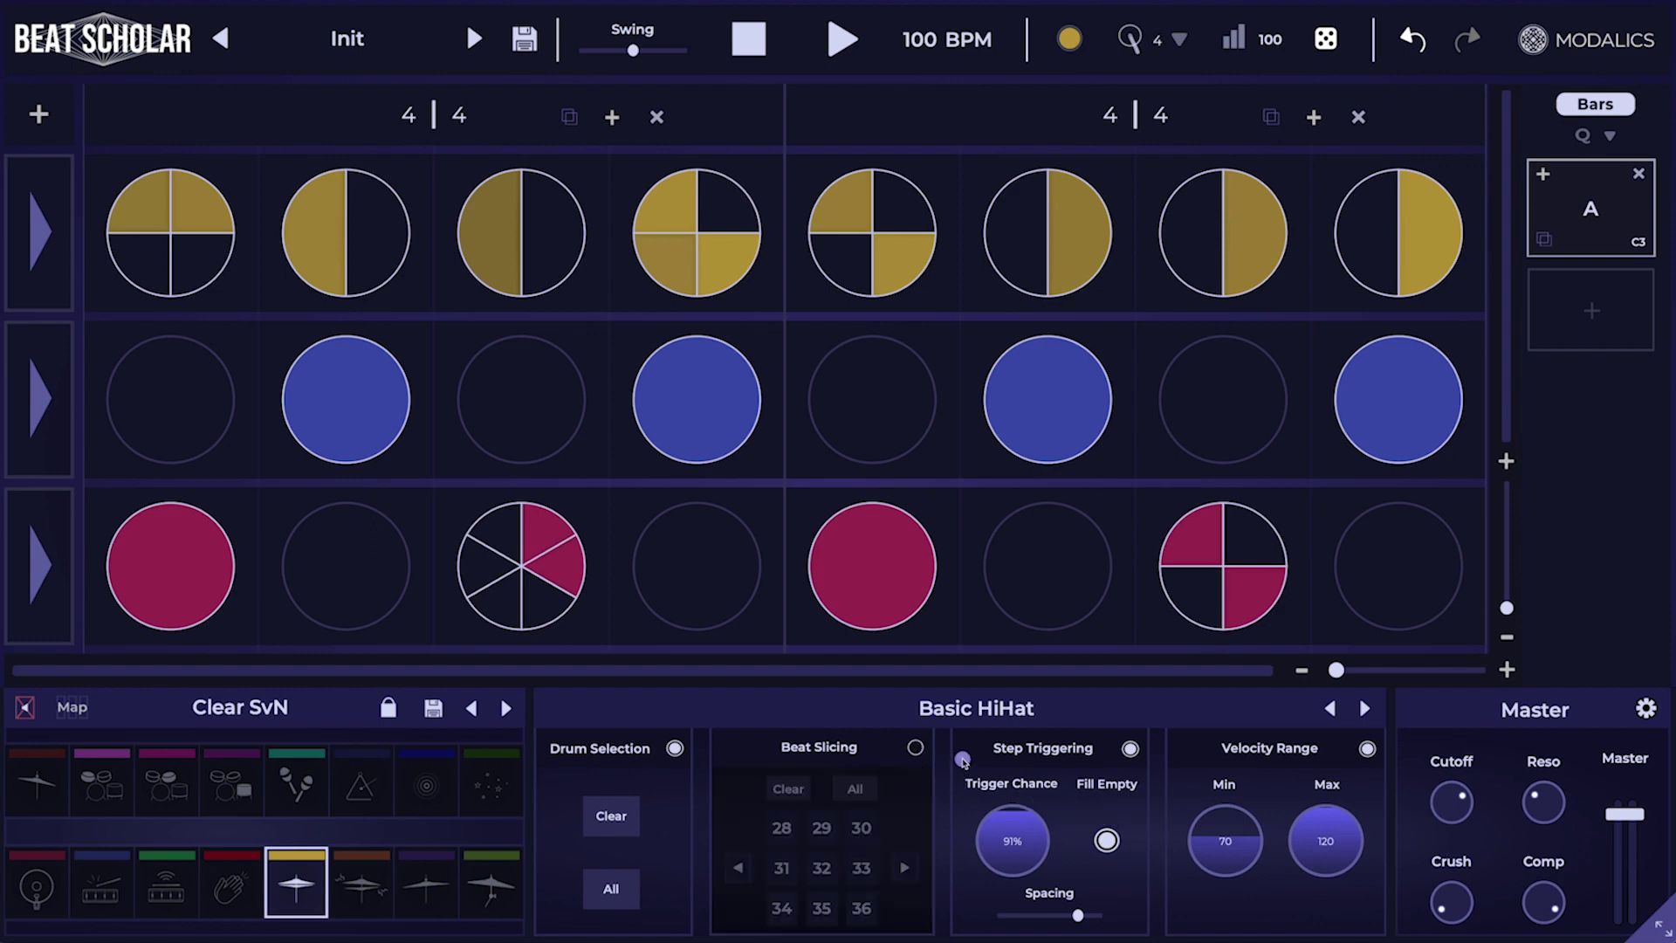
# Step: Select the orange hi-hat drum, fill the hi-hat row's empty slices with the randomizer, and play the result
pyautogui.moveTo(963, 764)
pyautogui.mouseDown()
pyautogui.moveTo(603, 368)
pyautogui.moveTo(213, 267)
pyautogui.moveTo(1485, 223)
pyautogui.moveTo(586, 253)
pyautogui.moveTo(1486, 280)
pyautogui.moveTo(669, 818)
pyautogui.mouseUp()
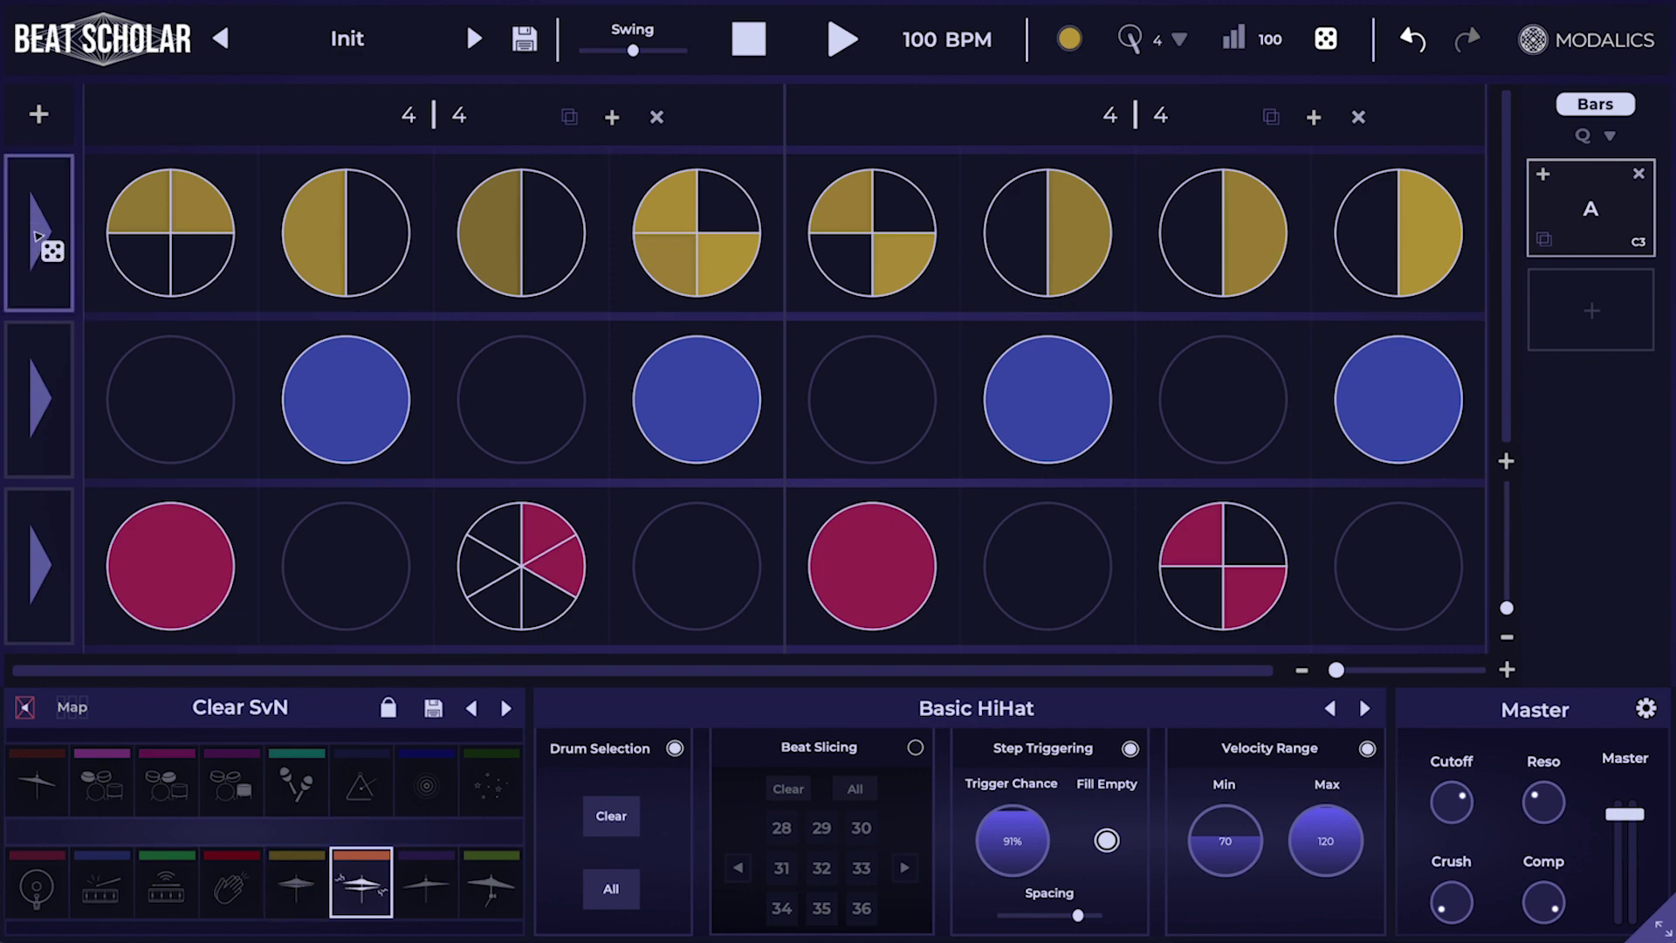
pyautogui.moveTo(37, 236)
pyautogui.mouseDown()
pyautogui.moveTo(672, 262)
pyautogui.moveTo(1073, 236)
pyautogui.moveTo(166, 238)
pyautogui.moveTo(1086, 787)
pyautogui.mouseUp()
pyautogui.press('space')
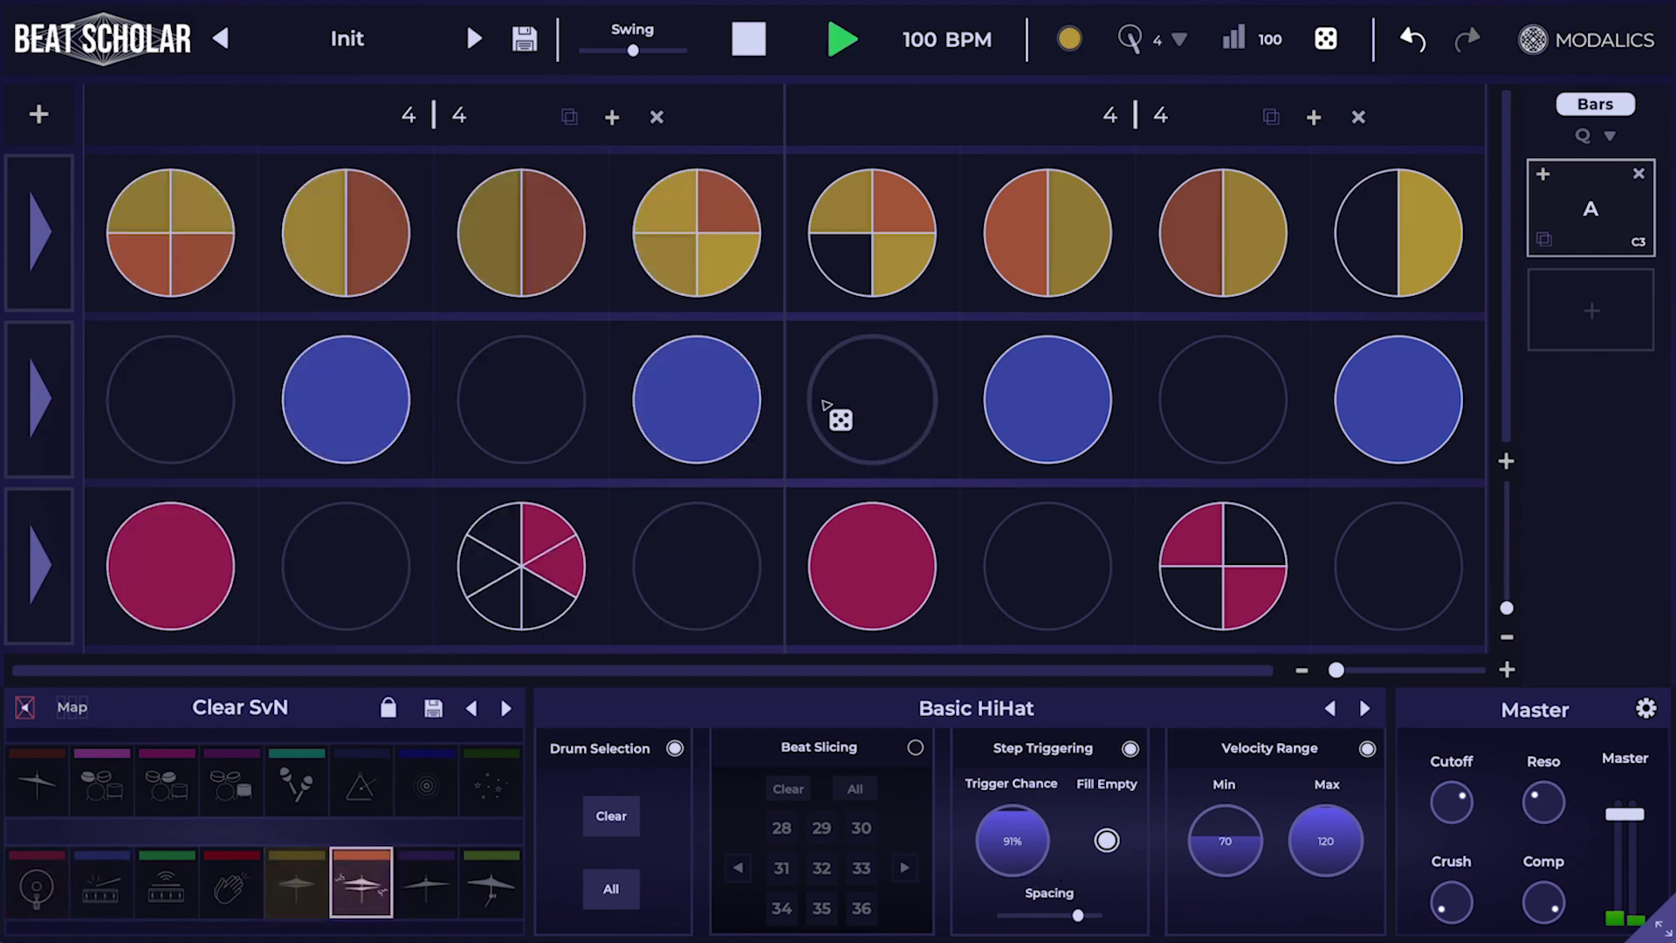
pyautogui.press('space')
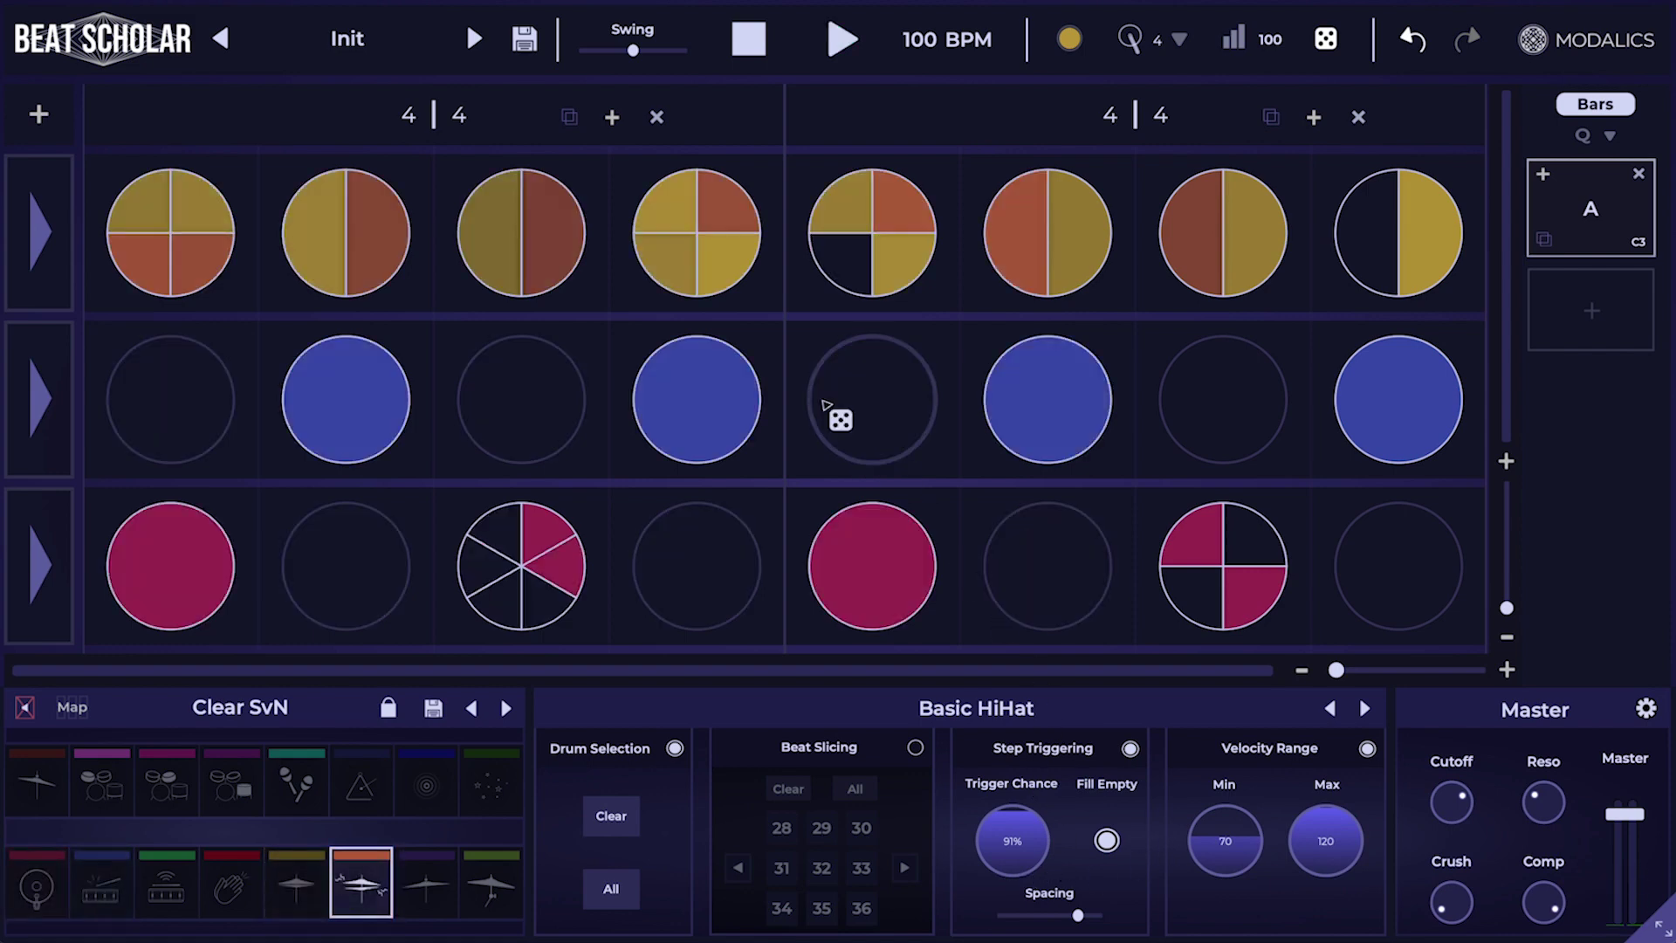
# Step: Turn off Fill Empty, set the minimum velocity to 25, and randomize the hi-hat row
pyautogui.moveTo(890, 439); pyautogui.dragTo(1003, 665)
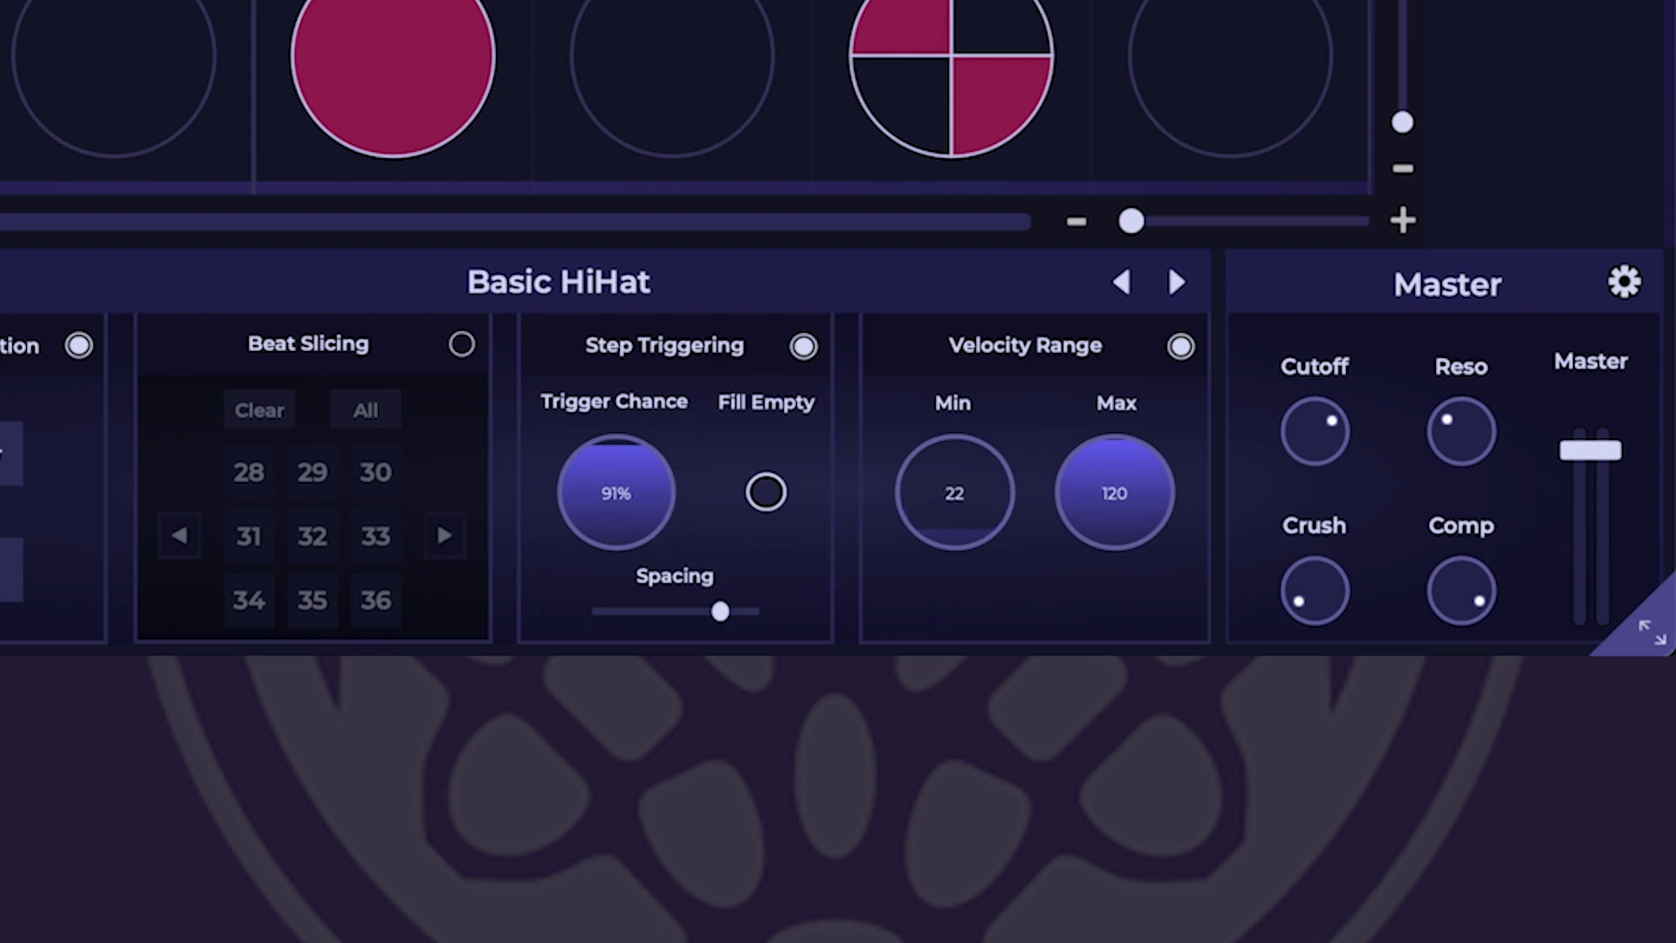
pyautogui.scroll(1, 954, 493)
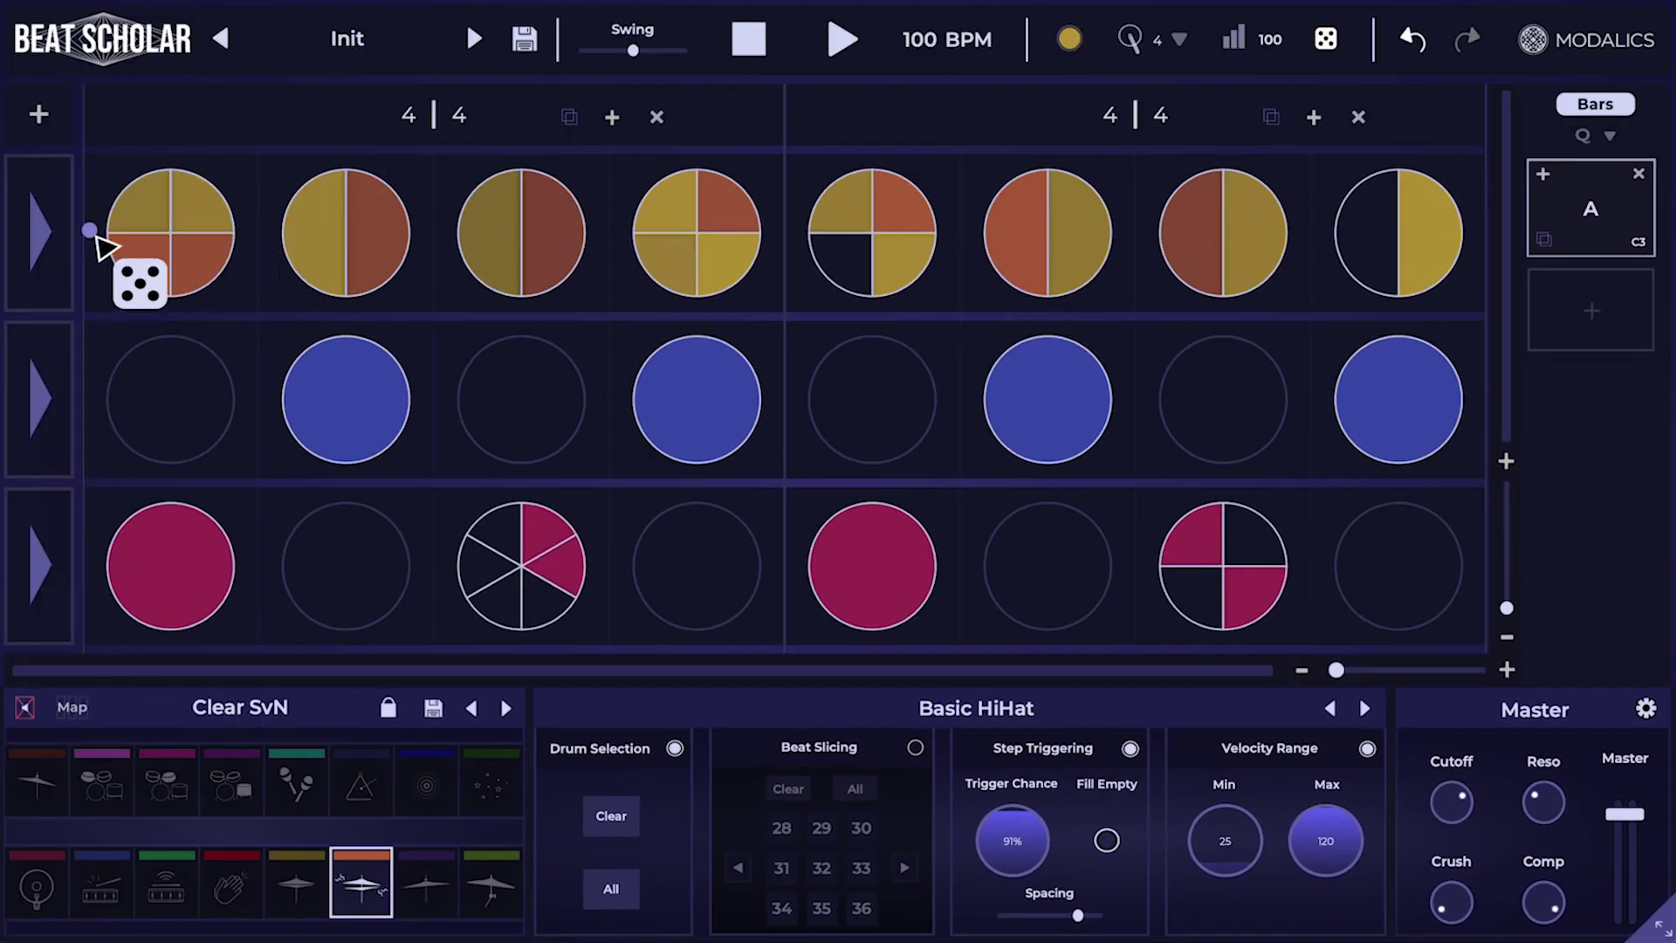
pyautogui.click(54, 232)
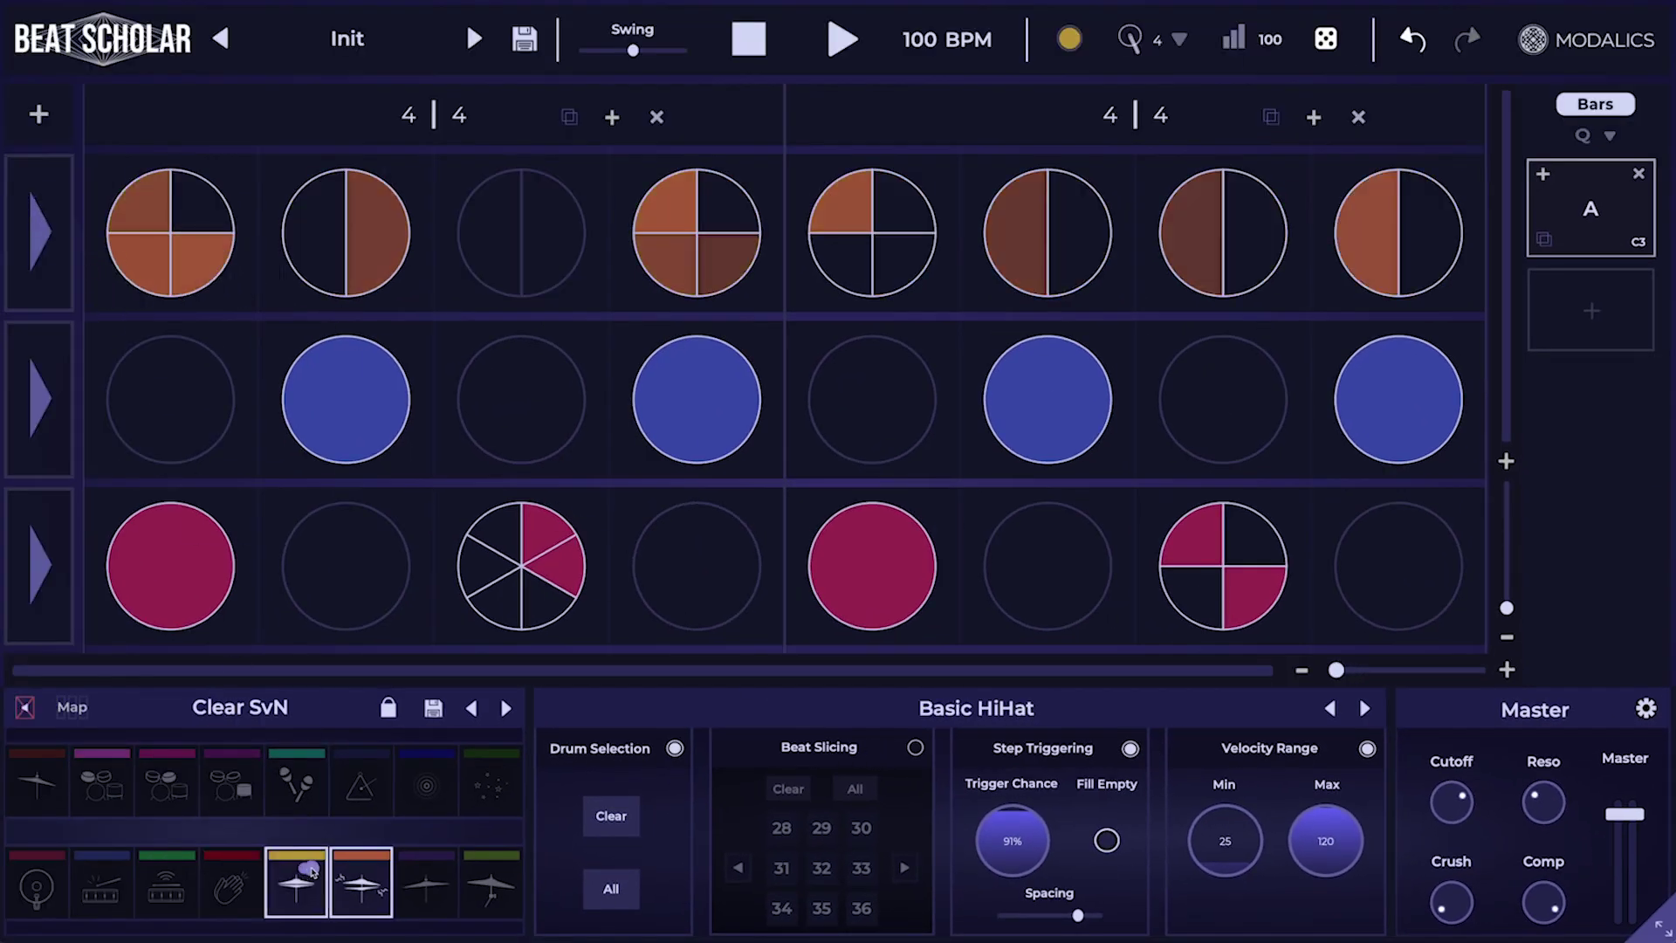
# Step: Select only the yellow hi-hat drum, limit the velocity range to 18–45, and randomize and play the hi-hat row
pyautogui.moveTo(340, 873); pyautogui.dragTo(38, 206)
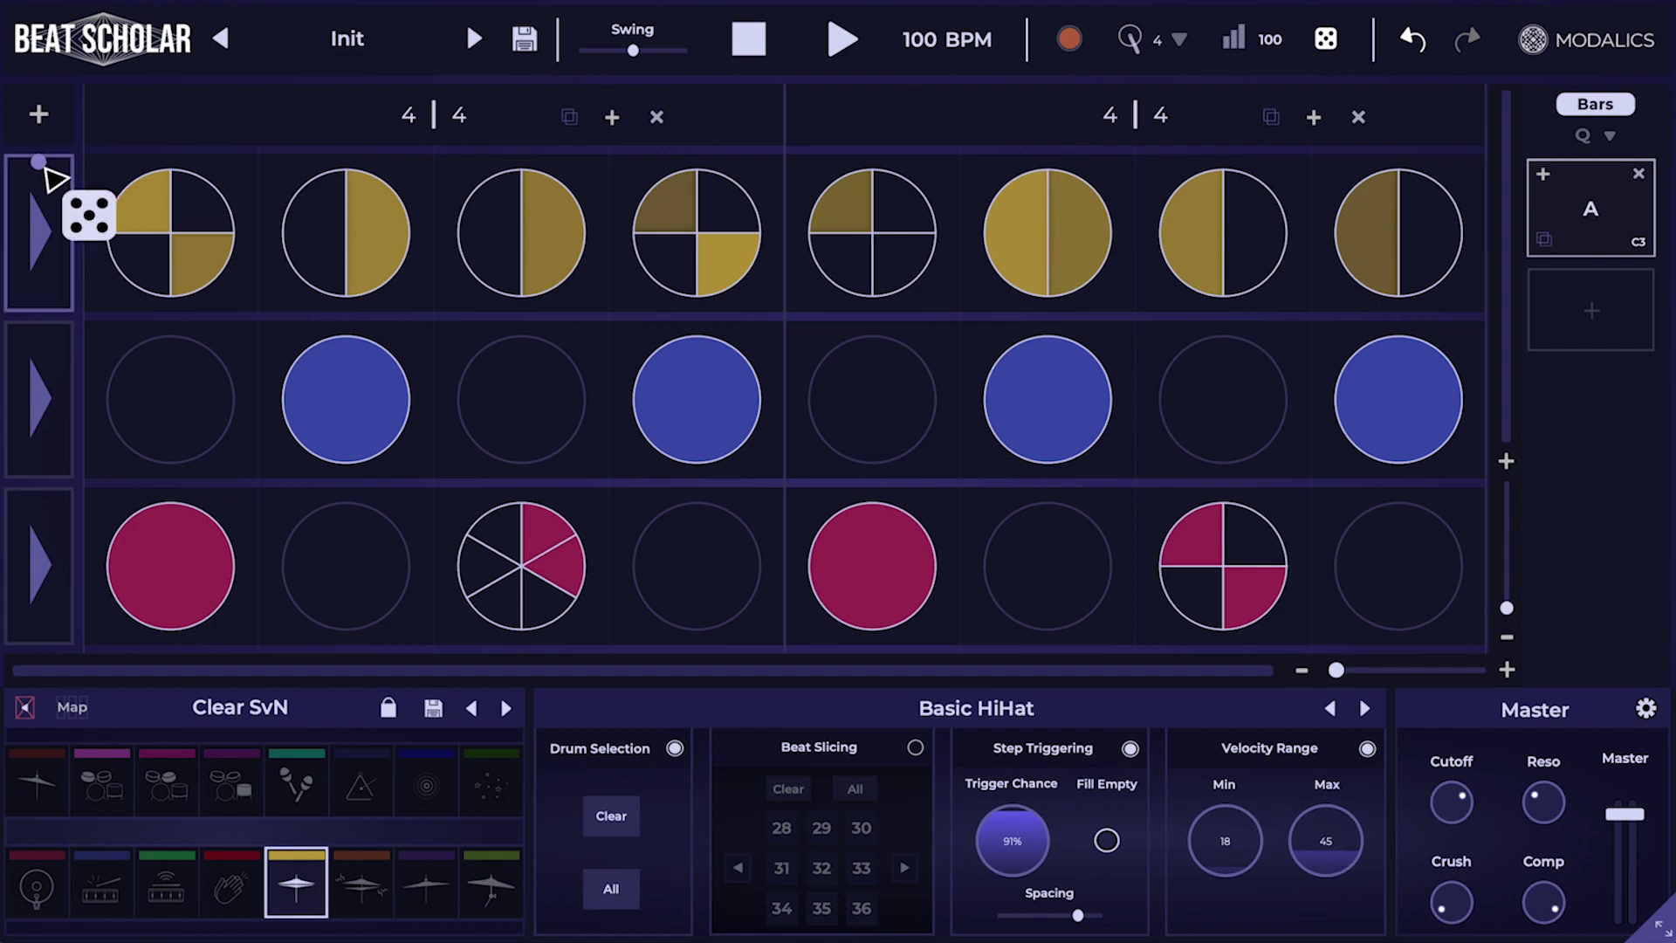
pyautogui.click(35, 213)
pyautogui.press('space')
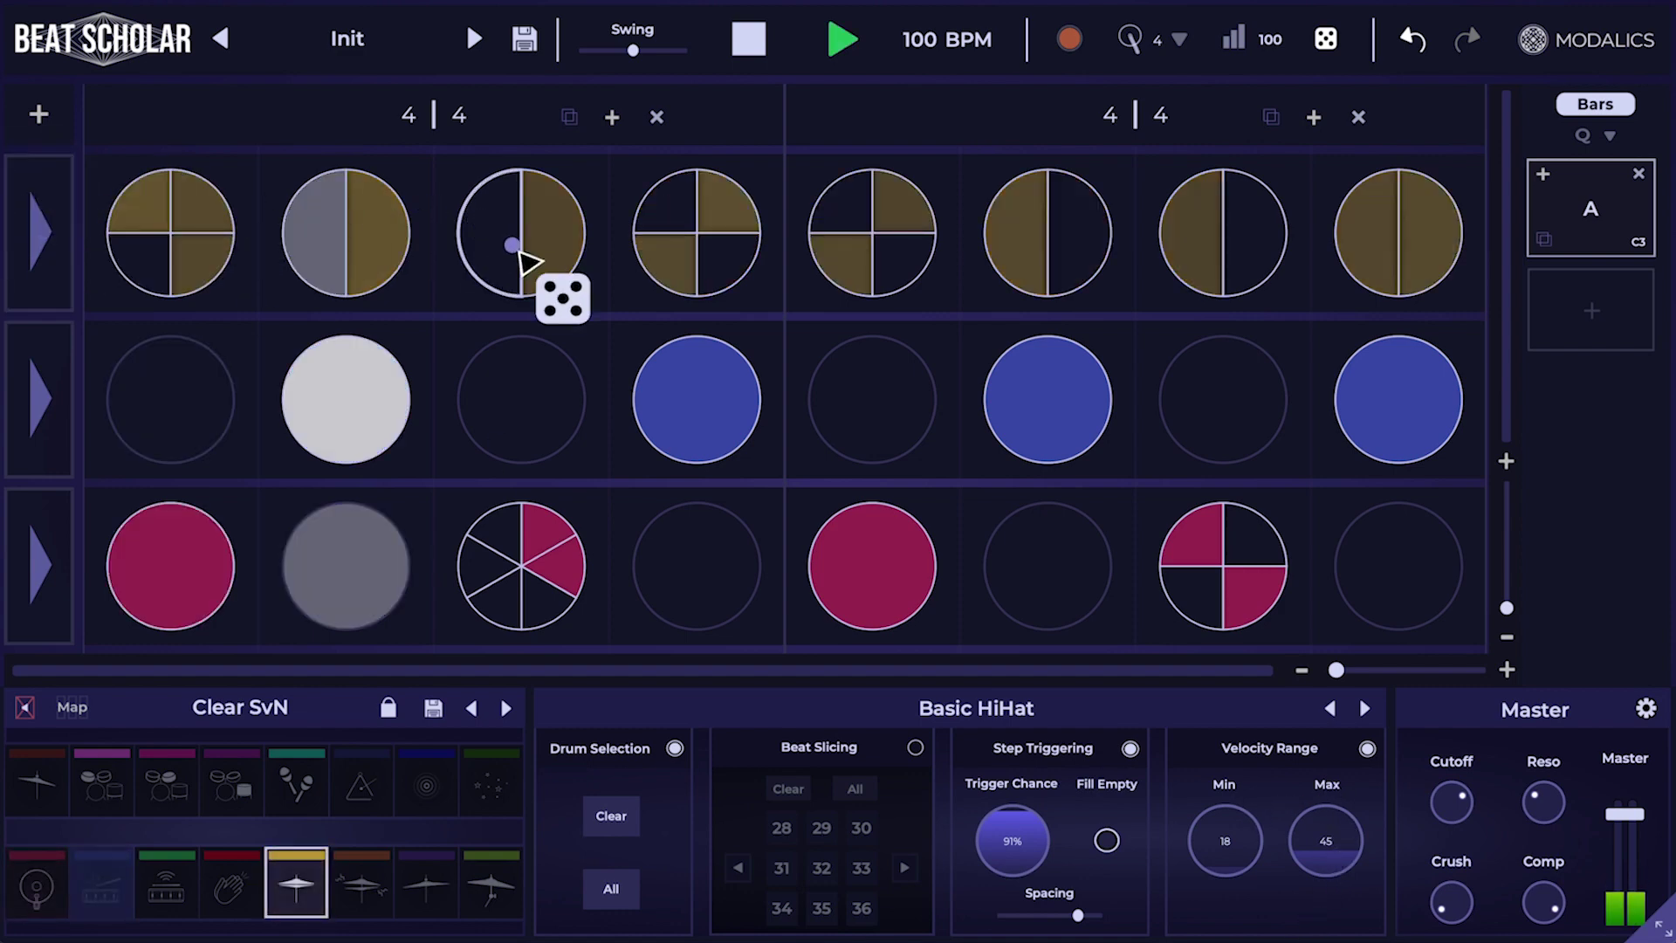
# Step: Set the maximum velocity to 108 and randomize the hi-hat row while it plays
pyautogui.moveTo(1325, 839); pyautogui.dragTo(1345, 724)
pyautogui.click(31, 229)
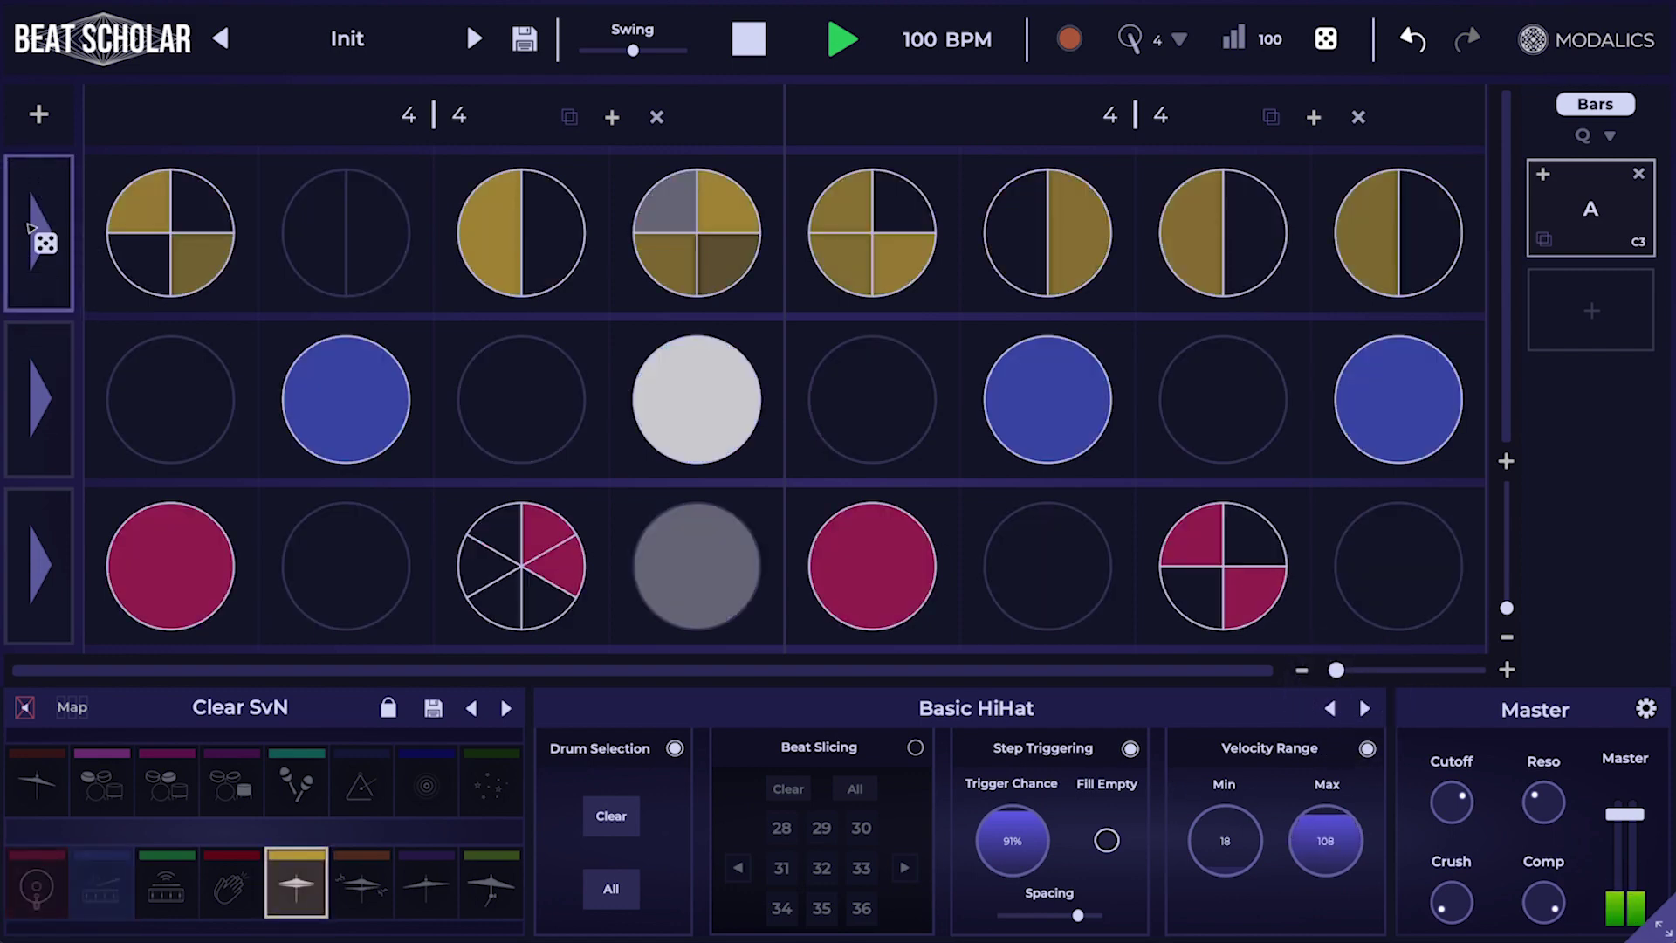
# Step: Stop playback and load the Quintuplet Linear Beat randomizer preset from the Unique category
pyautogui.press('space')
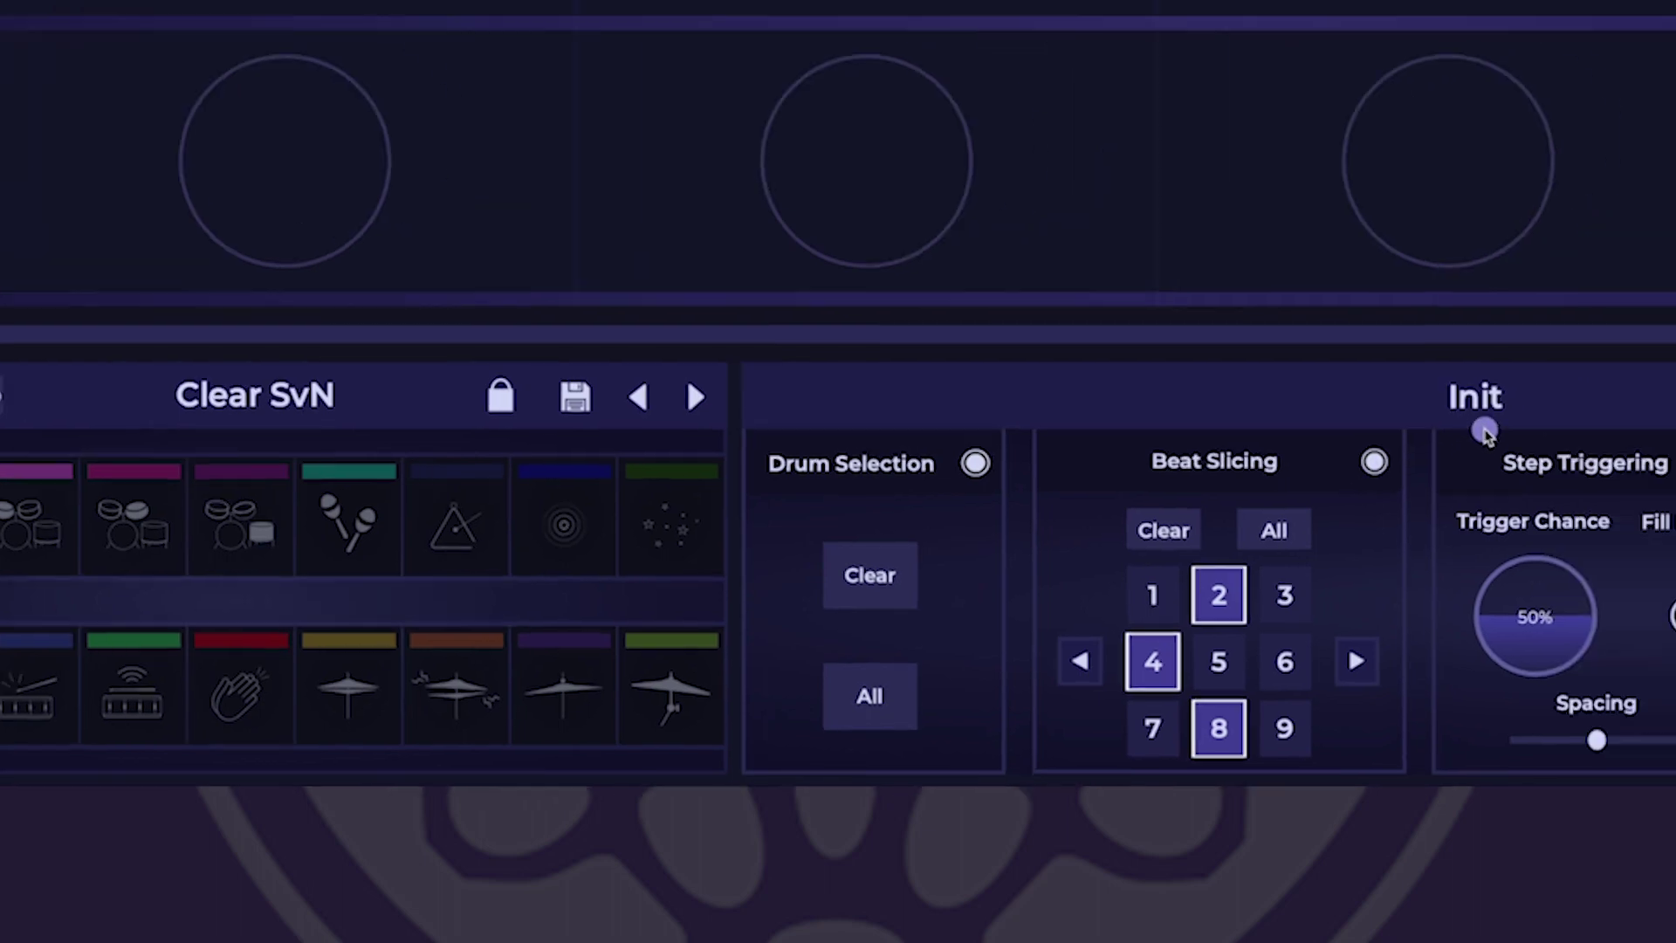
pyautogui.click(1614, 347)
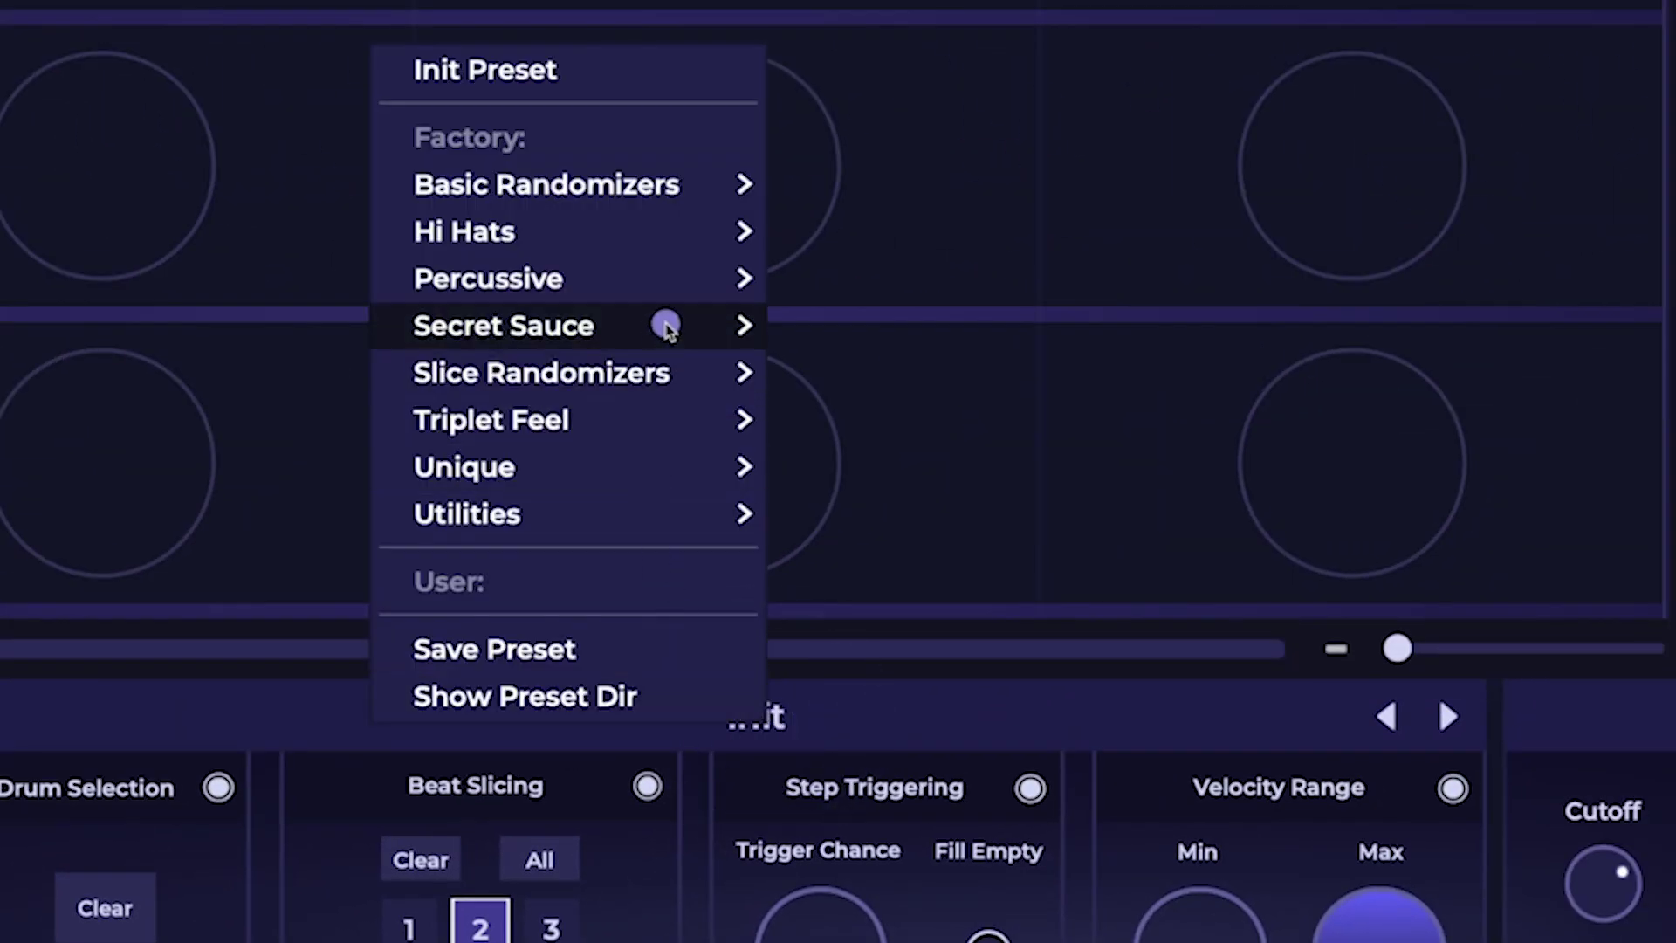
pyautogui.moveTo(673, 312)
pyautogui.click(647, 284)
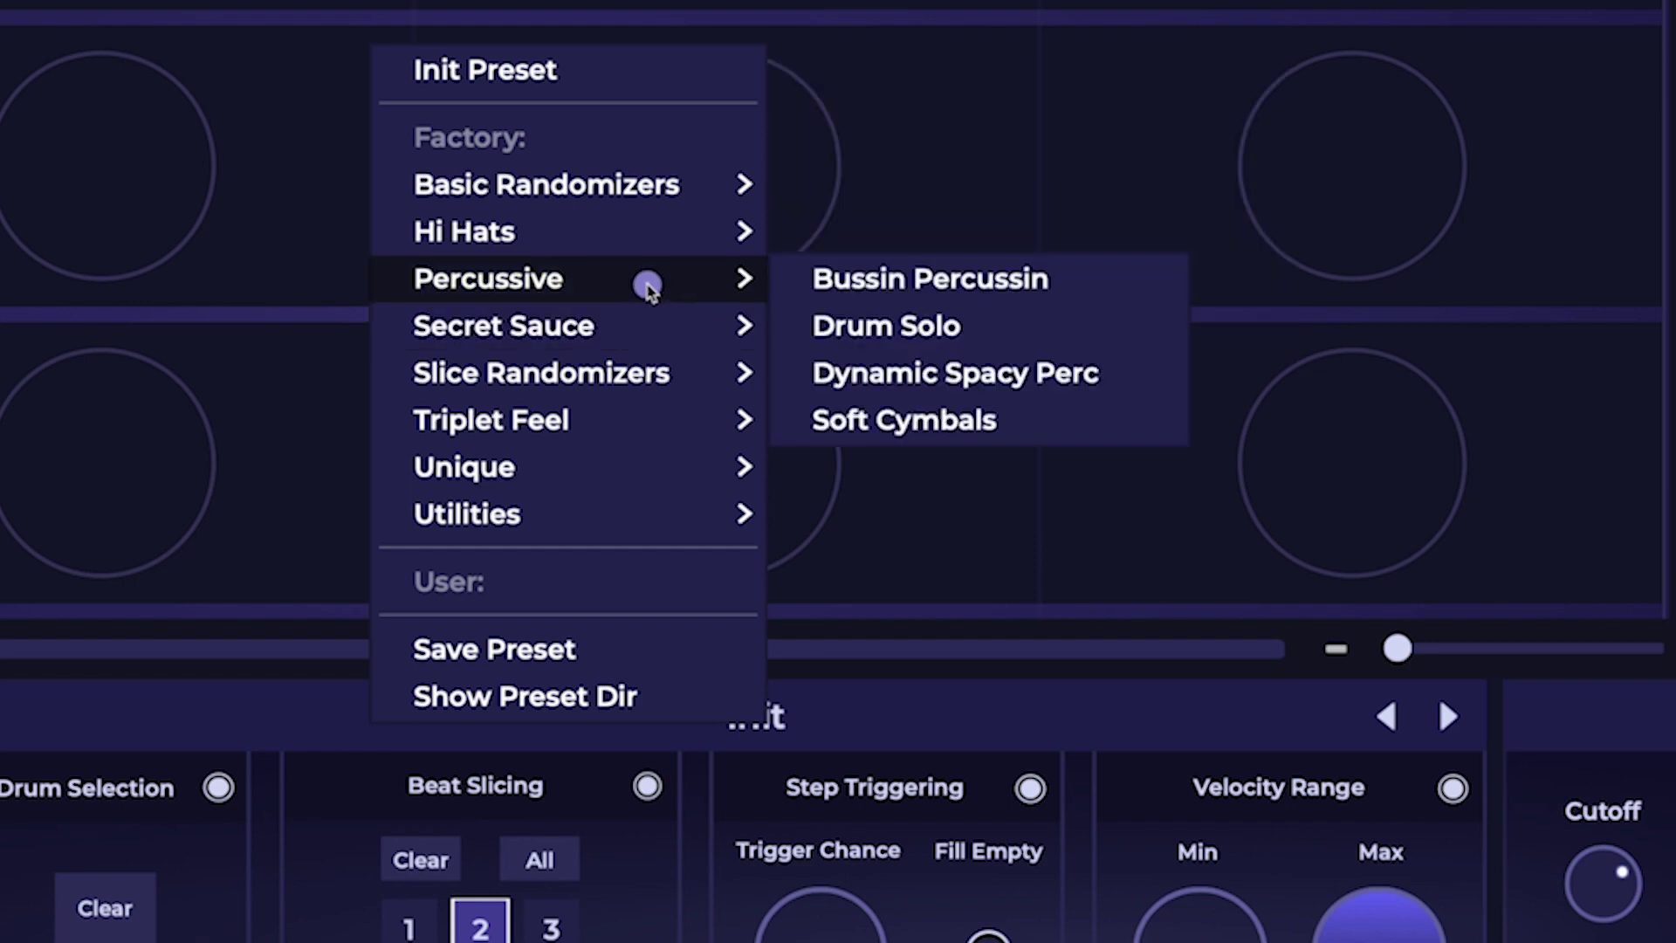
pyautogui.moveTo(629, 240)
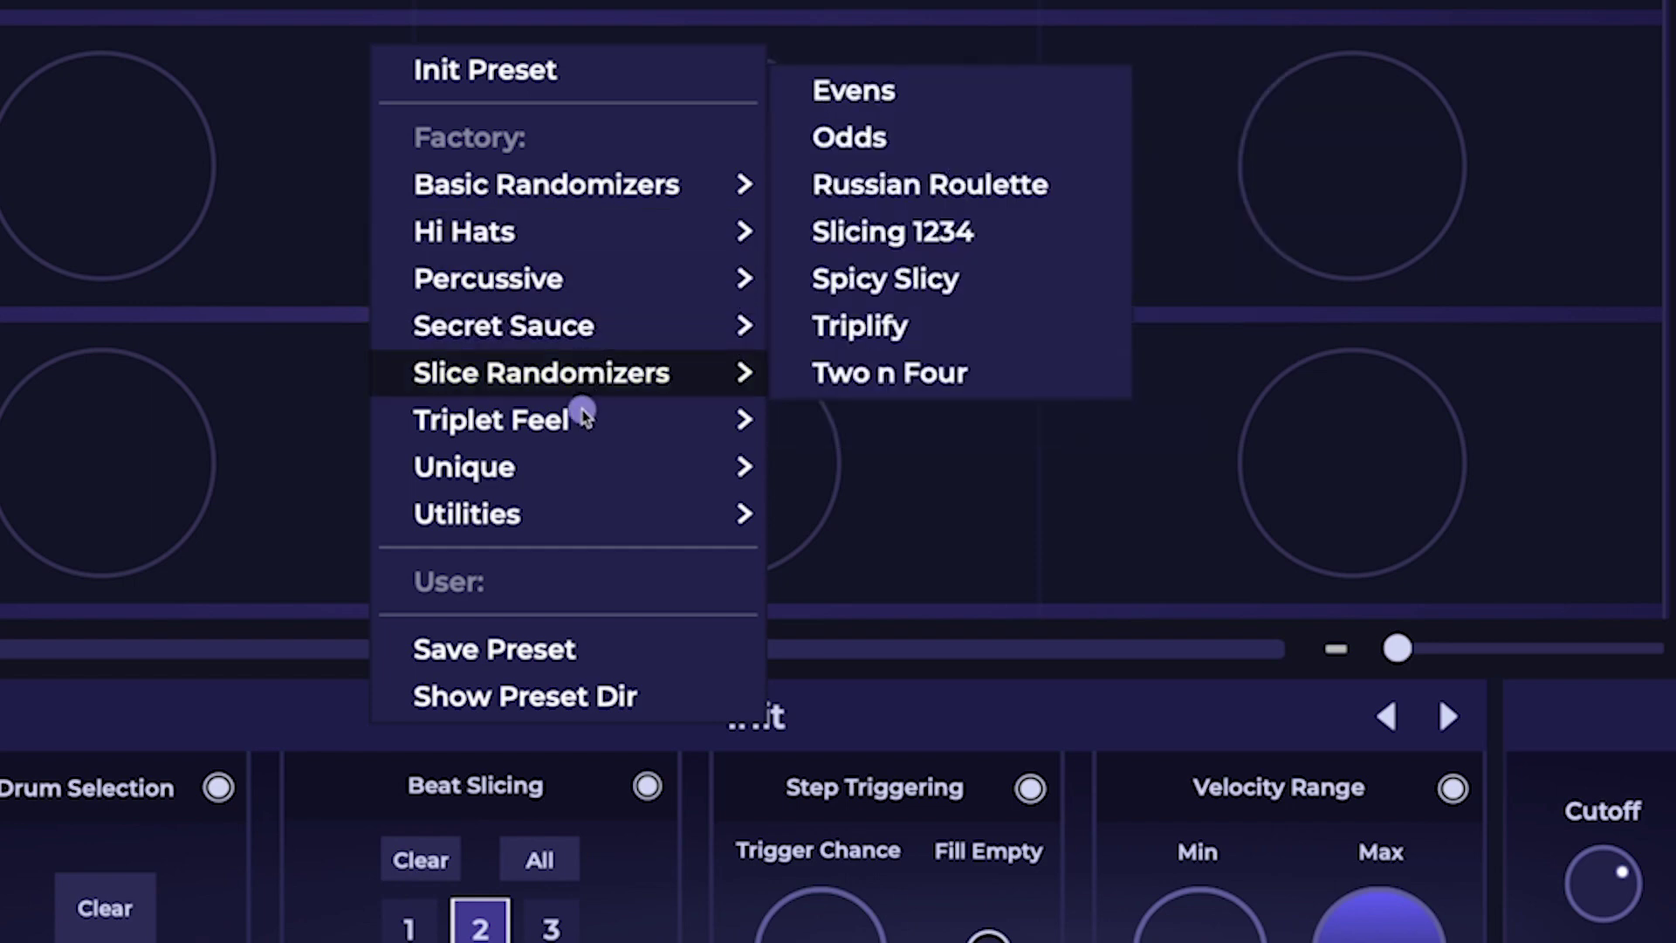
pyautogui.moveTo(581, 420)
pyautogui.click(599, 467)
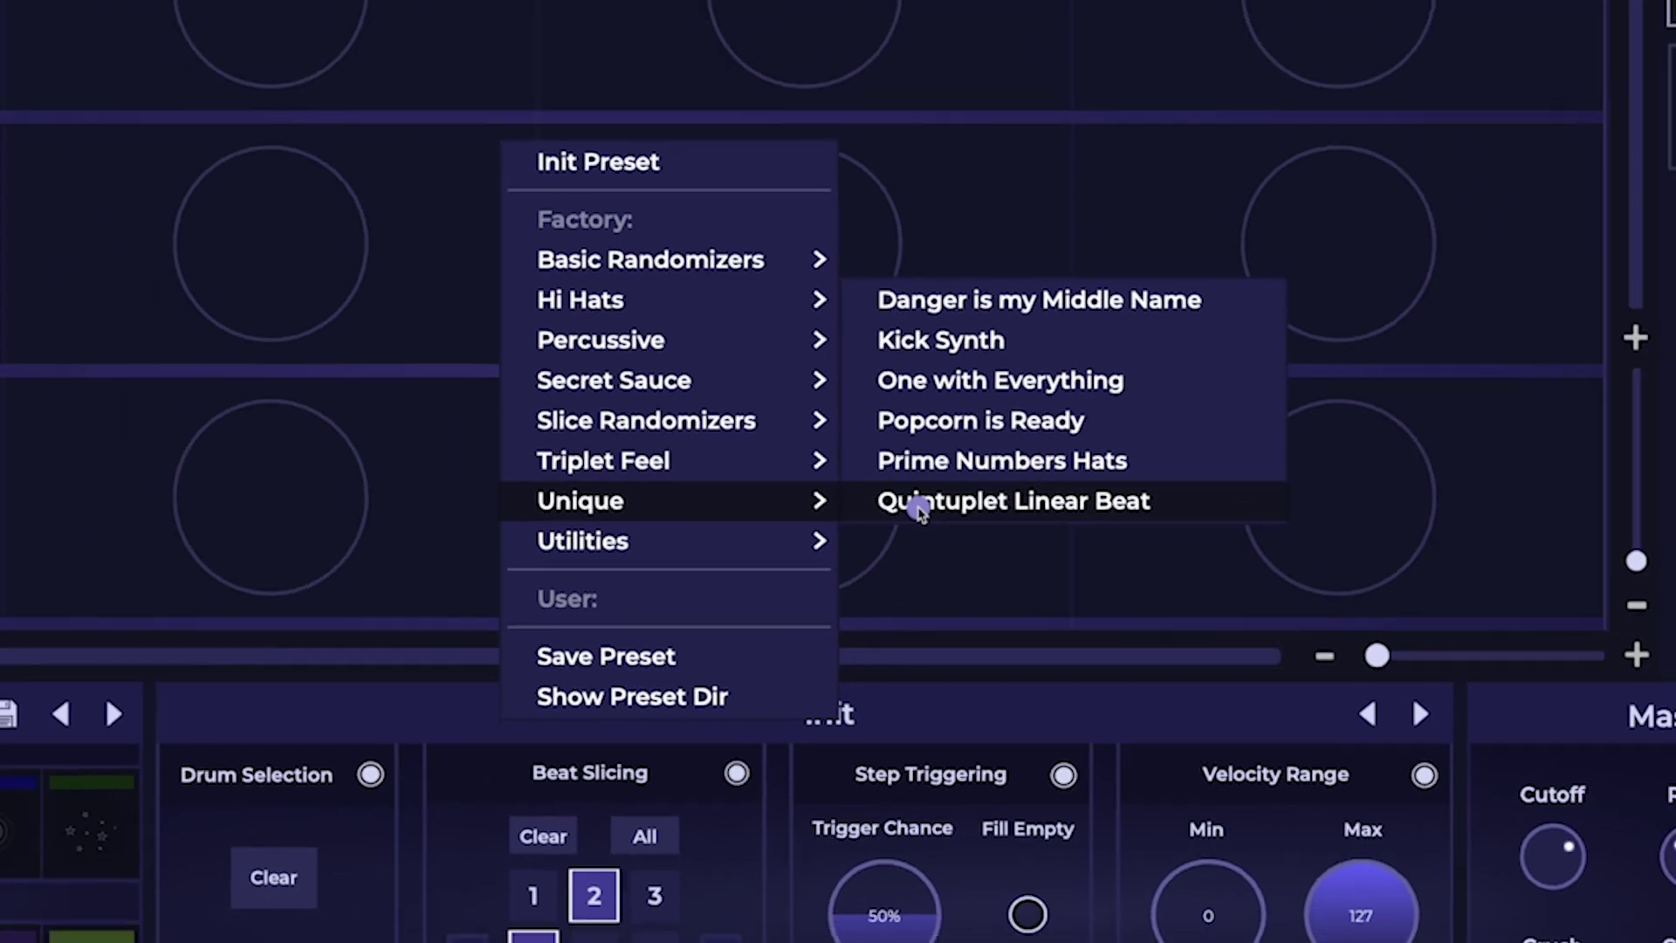
pyautogui.click(971, 466)
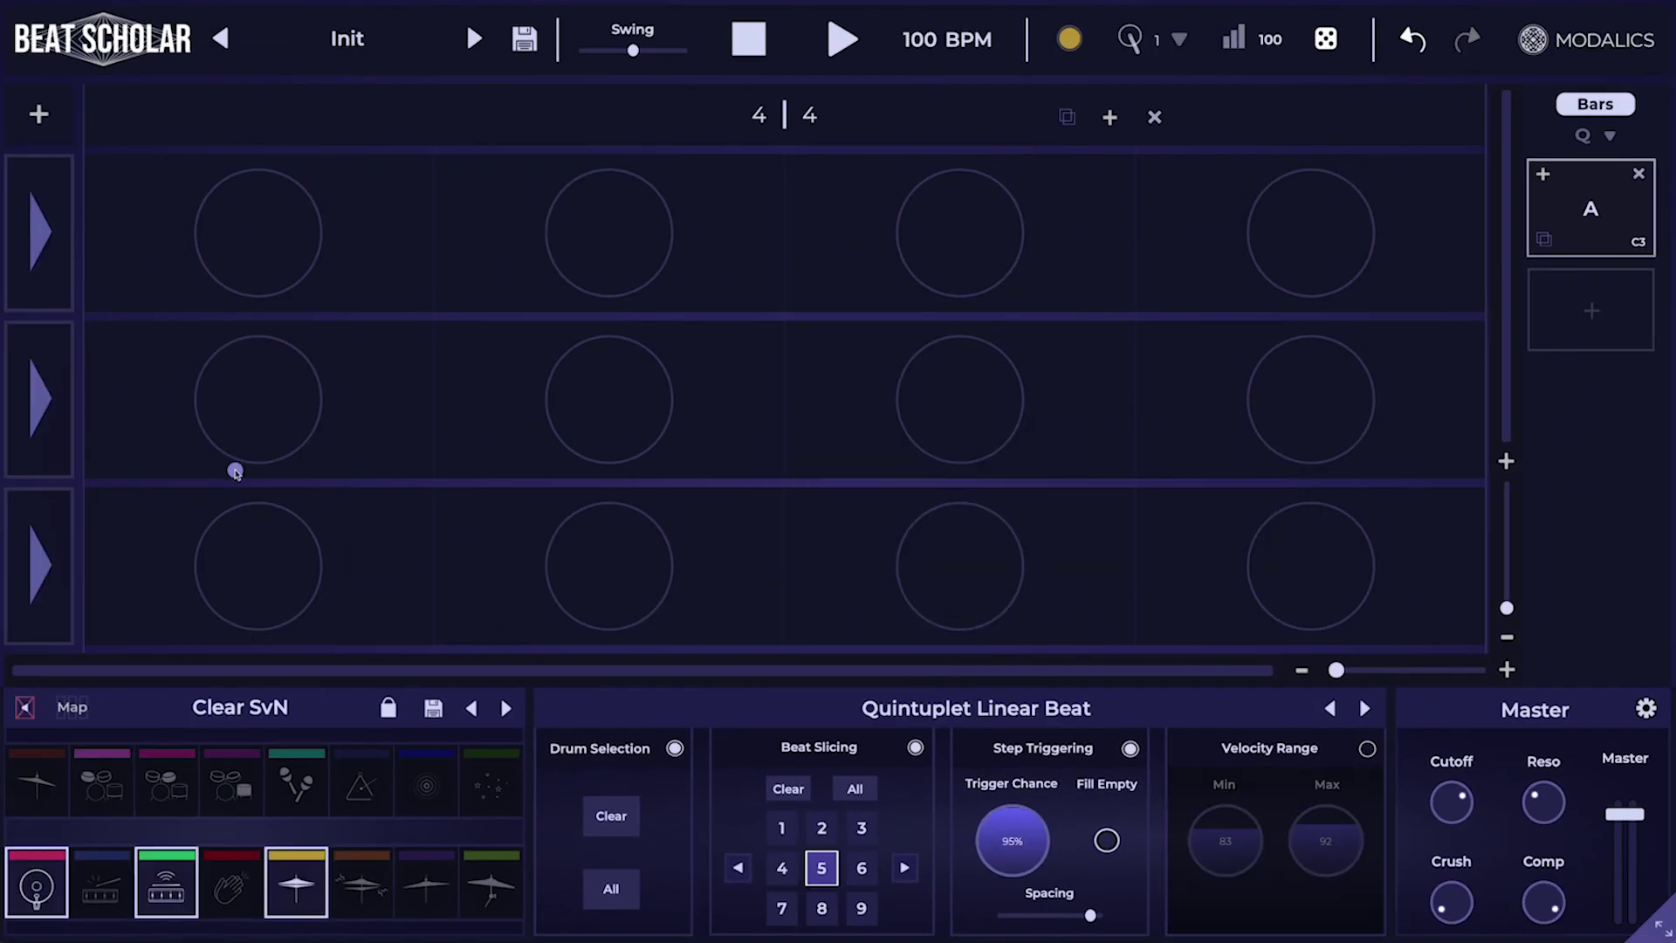
# Step: Randomize the middle row with the quintuplet preset and play the result
pyautogui.click(59, 426)
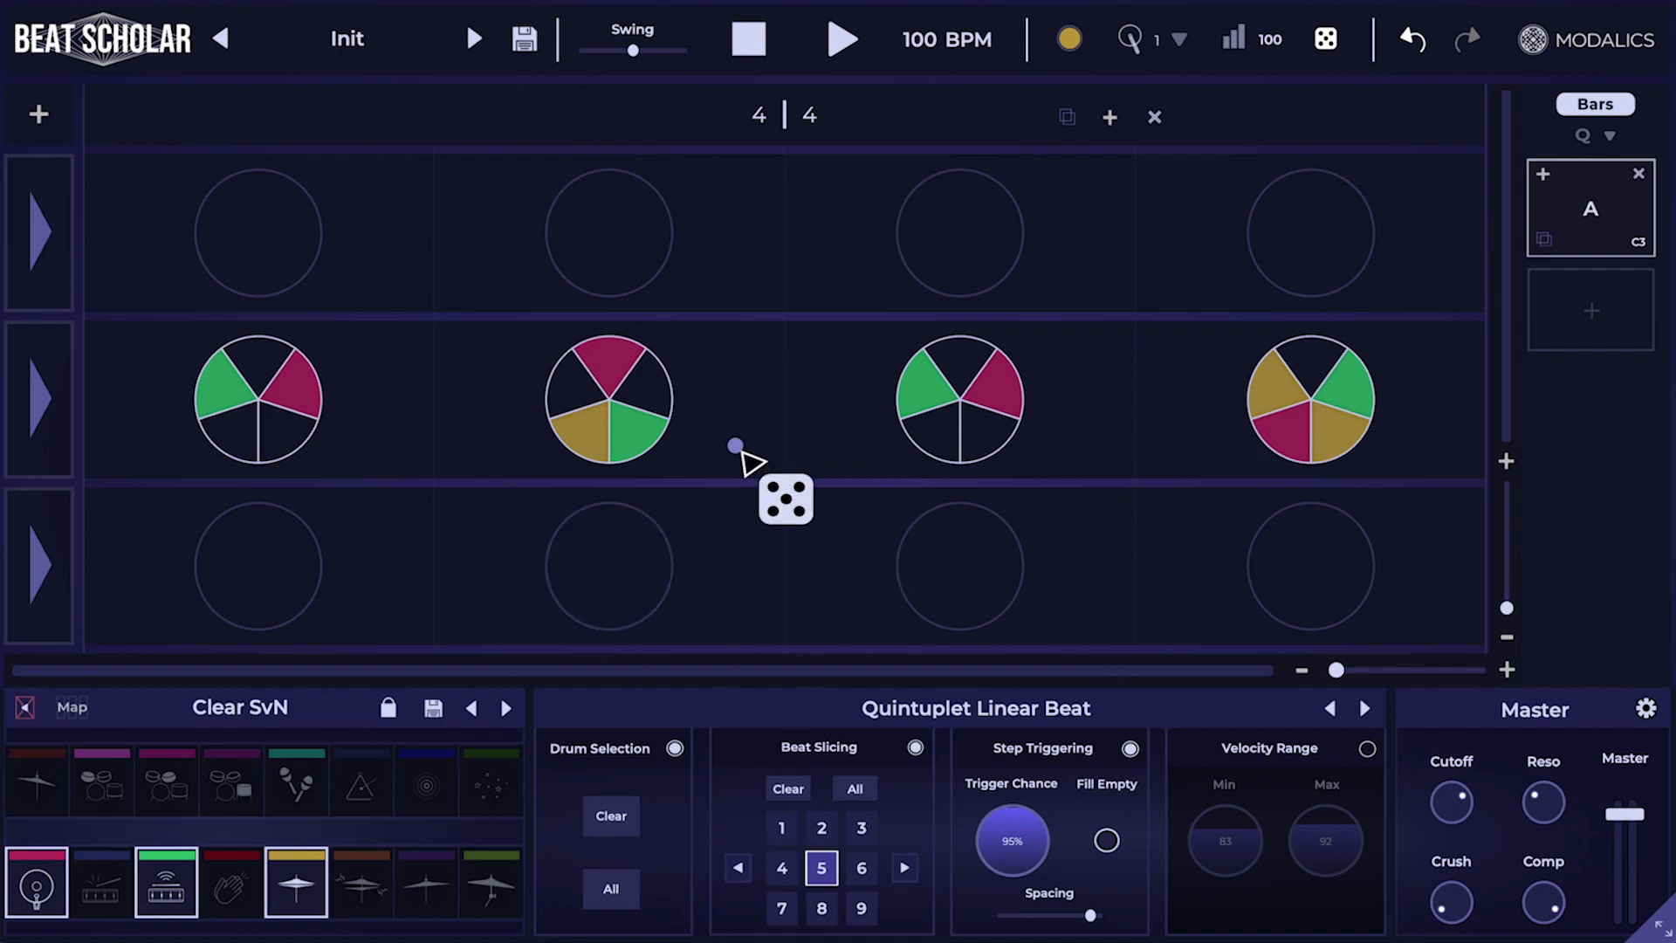
pyautogui.press('space')
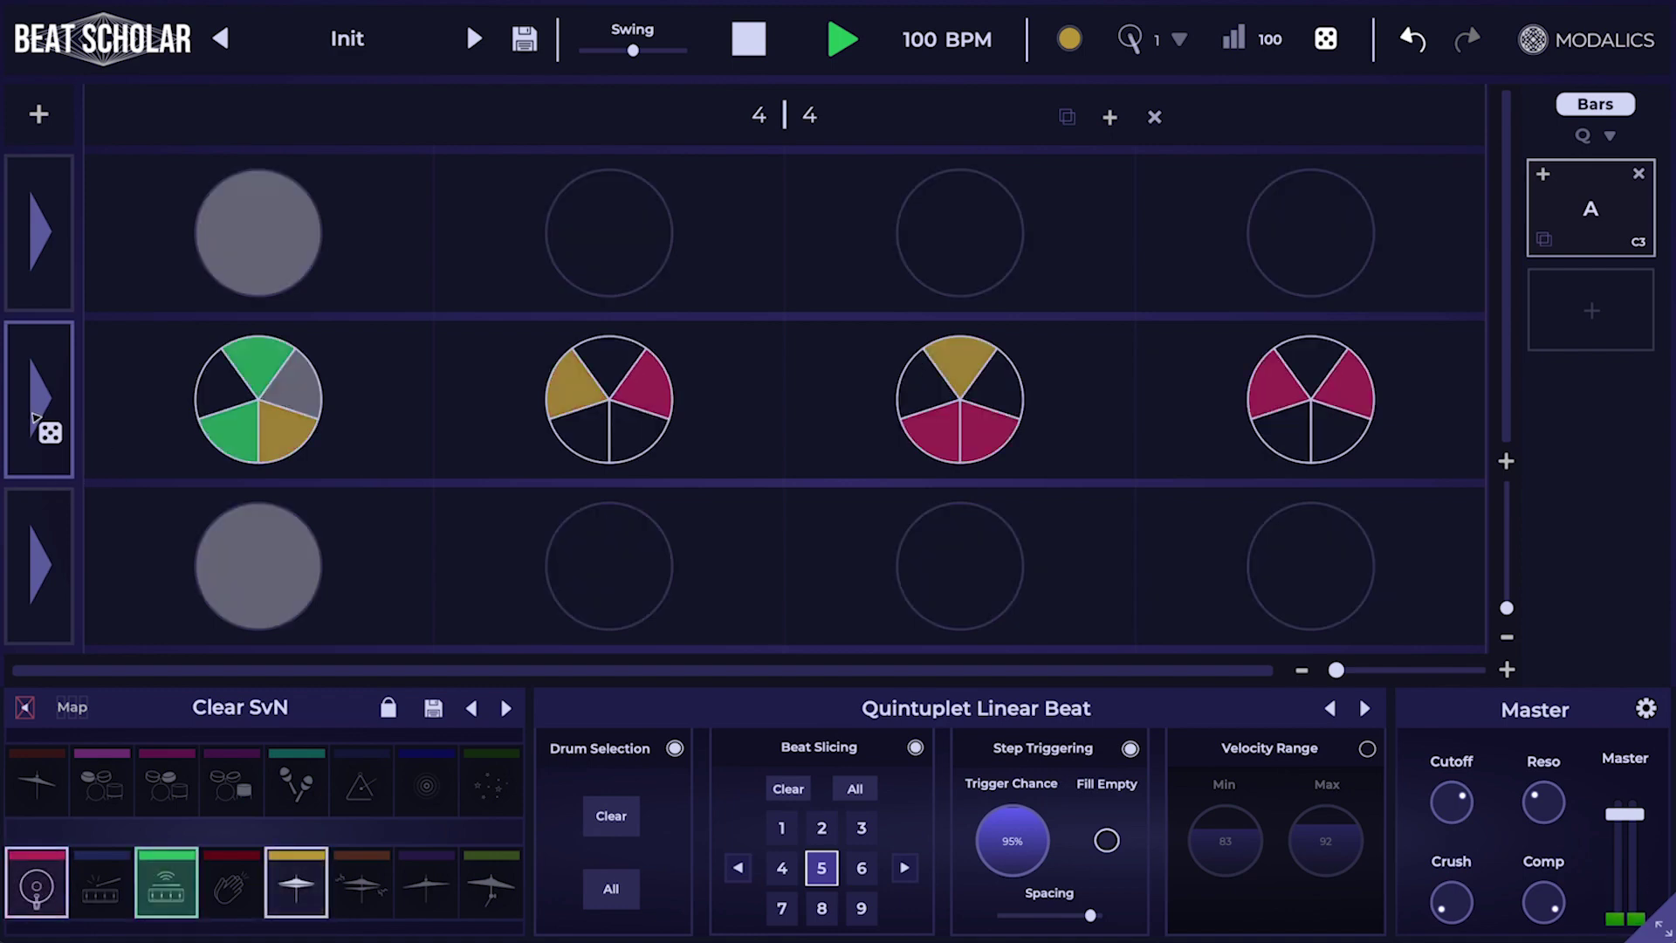
pyautogui.click(46, 427)
pyautogui.press('space')
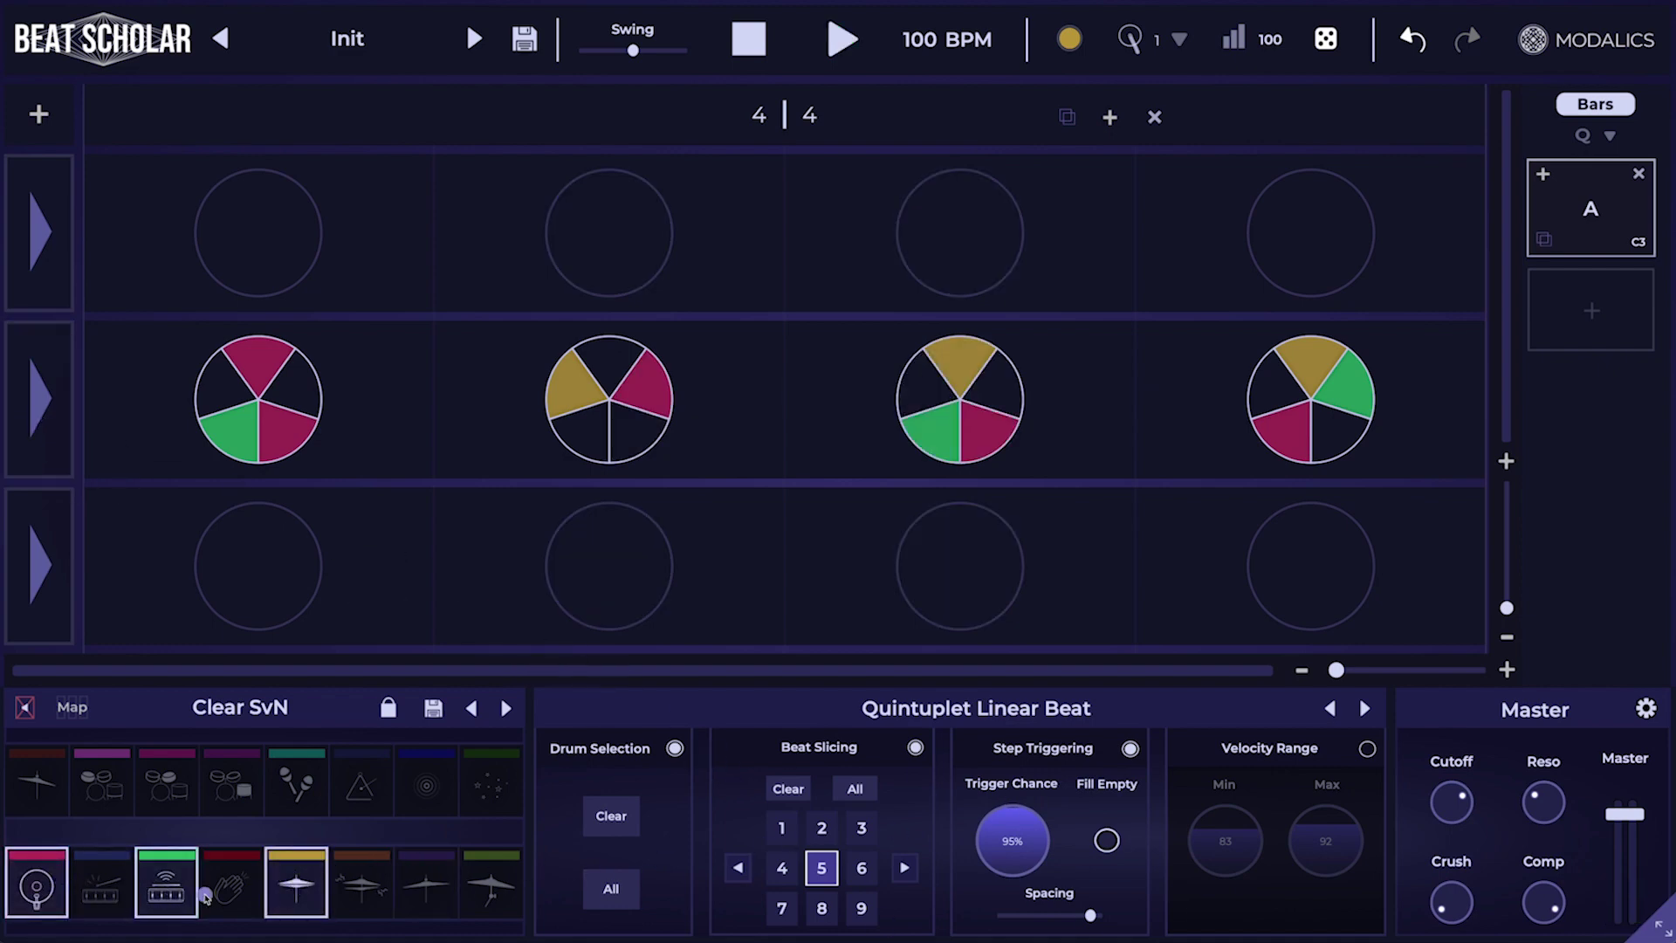
pyautogui.moveTo(186, 888); pyautogui.dragTo(966, 695)
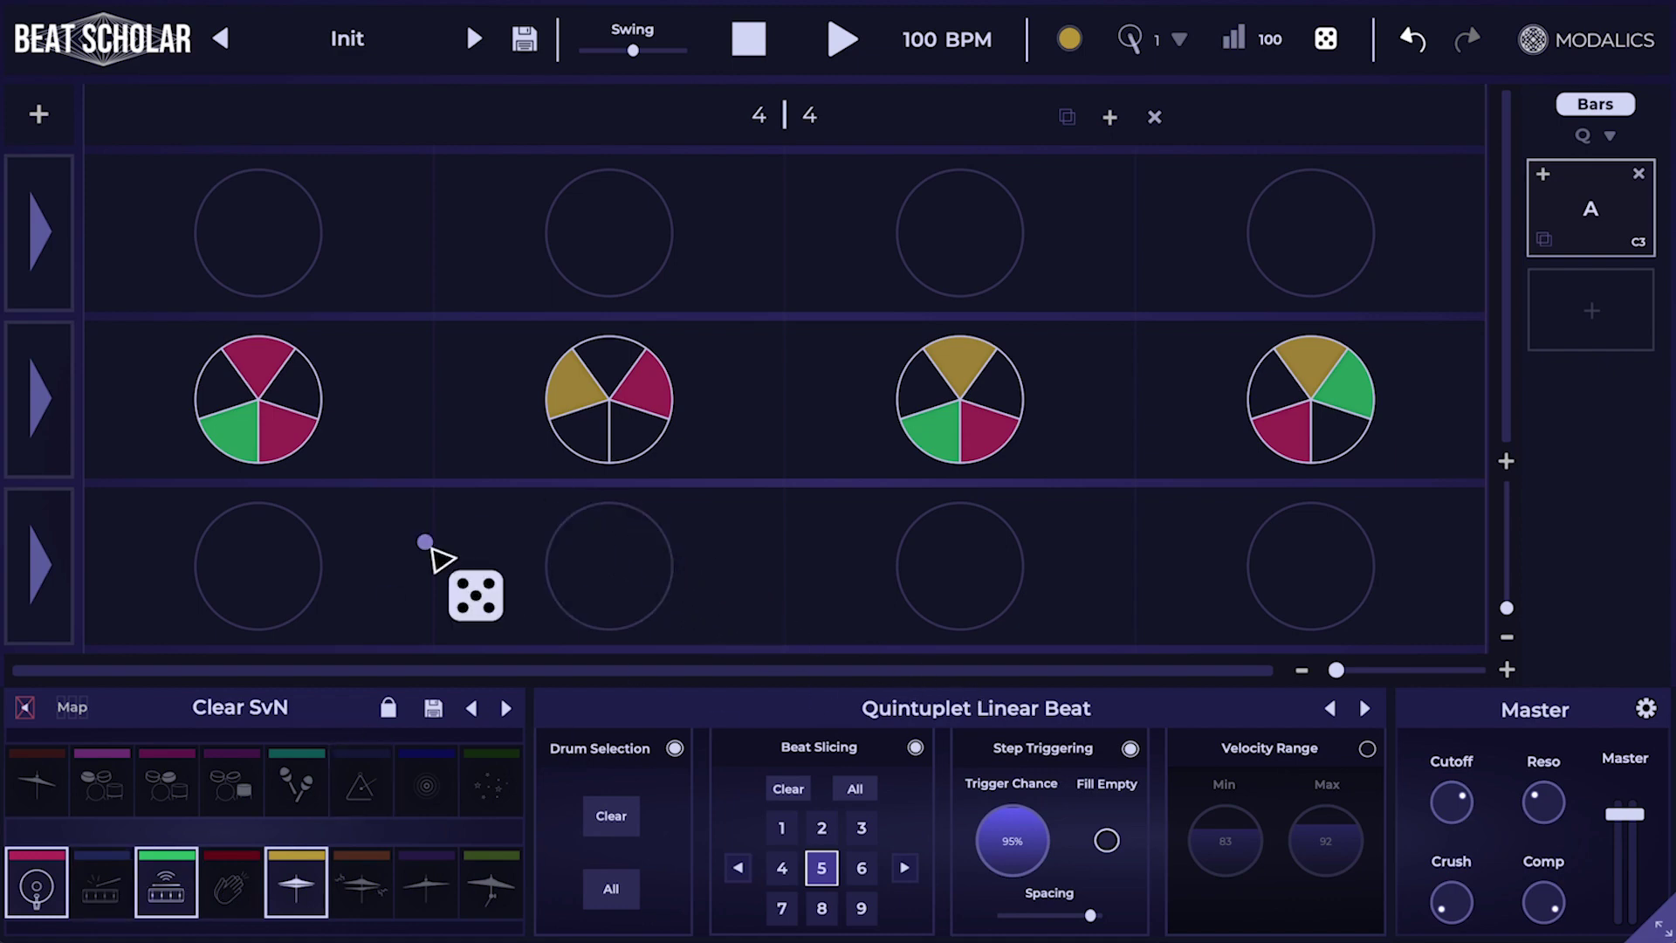
# Step: Clear the middle row's hits, set beat slicing to 4 and 8 only, raise the trigger chance to 100%, and lower the spacing
pyautogui.keyDown('shift'); pyautogui.click(44, 407); pyautogui.keyUp('shift')
pyautogui.keyDown('shift'); pyautogui.click(53, 426); pyautogui.keyUp('shift')
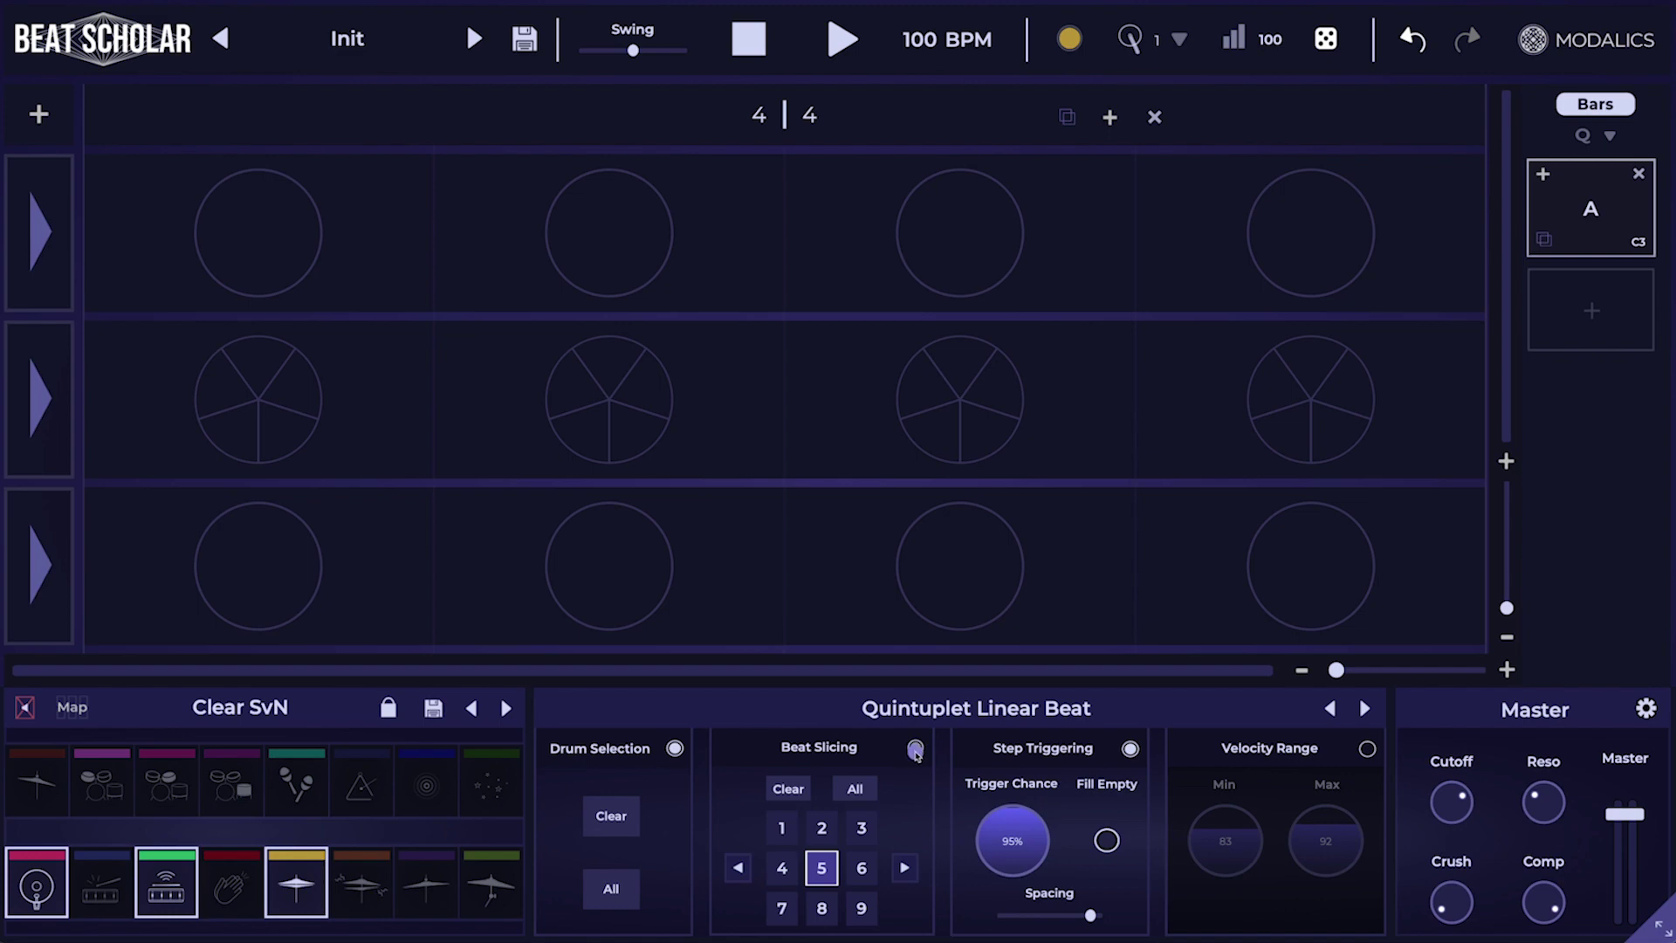
pyautogui.click(821, 867)
pyautogui.click(781, 867)
pyautogui.click(825, 903)
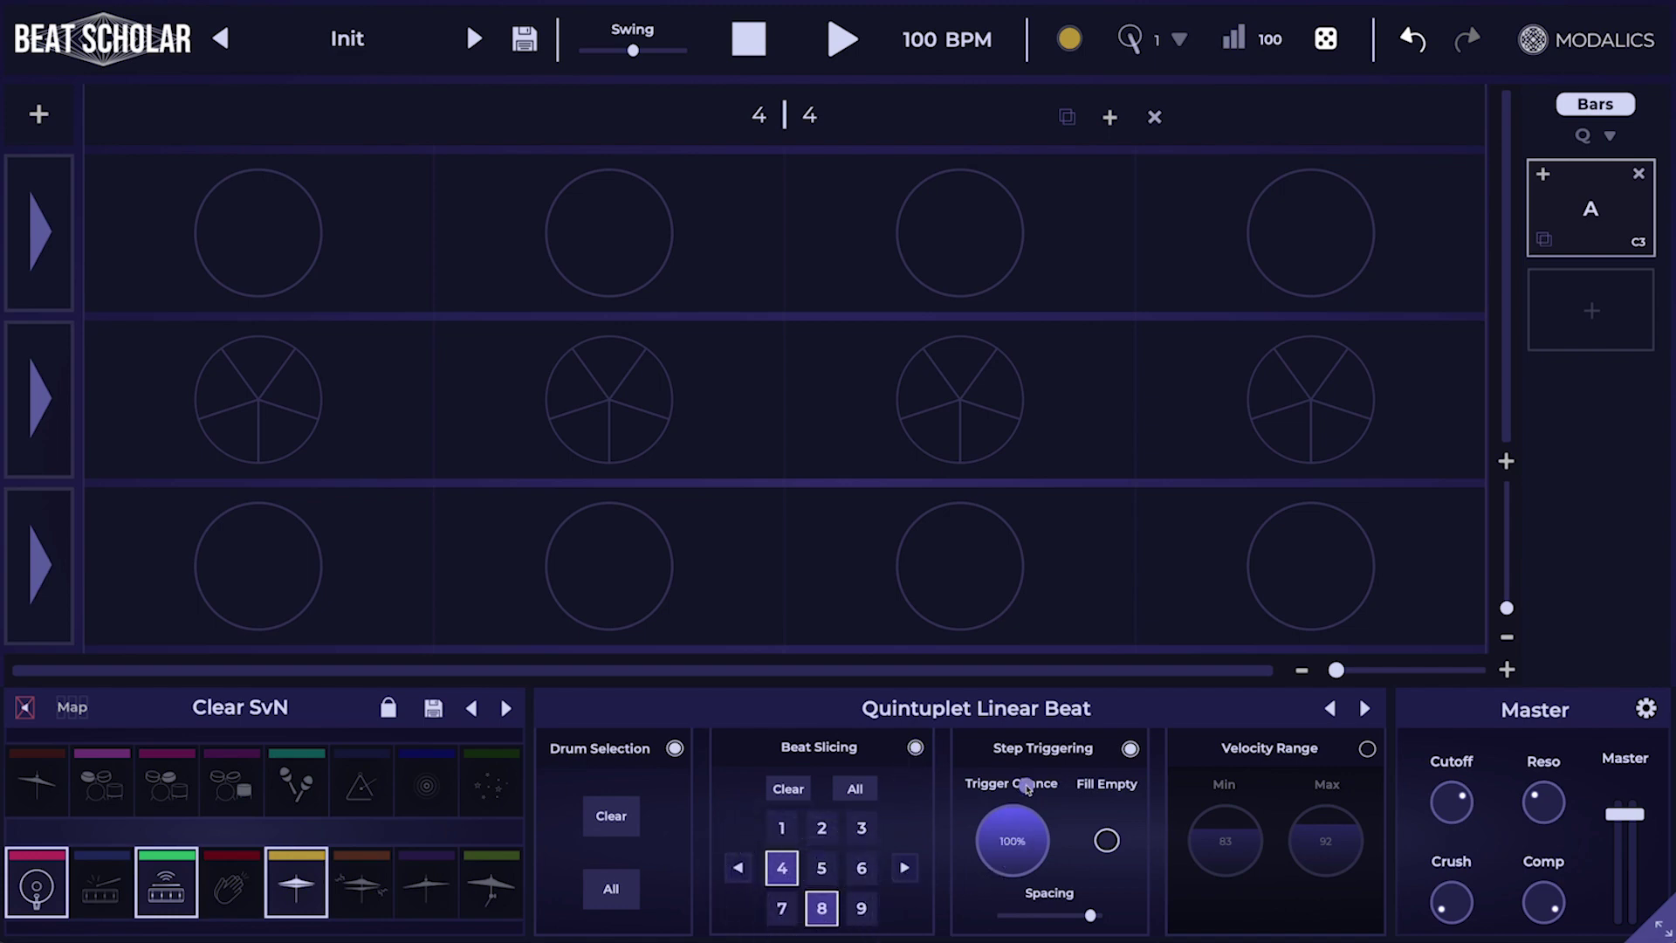
pyautogui.moveTo(1090, 915); pyautogui.dragTo(1062, 916)
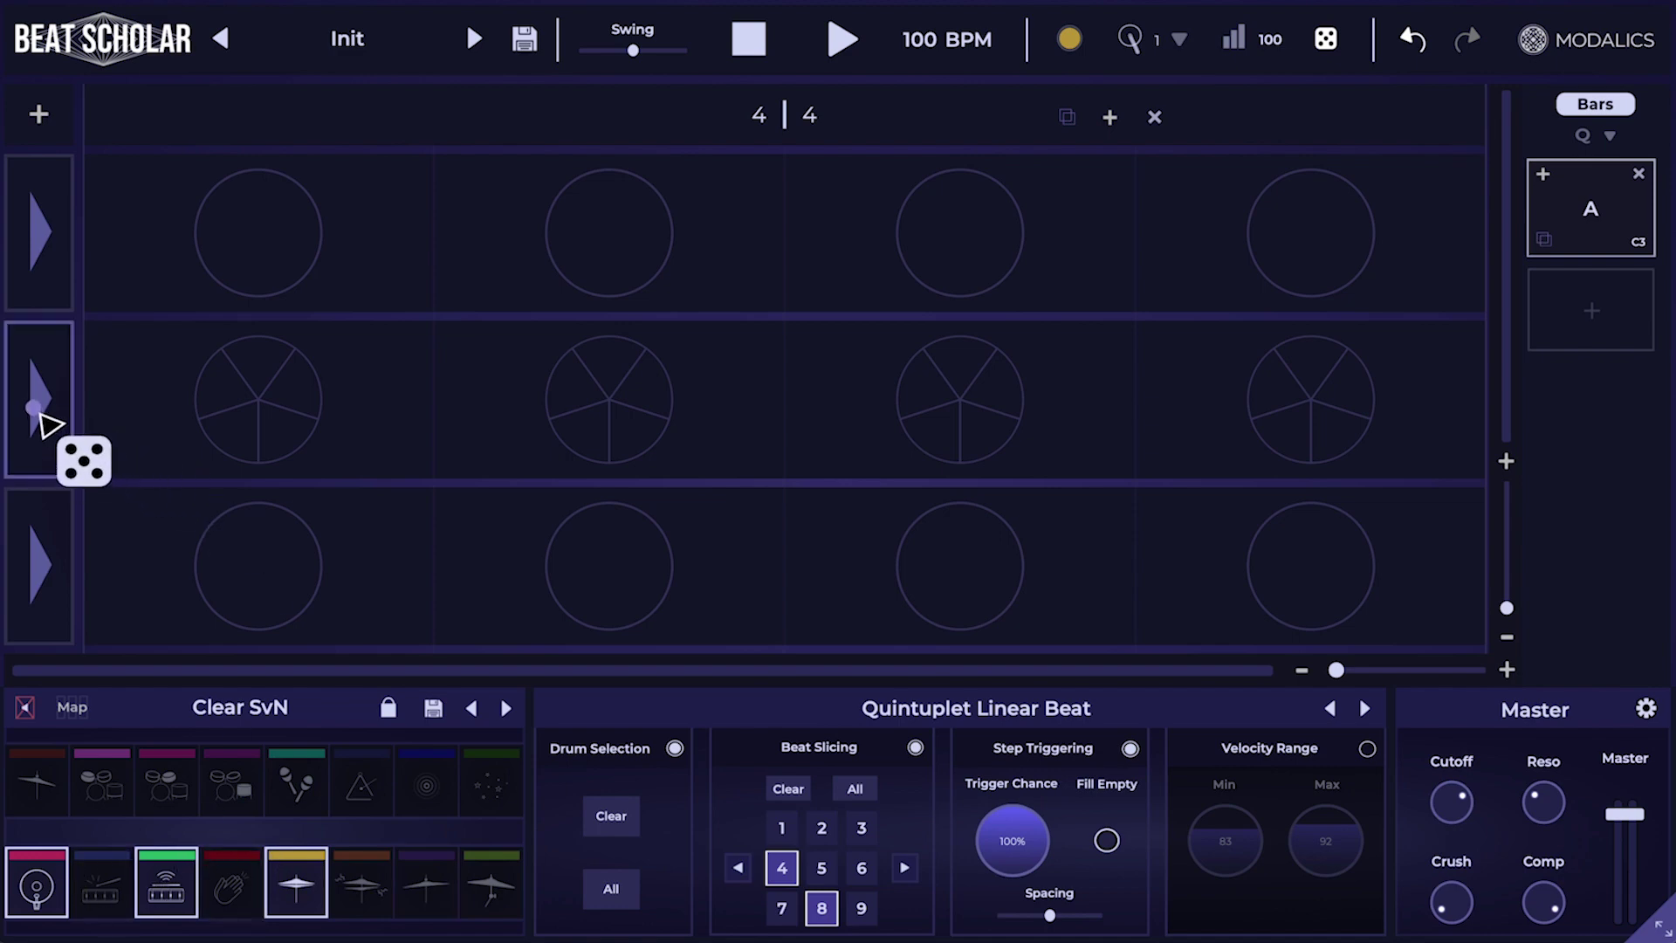
# Step: Randomize and play the middle row, and duplicate the 4/4 measure twice
pyautogui.click(38, 410)
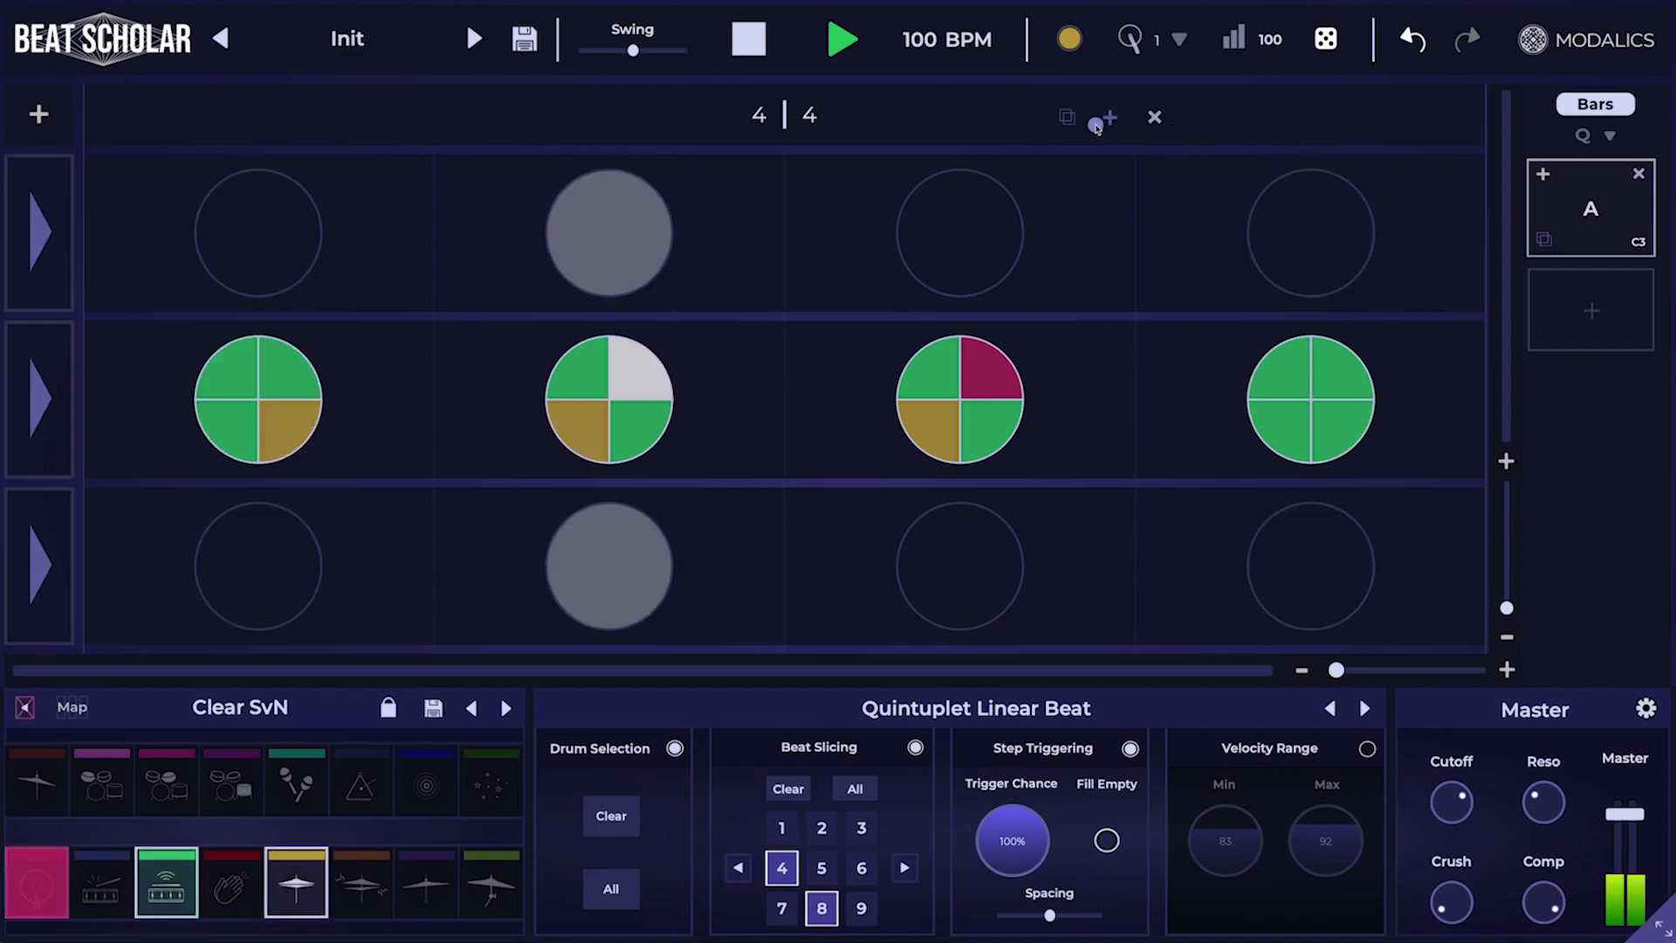
pyautogui.press('space')
pyautogui.click(1066, 117)
pyautogui.click(1271, 117)
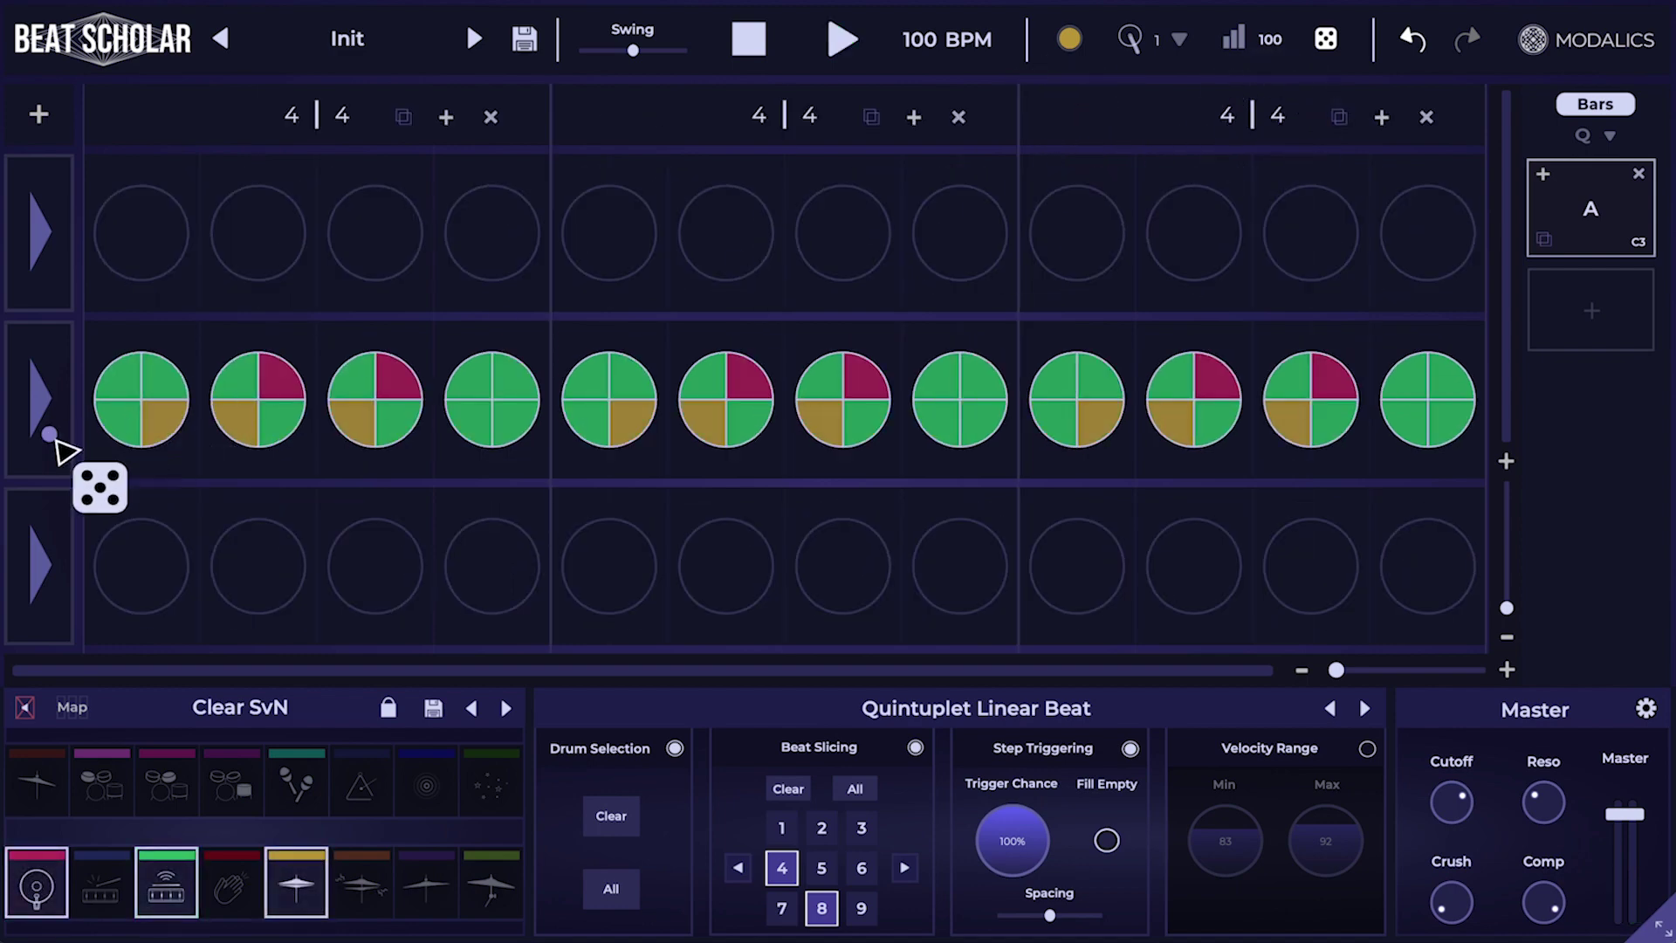
# Step: Randomize the middle row across all three measures while it plays, re-randomizing the third measure's first beat as well
pyautogui.click(35, 412)
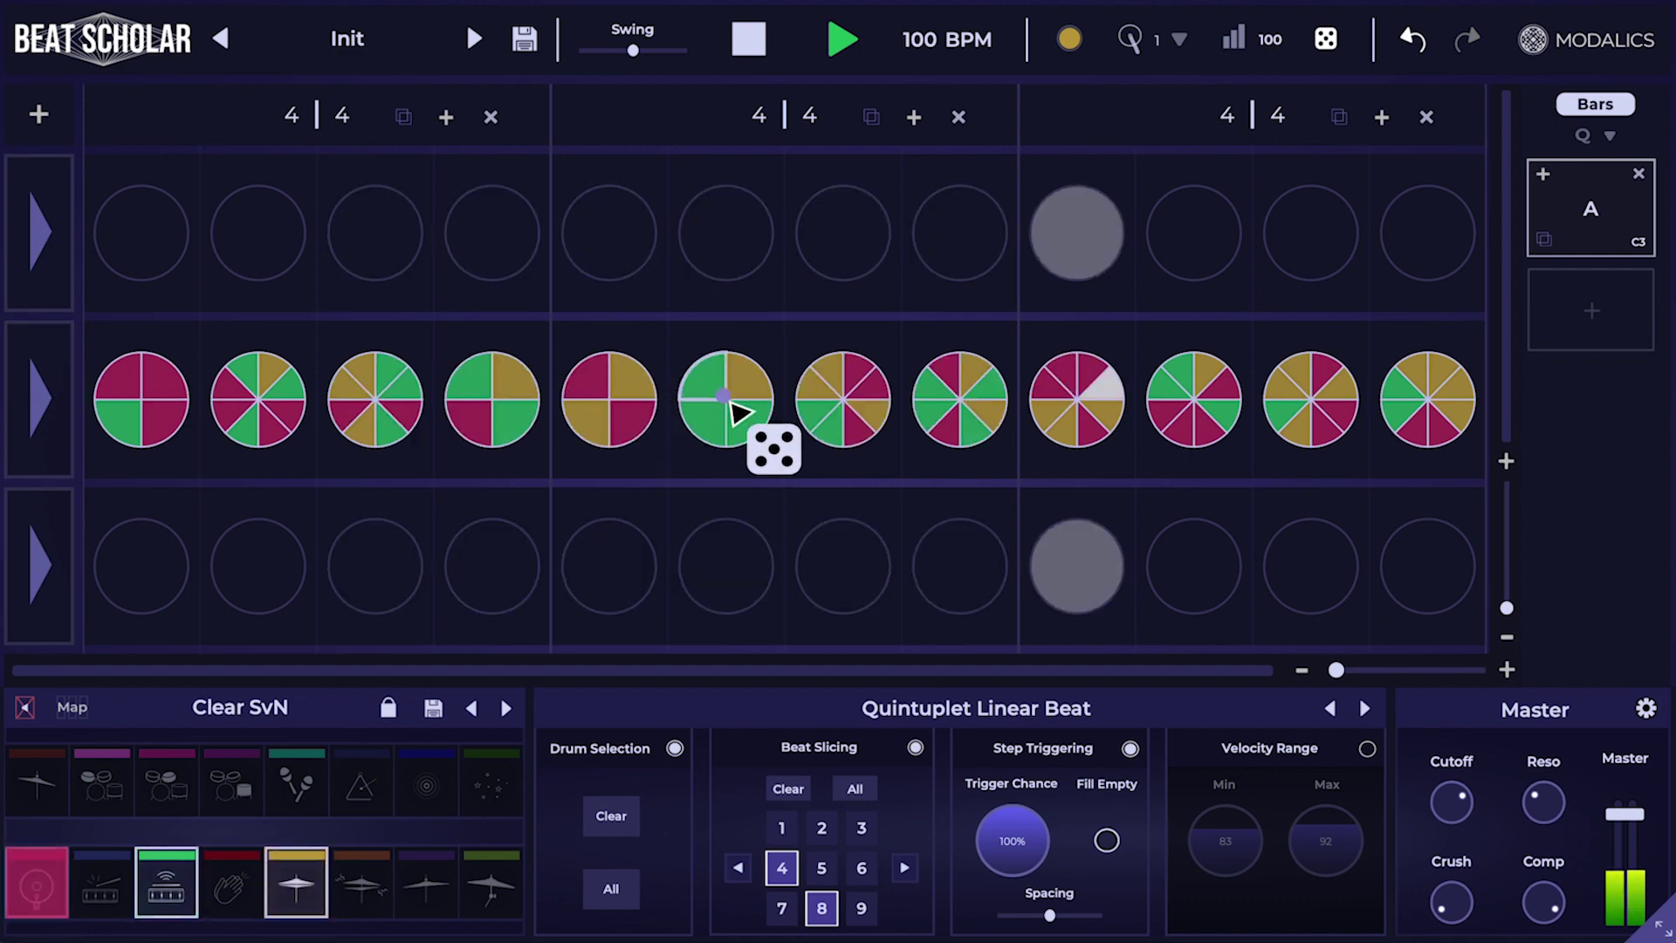
pyautogui.click(1069, 400)
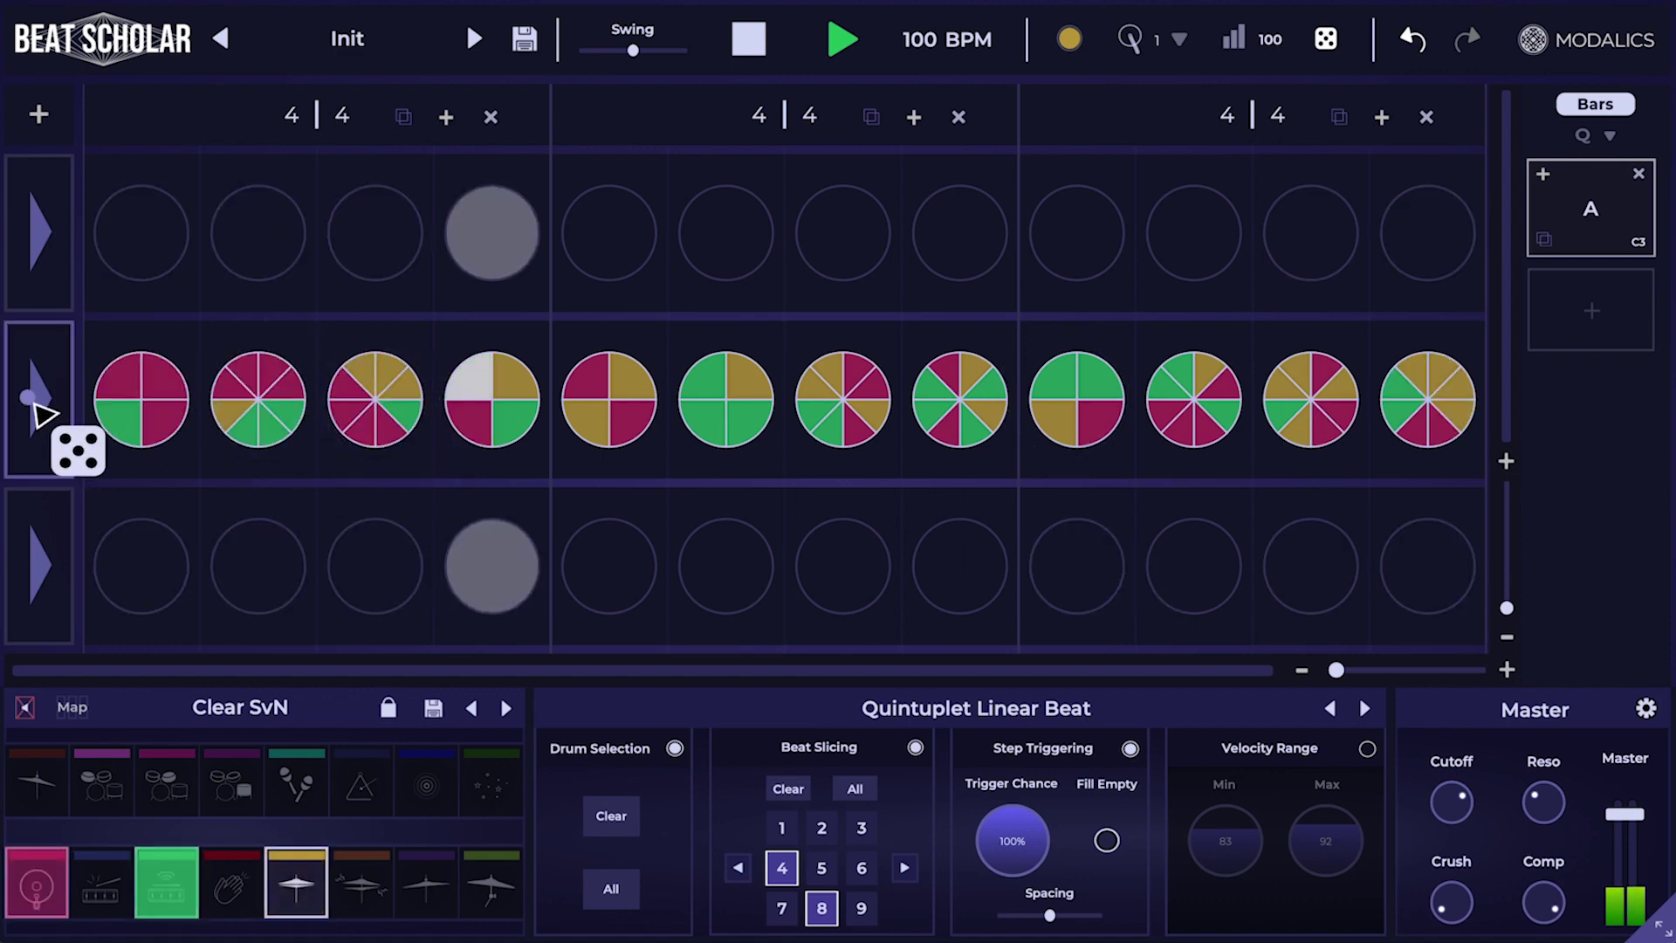
pyautogui.click(35, 406)
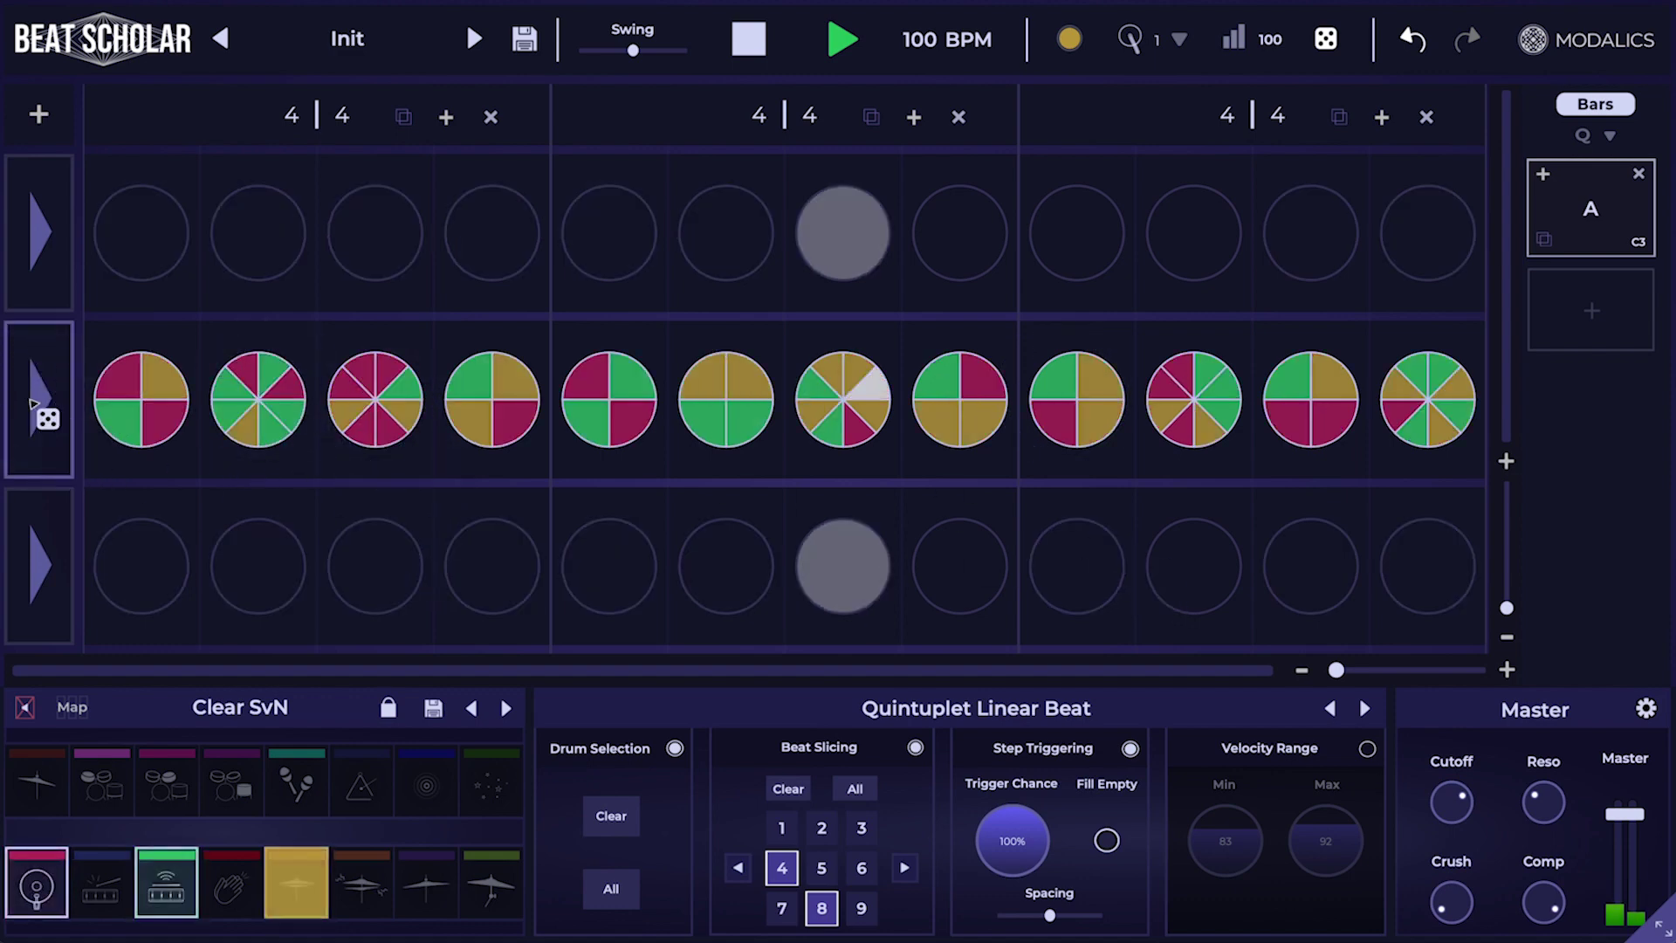
pyautogui.press('space')
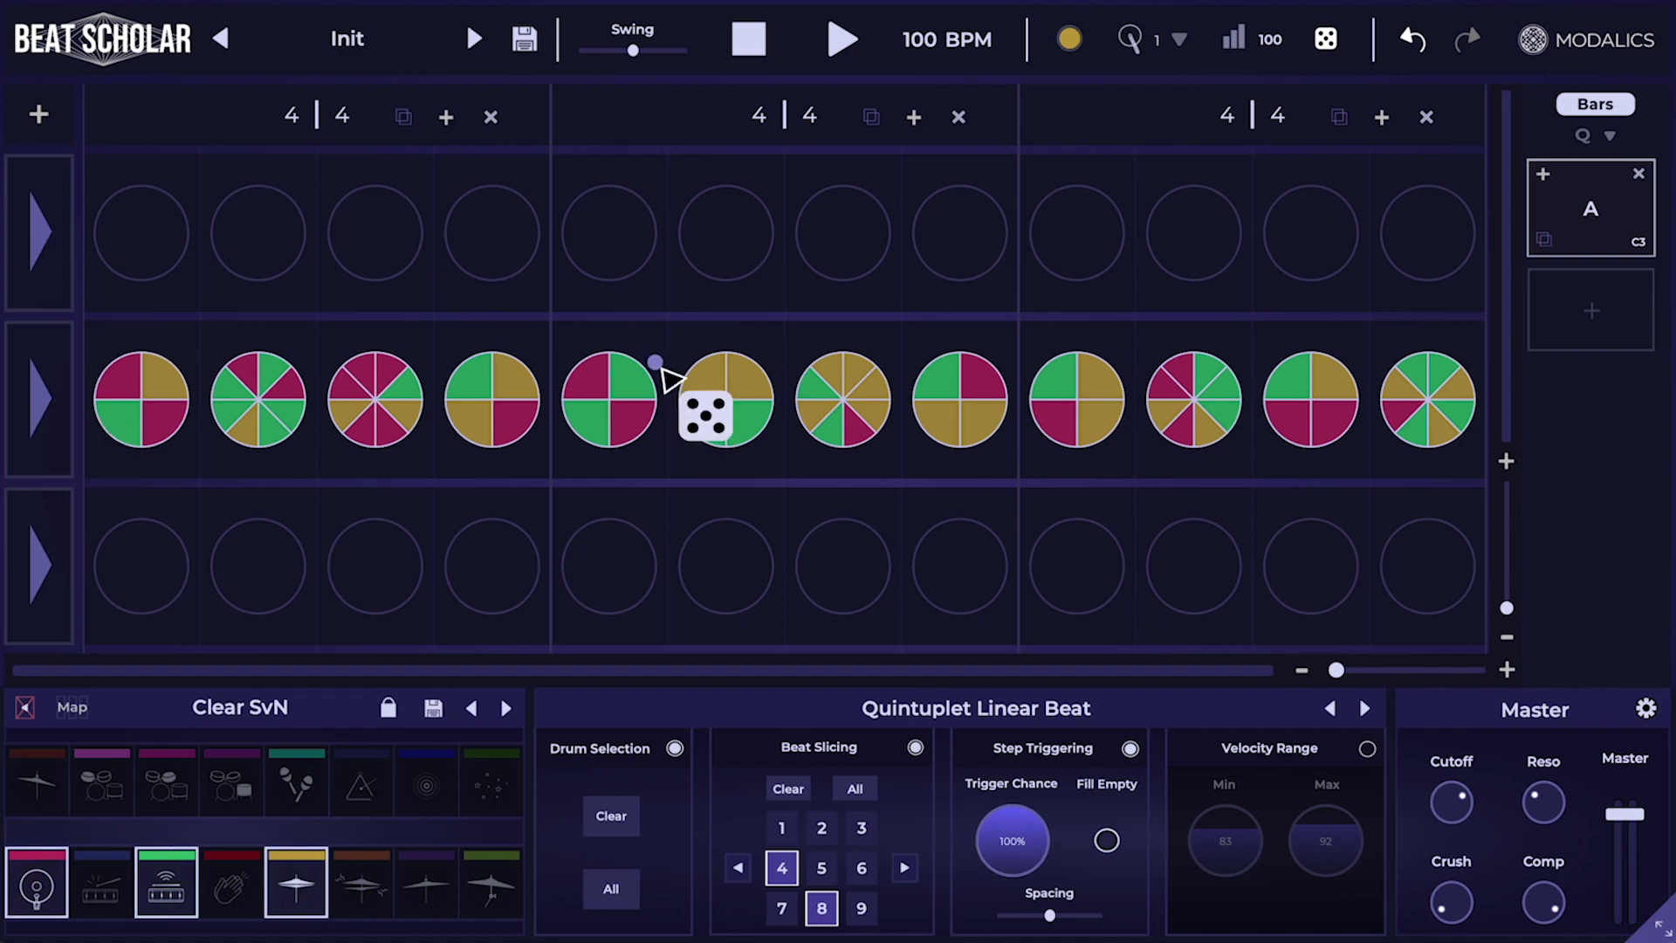
# Step: Enable the velocity range with a minimum of 52, and randomize and play the middle row
pyautogui.click(1366, 747)
pyautogui.moveTo(1227, 838); pyautogui.dragTo(1220, 882)
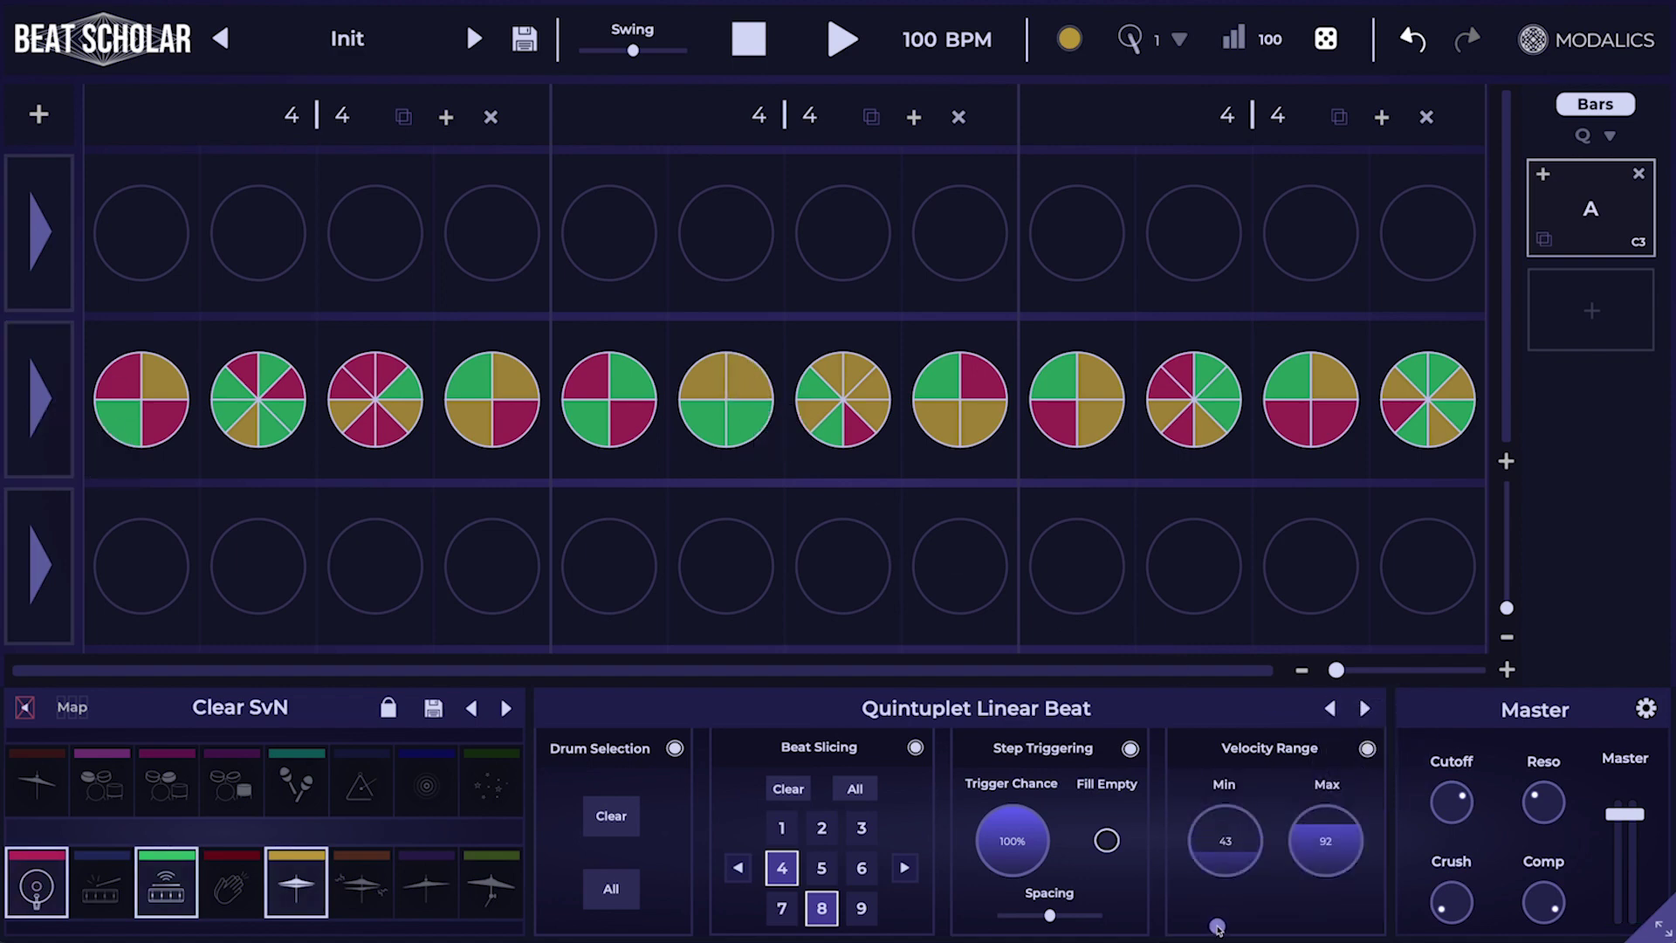
pyautogui.click(51, 389)
pyautogui.press('space')
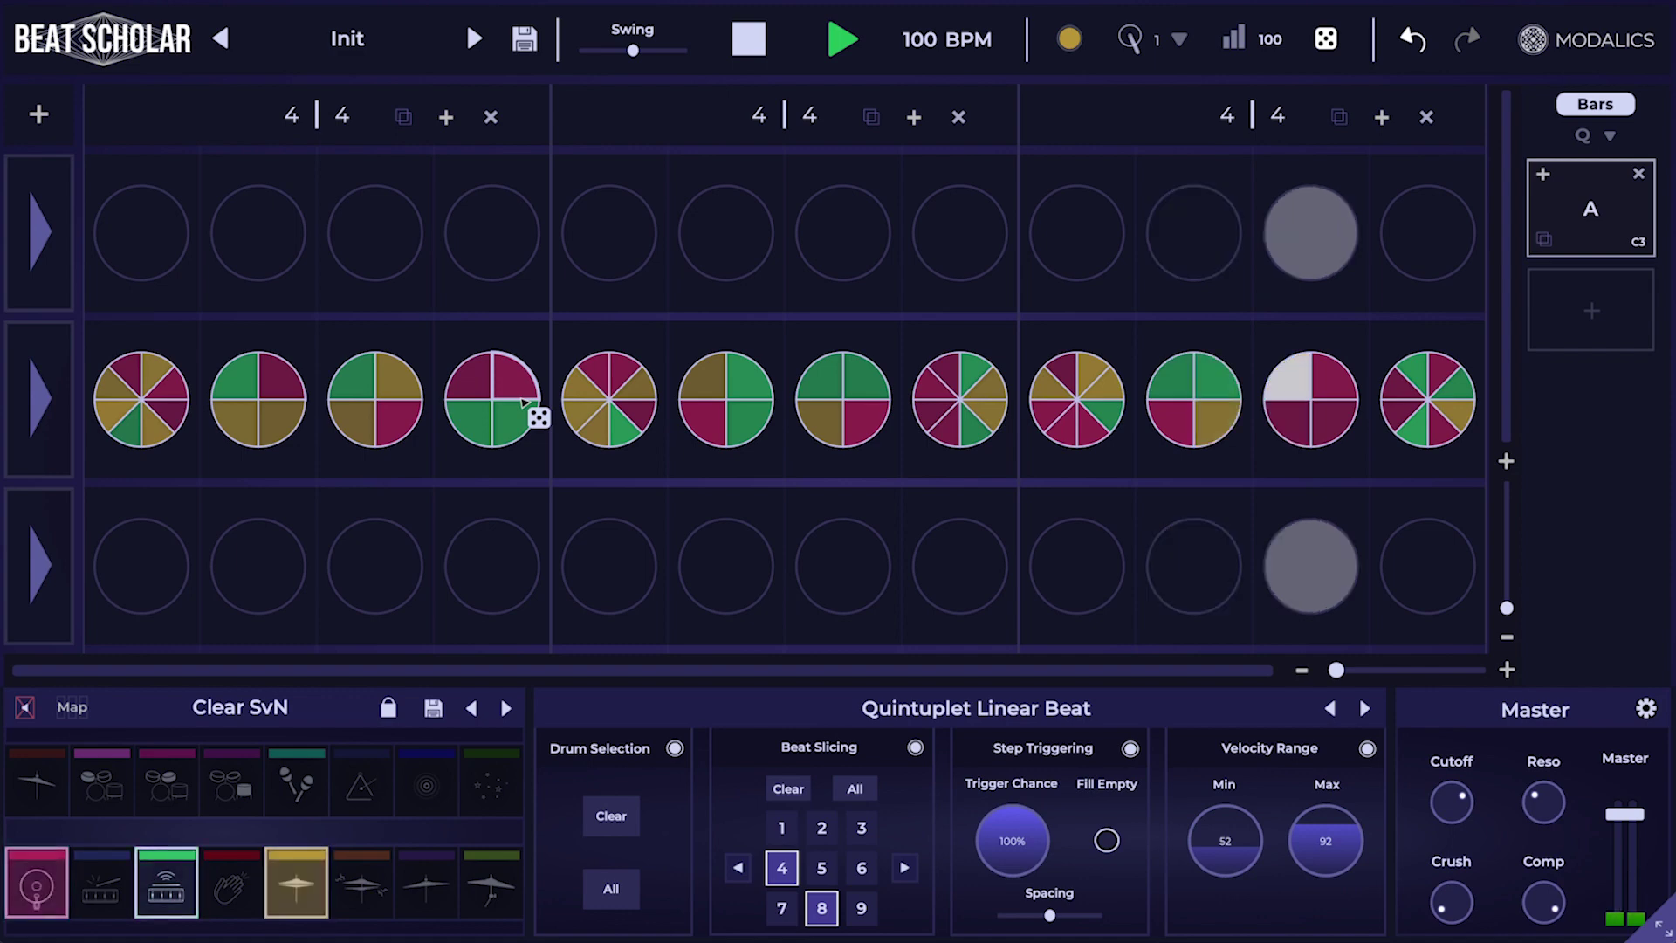
pyautogui.press('space')
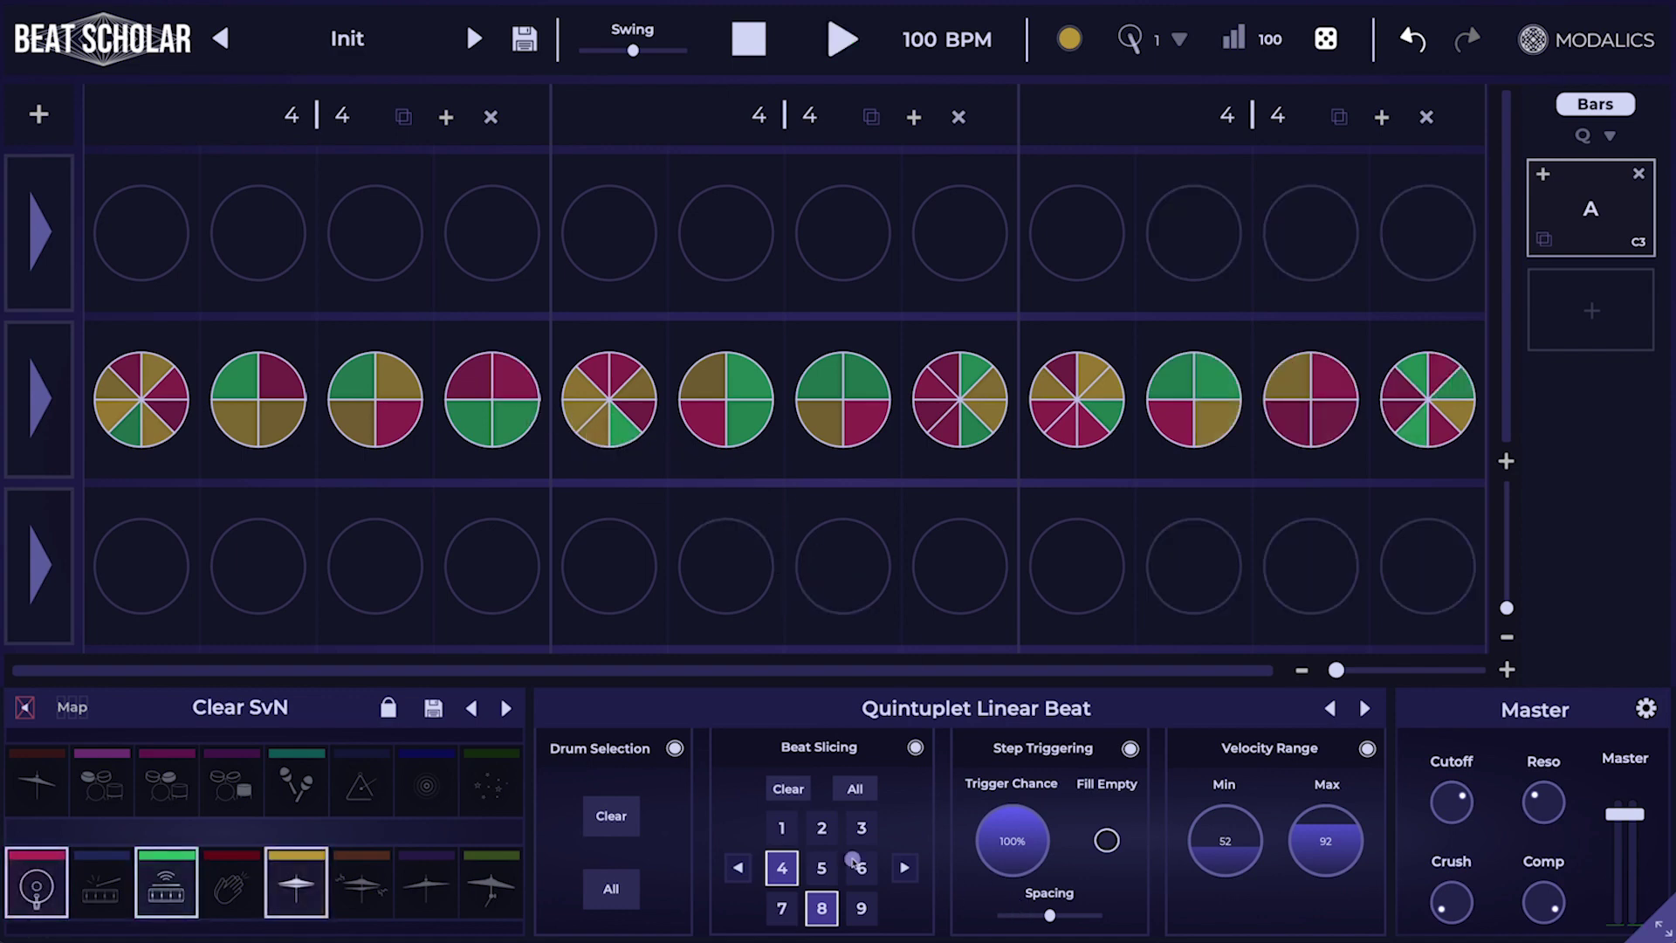
# Step: Set the trigger chance to 85% and save the randomizer settings as the preset "Linear 16th note groove"
pyautogui.moveTo(1031, 849); pyautogui.dragTo(1034, 880)
pyautogui.click(1047, 719)
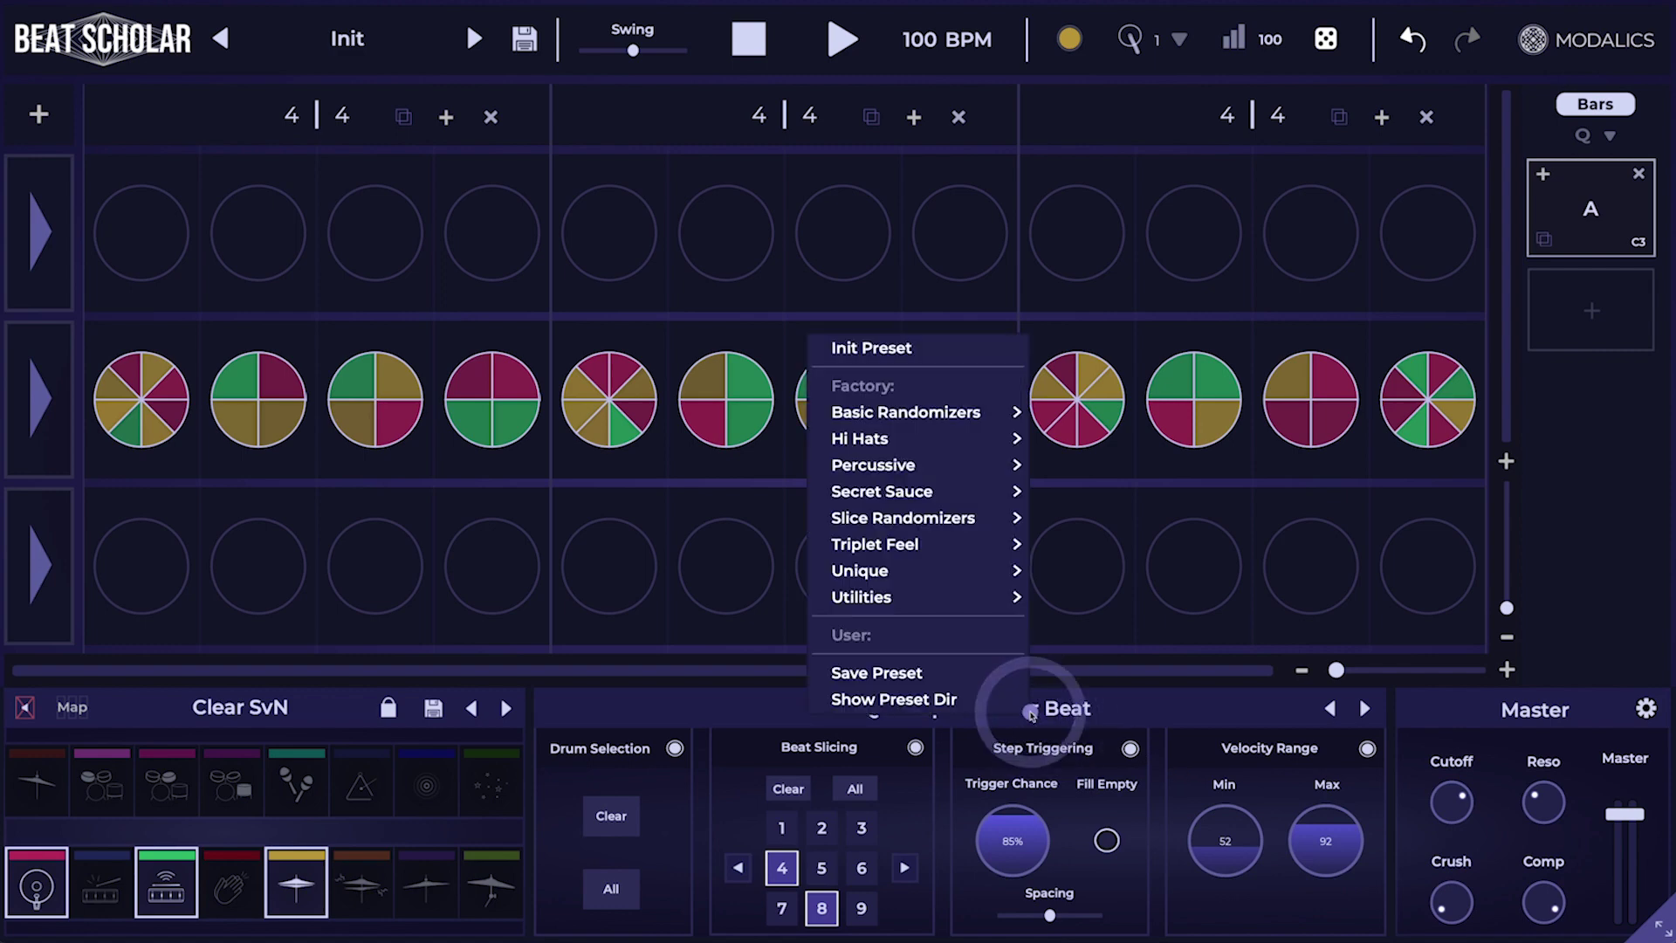
pyautogui.click(960, 672)
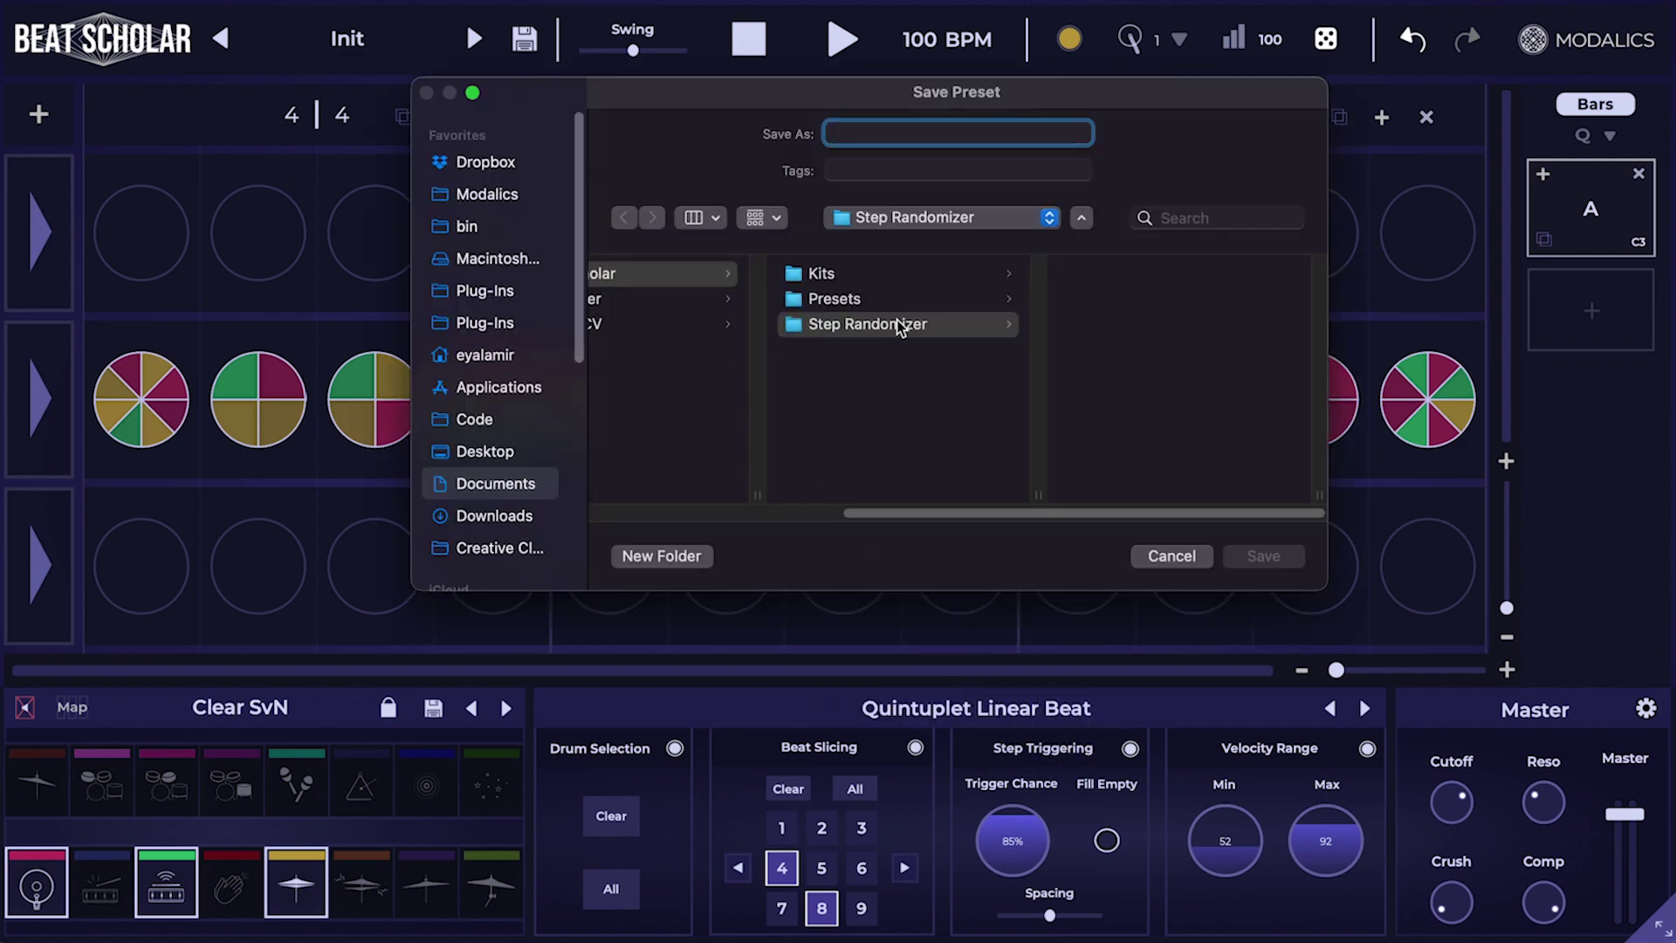
pyautogui.write('Linear 16th note groove')
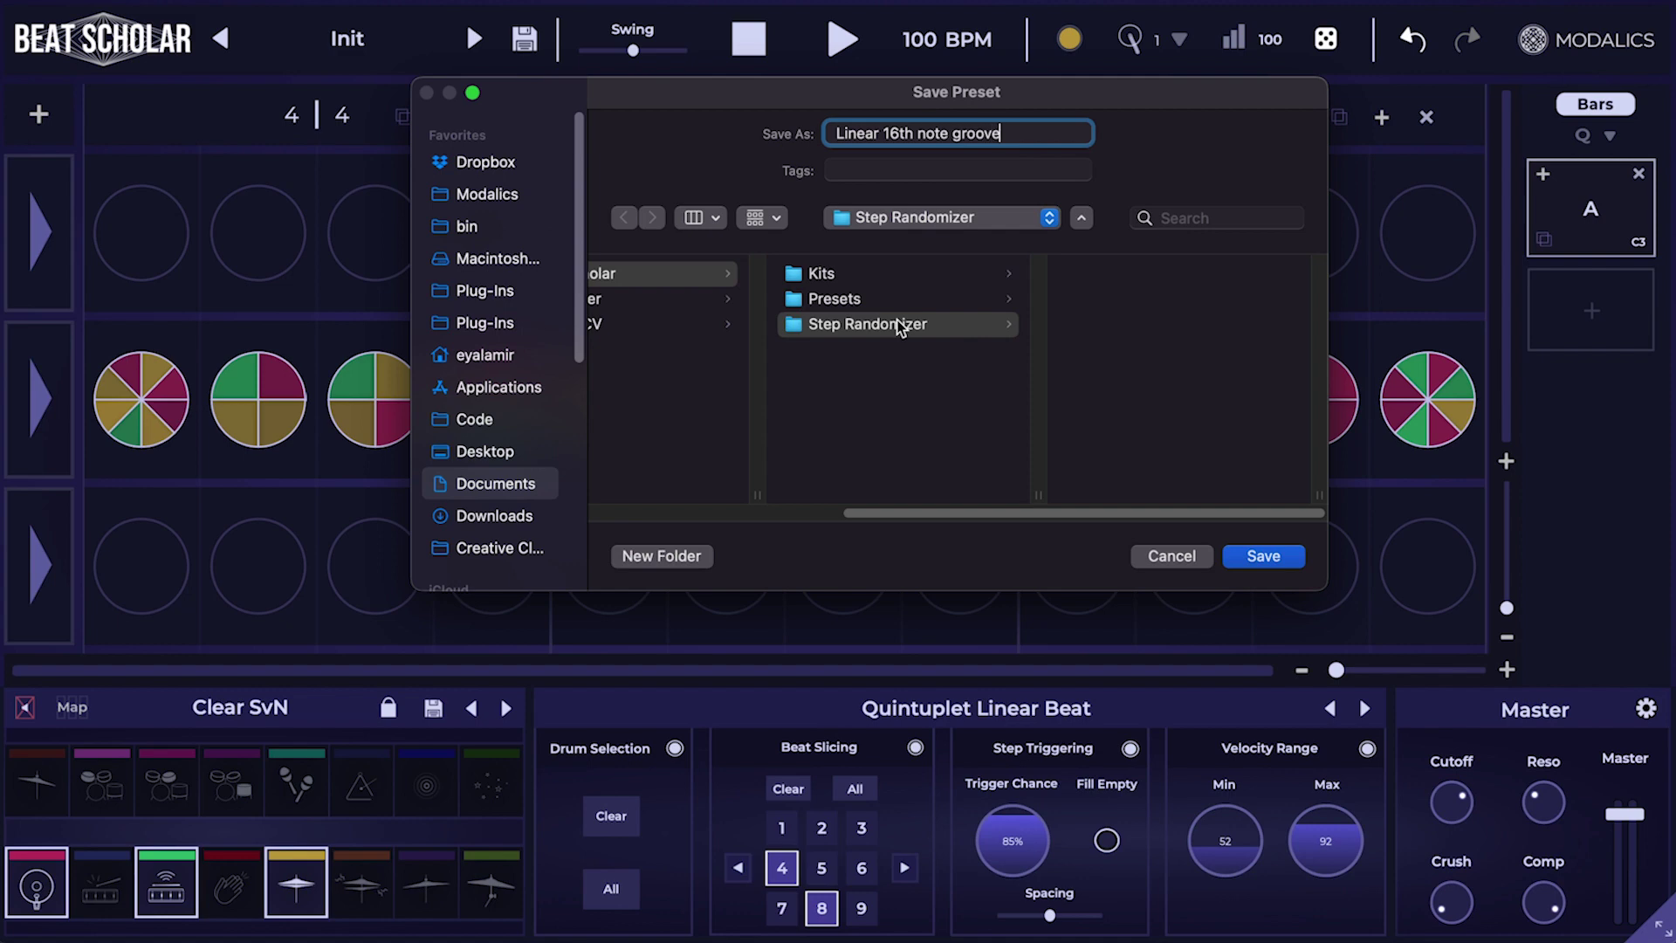
pyautogui.press('Return')
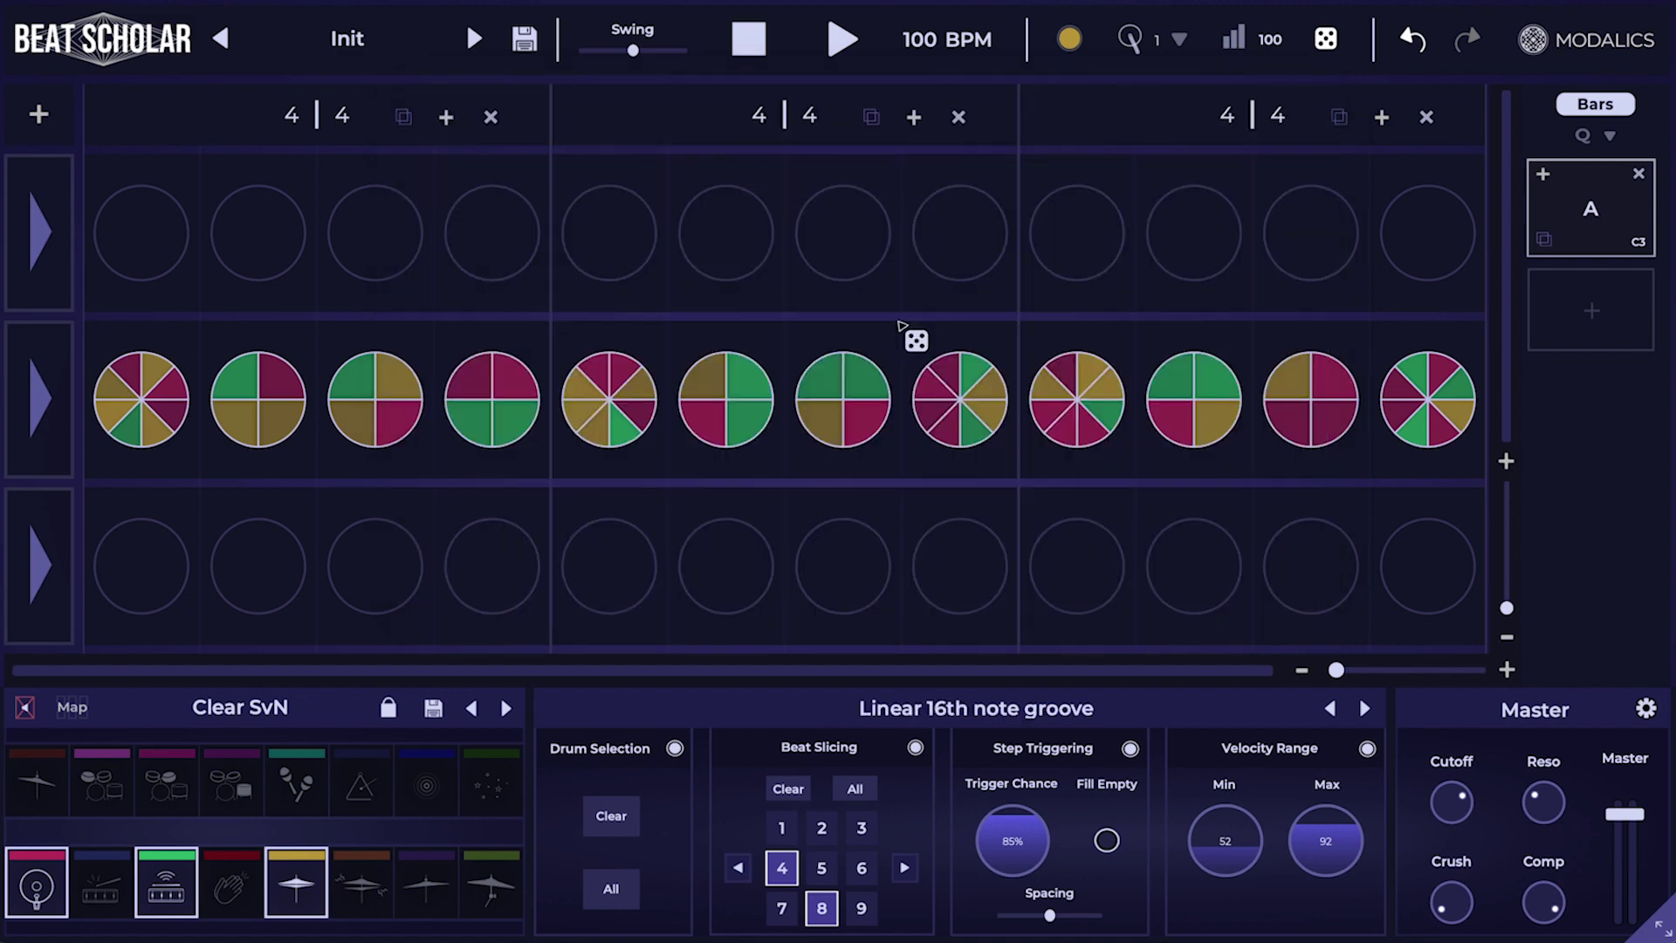
# Step: Check the randomizer's user presets for the saved groove and leave randomizer mode
pyautogui.click(966, 709)
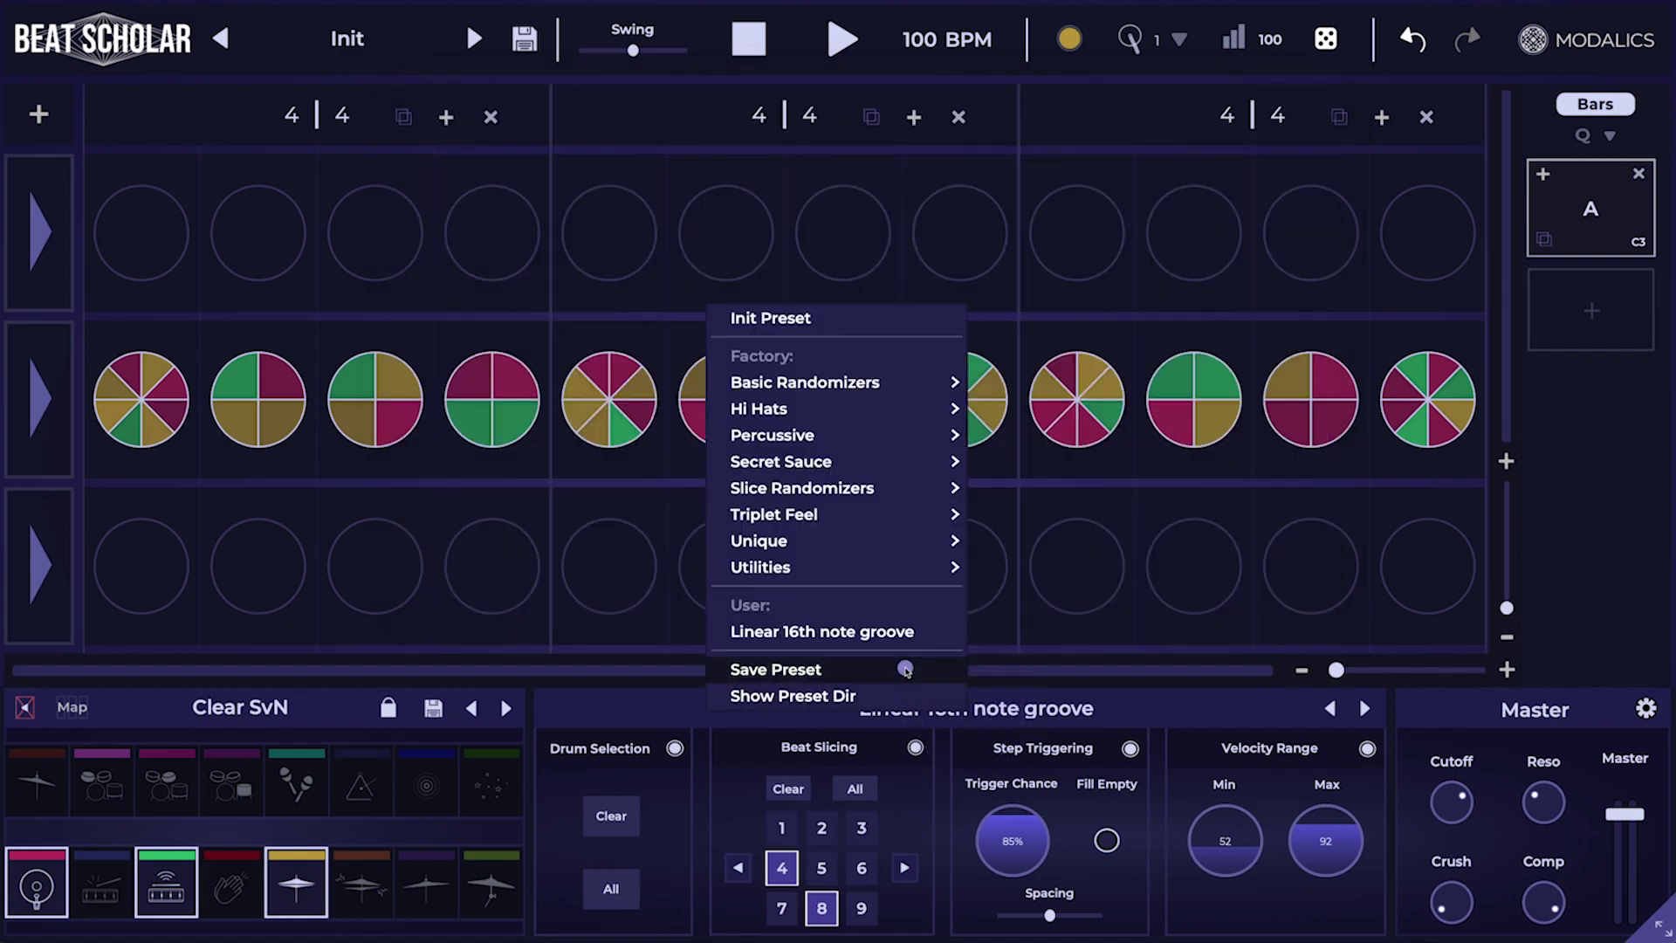
pyautogui.click(1095, 655)
pyautogui.press('Escape')
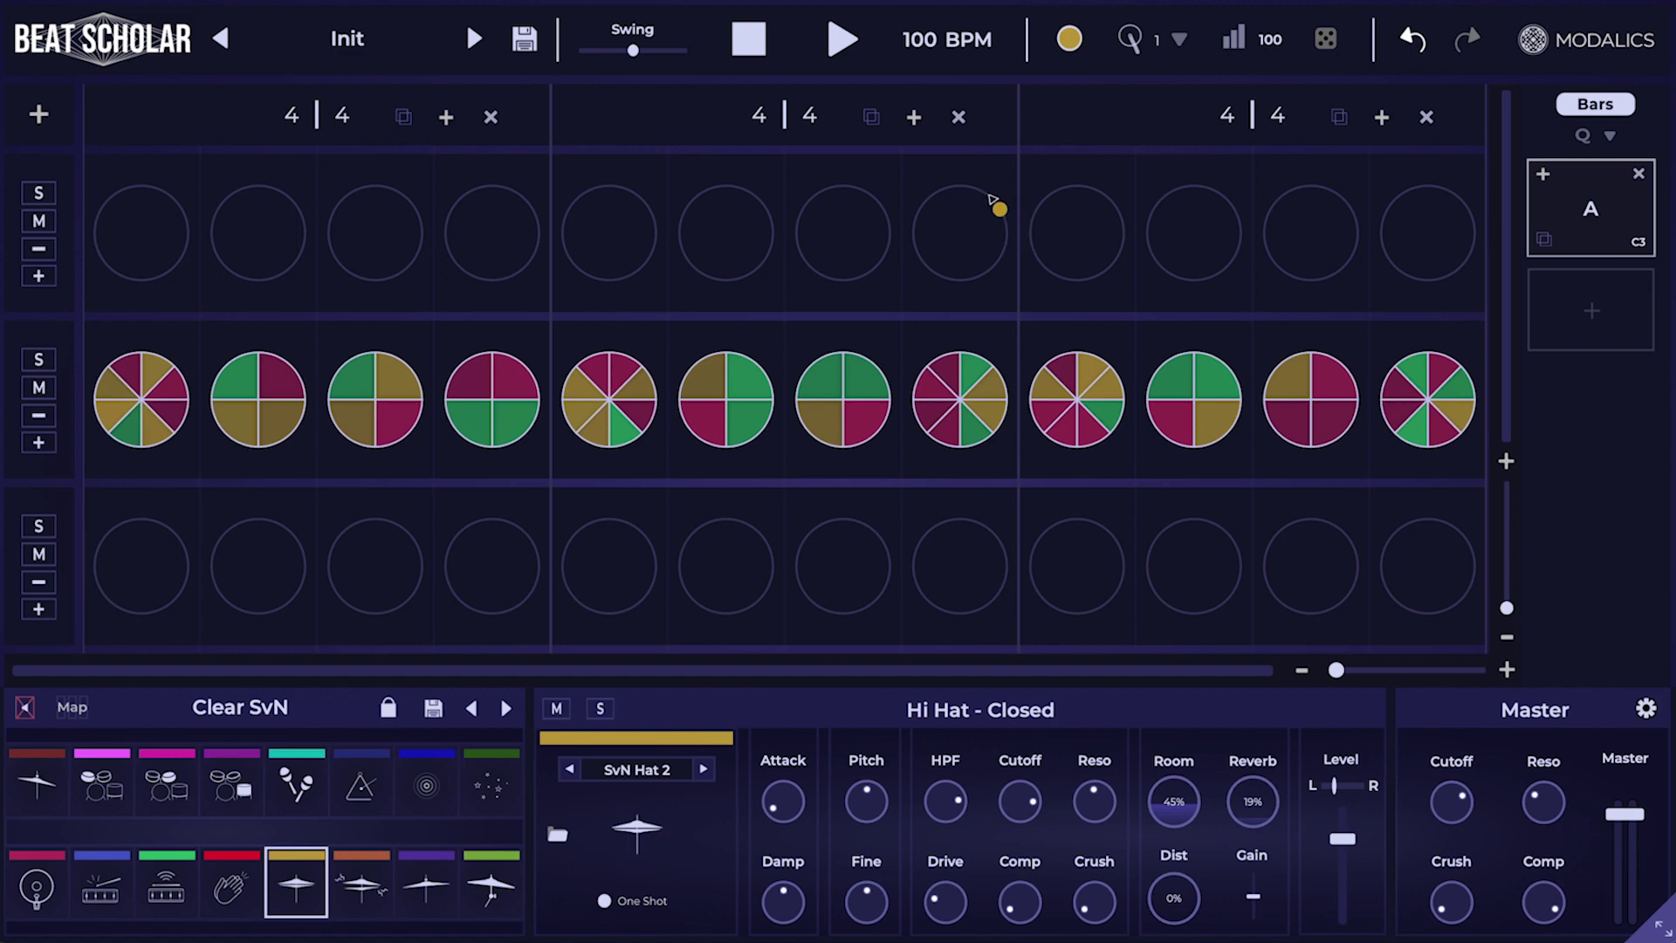
# Step: Toggle randomizer mode on and back off
pyautogui.hotkey('shift', '/')
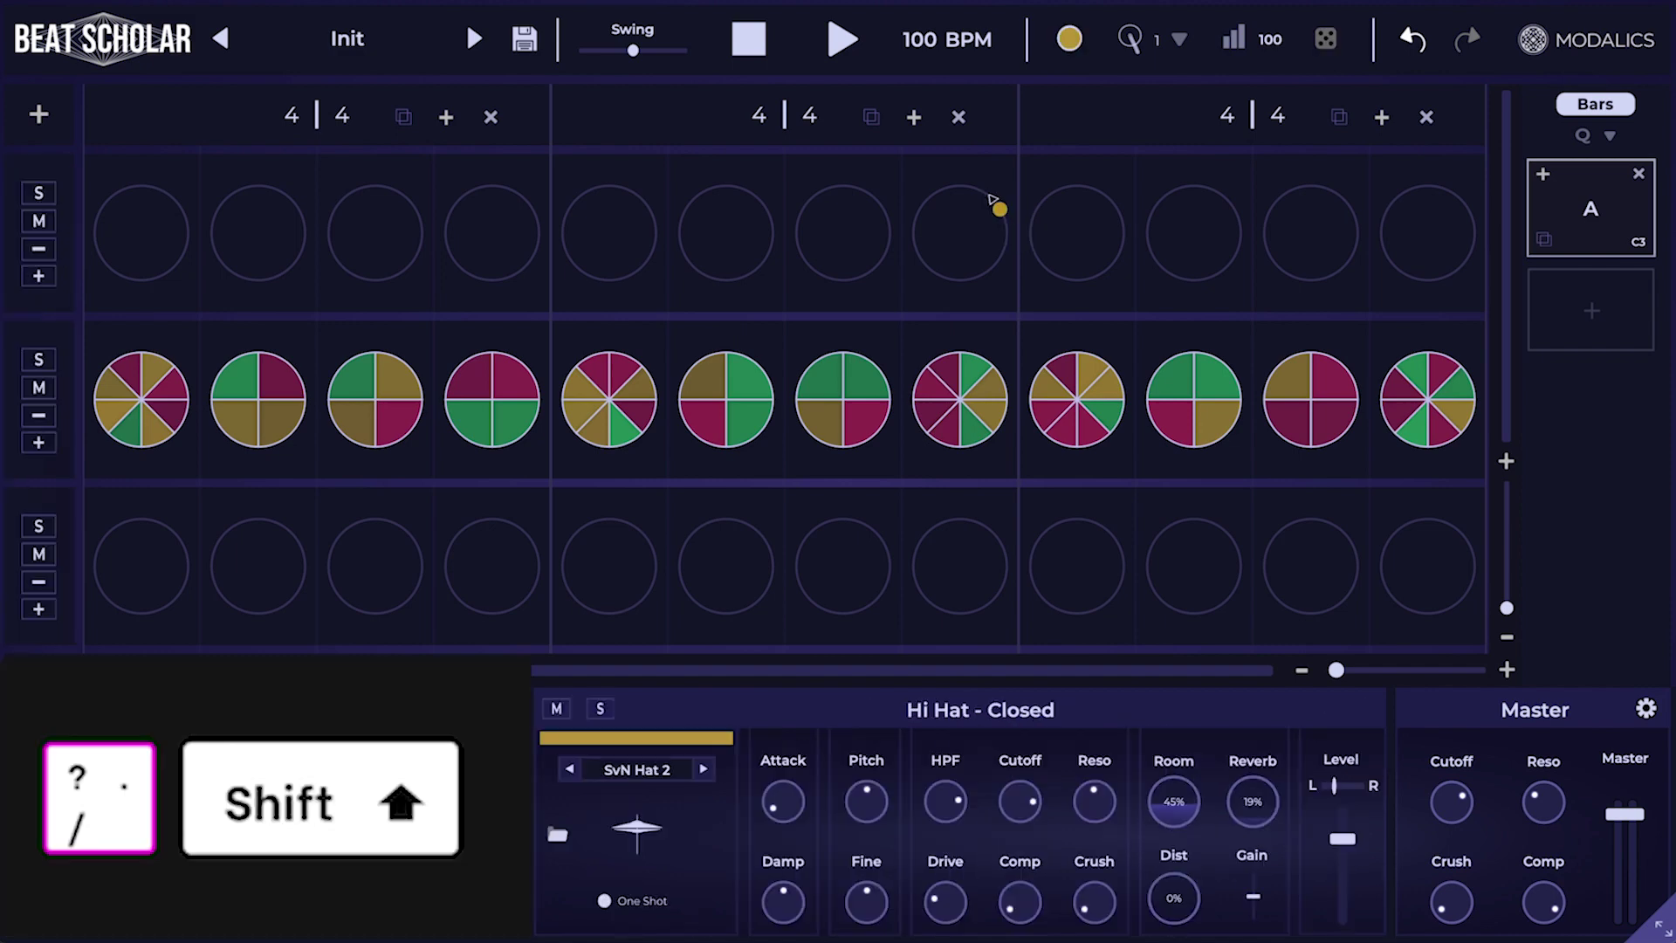
pyautogui.hotkey('shift', '/')
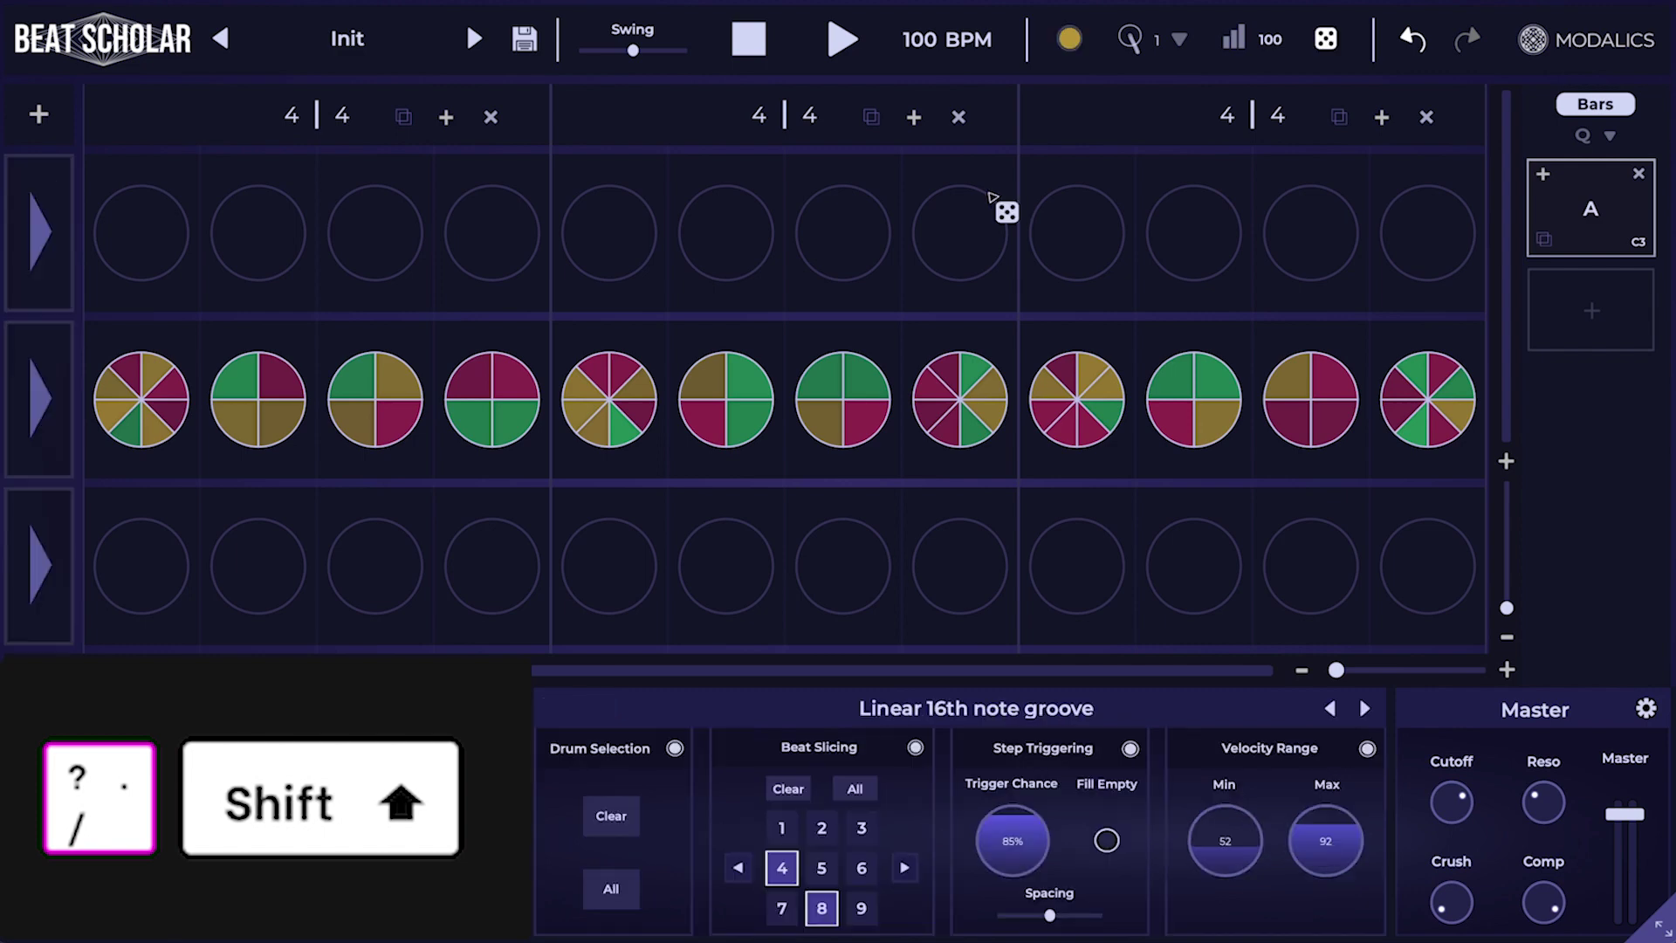
pyautogui.hotkey('shift', '/')
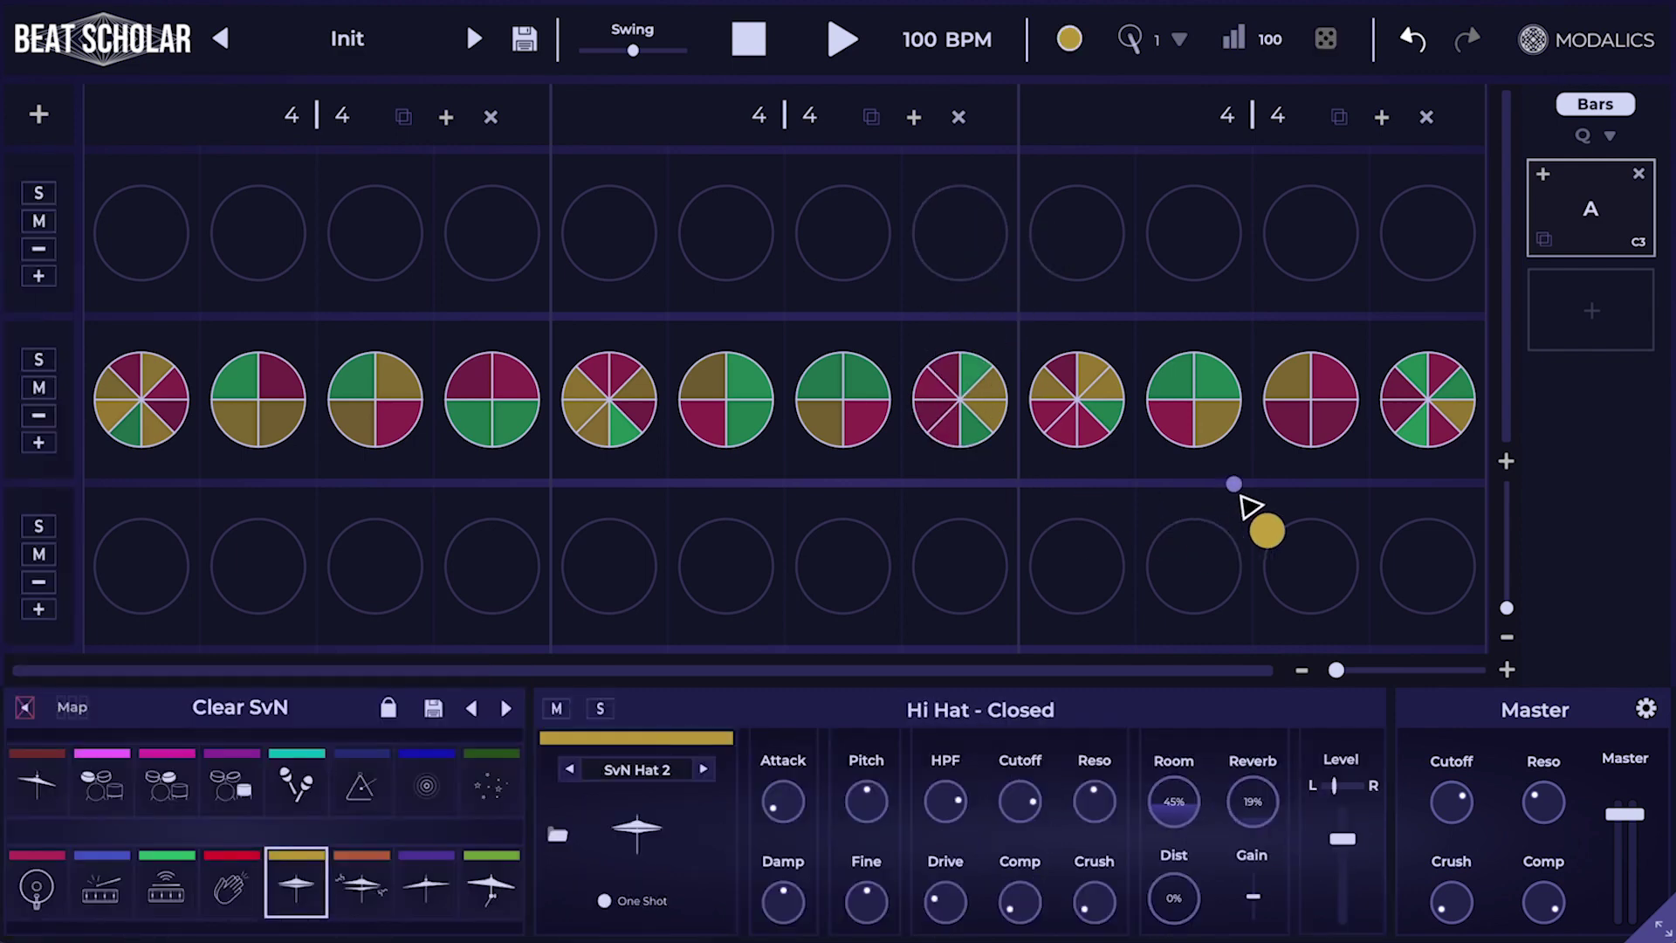
# Step: Place a kick on the first measure's fourth beat and a snare on the second measure's fourth beat in the bottom row
pyautogui.press('1')
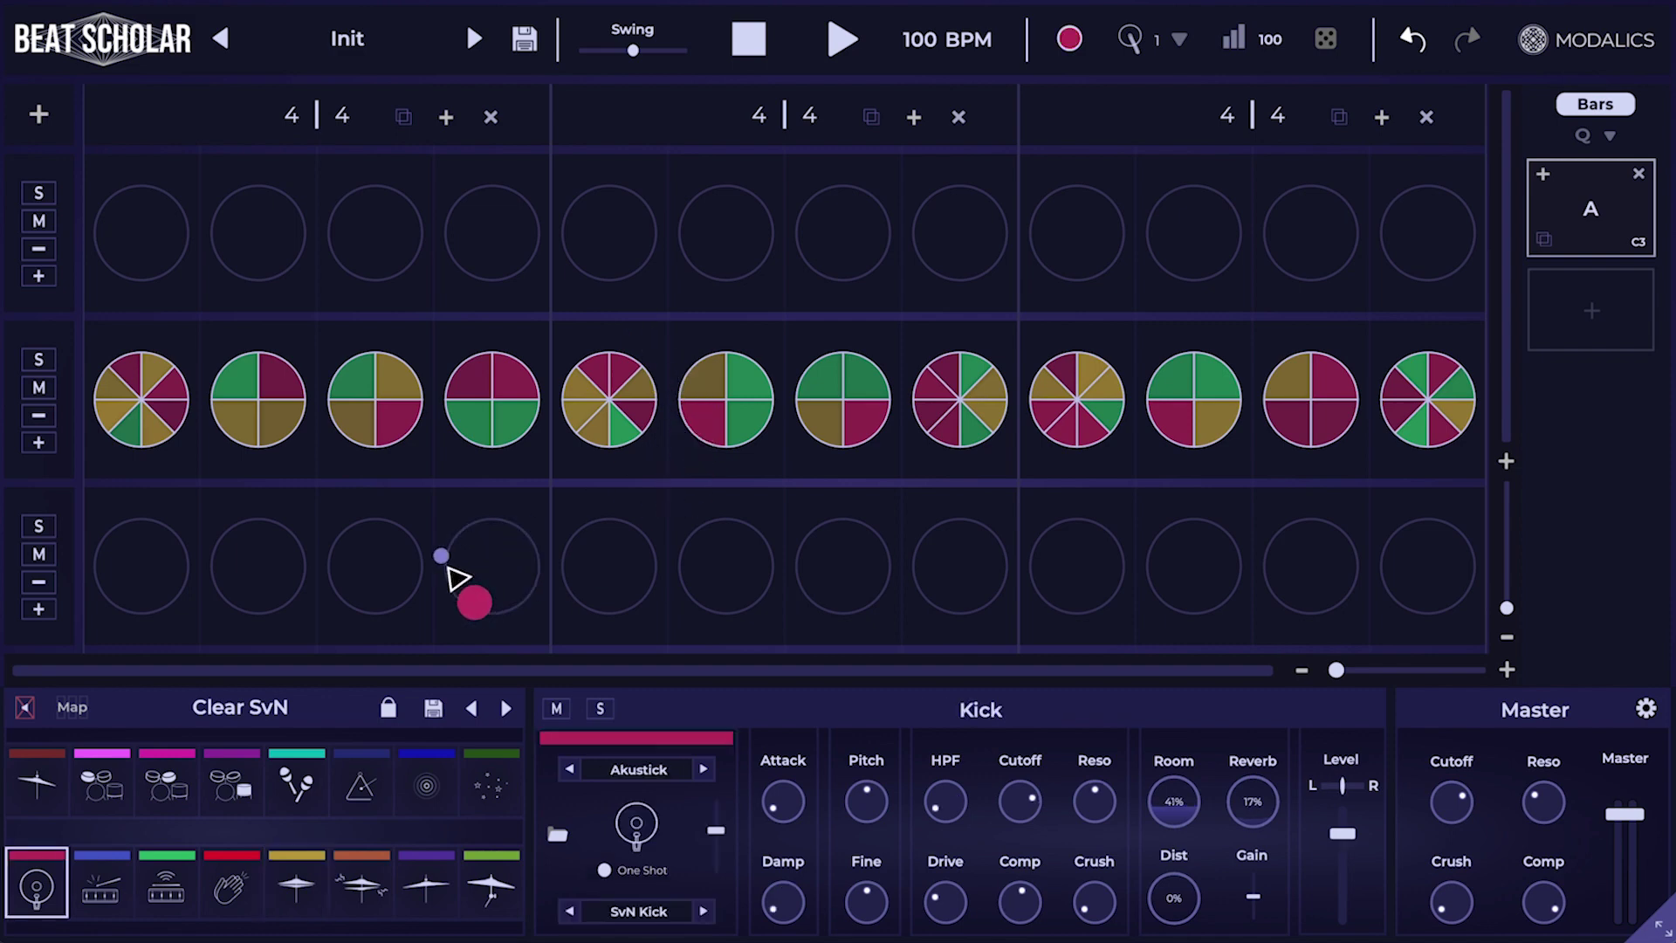
pyautogui.click(465, 581)
pyautogui.press('2')
pyautogui.click(991, 583)
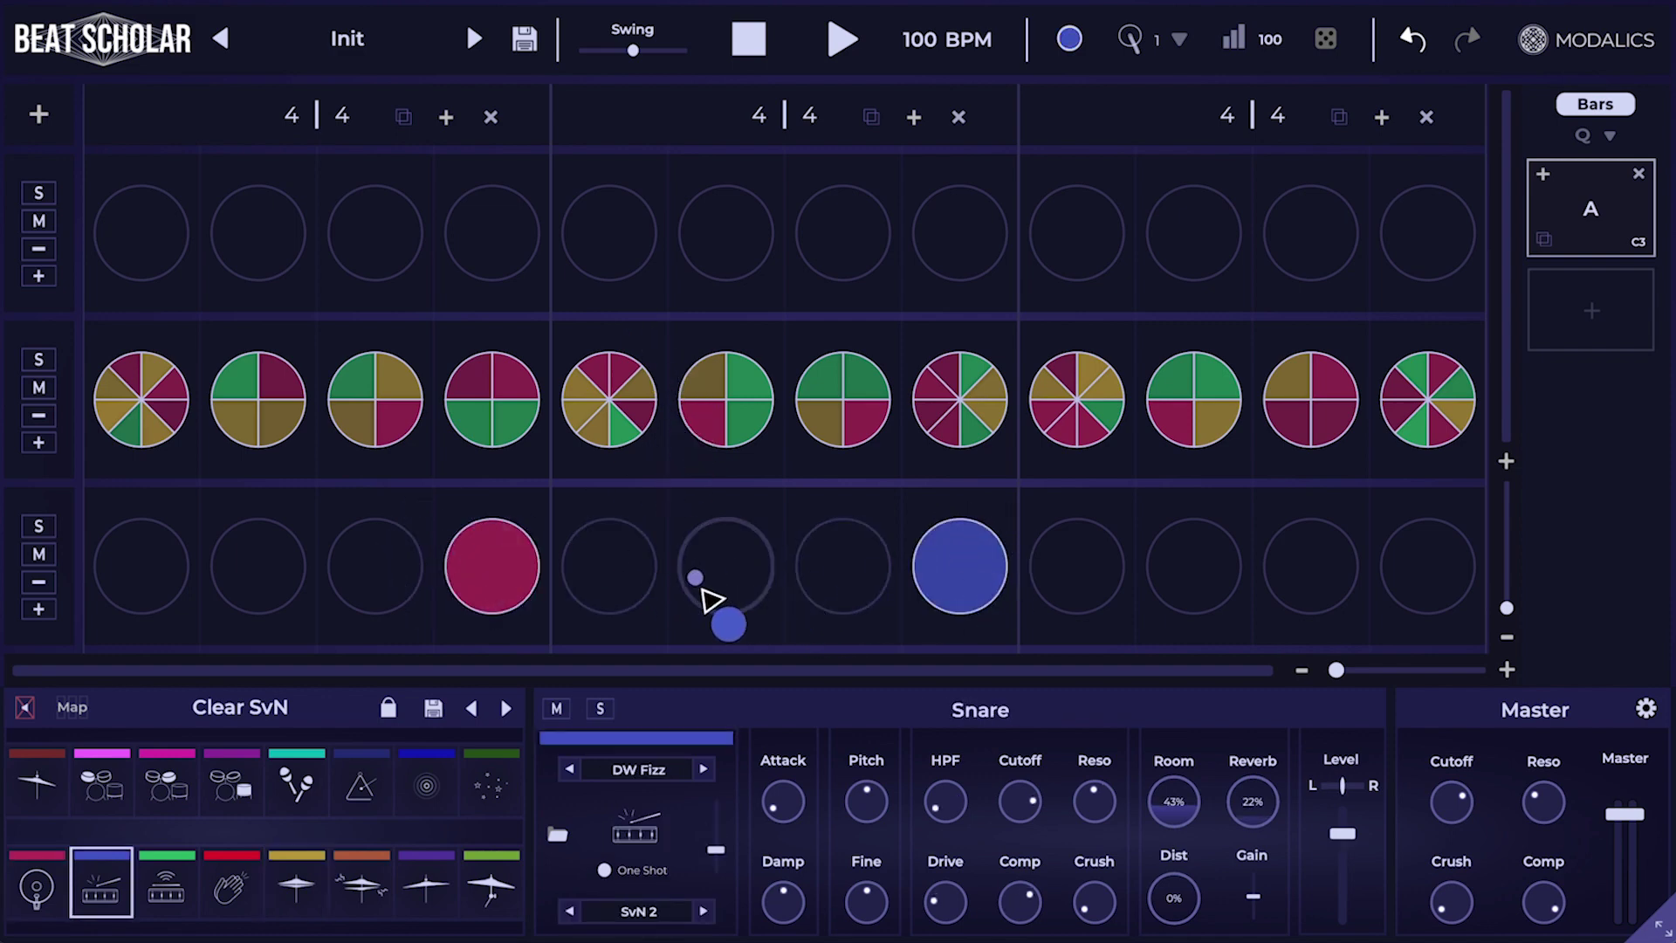
# Step: Fill the second measure's first three beats in the bottom row using the randomizer, and return to normal editing
pyautogui.hotkey('shift', '/')
pyautogui.moveTo(610, 591); pyautogui.dragTo(830, 587)
pyautogui.hotkey('shift', '/')
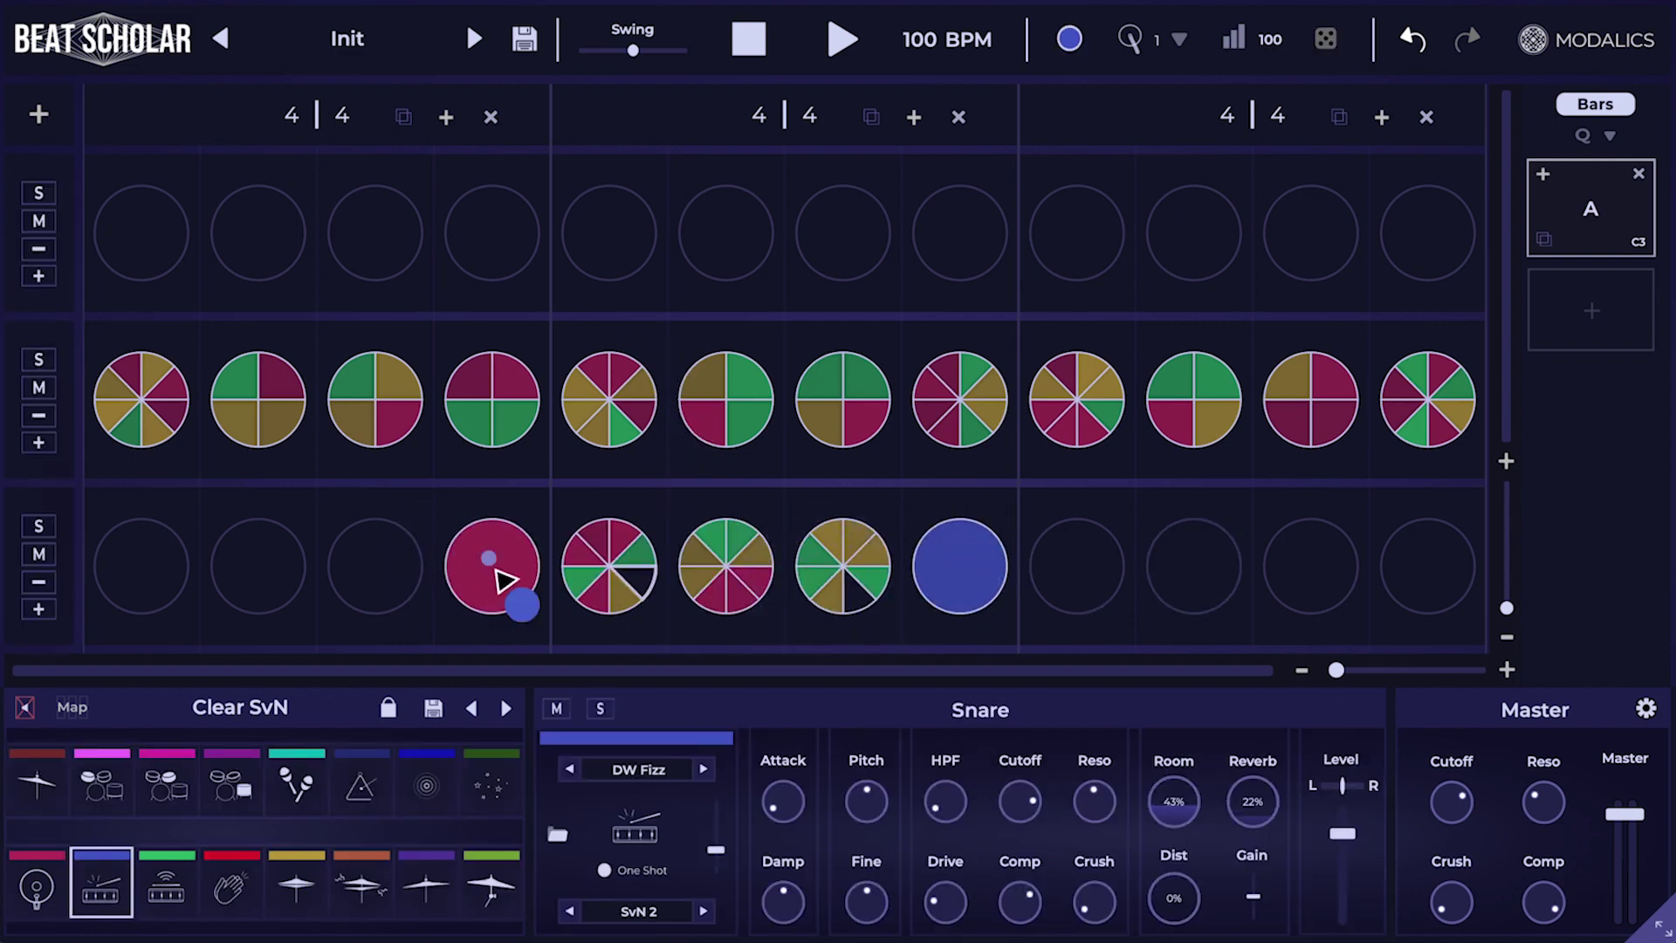